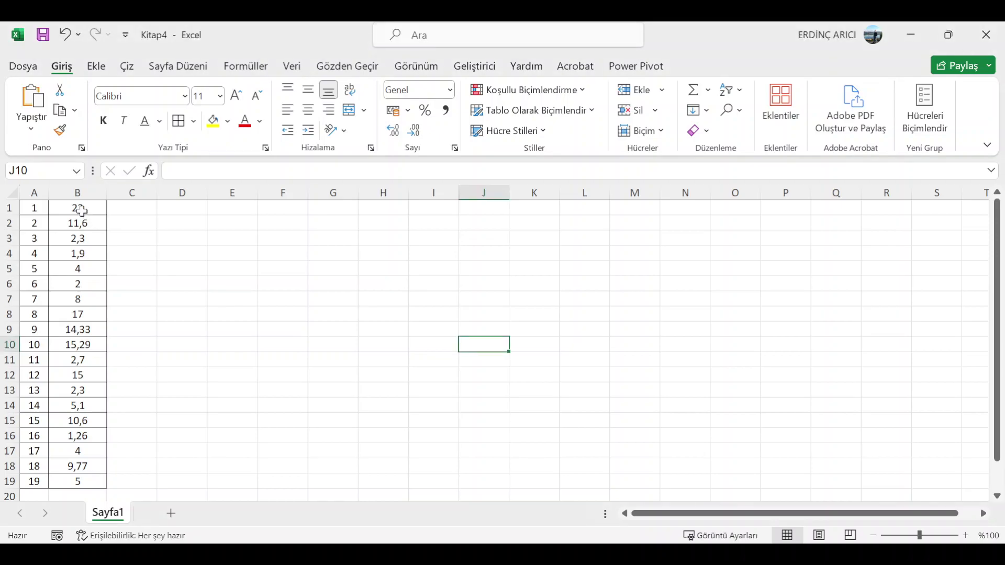
Step: Copy all of column B's 19 values and paste them into column E
{"action": "left_click", "coordinate": [78, 207]}
{"action": "left_click", "coordinate": [80, 188]}
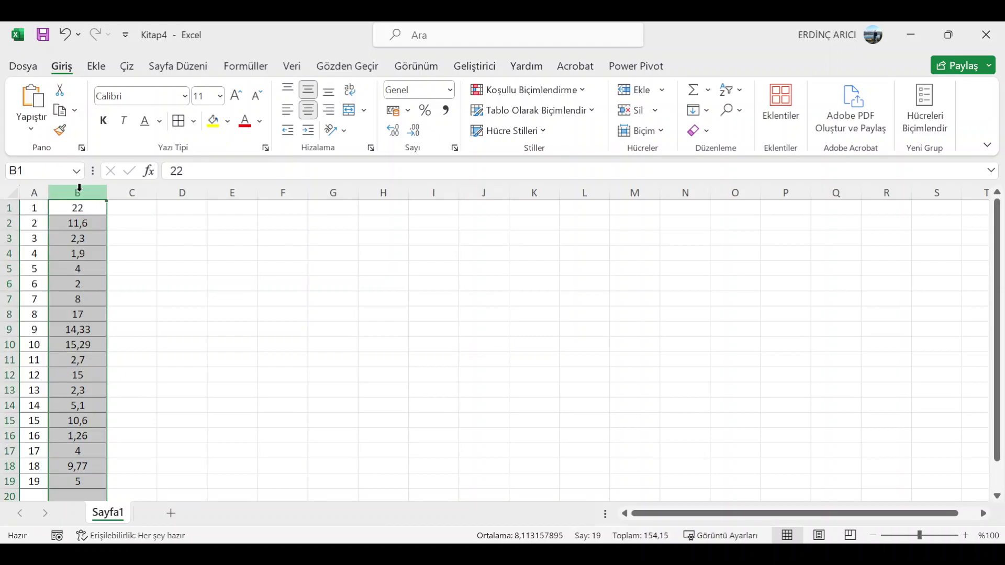
{"action": "key", "text": "ctrl+c"}
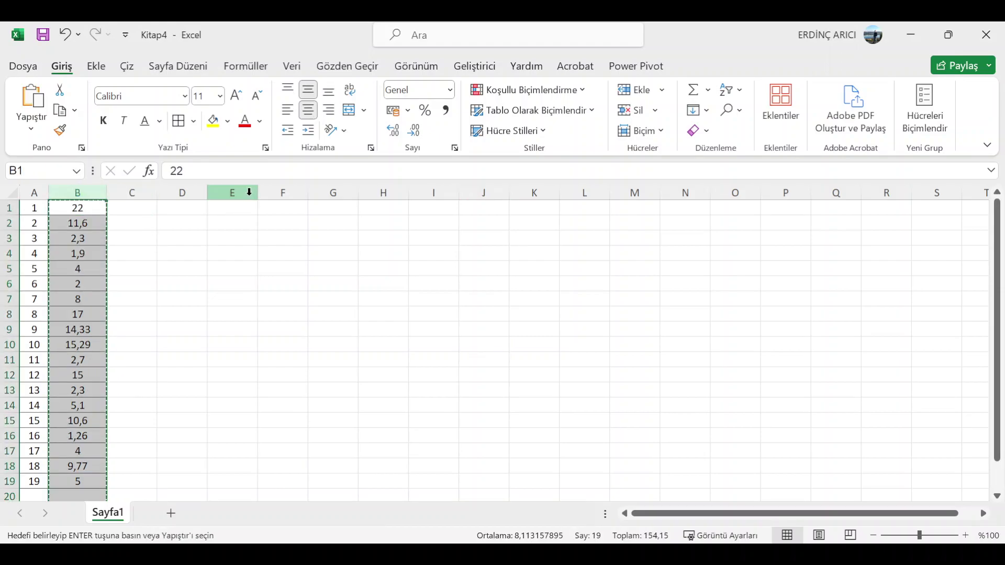
{"action": "left_click", "coordinate": [245, 188]}
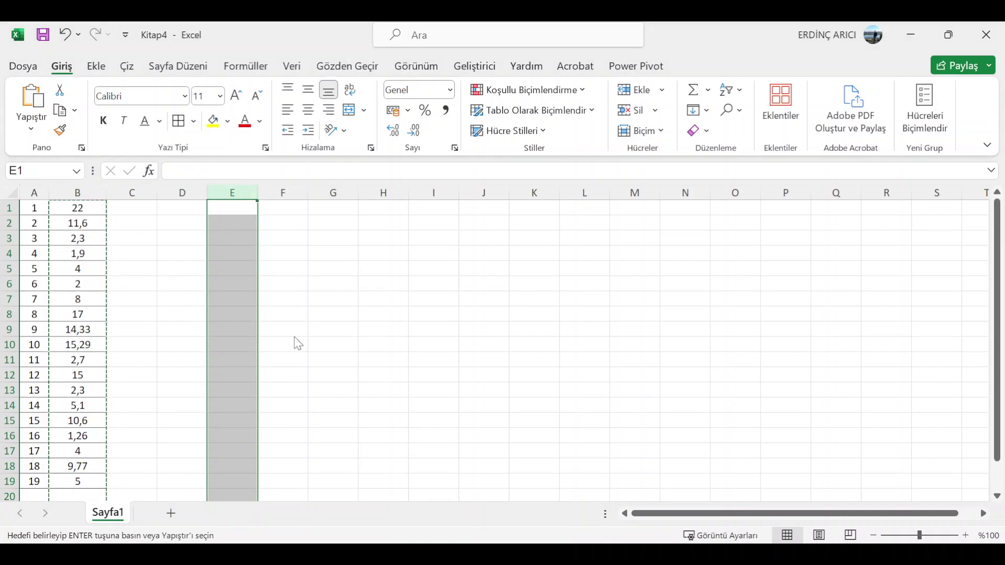
{"action": "key", "text": "ctrl+v"}
{"action": "left_click", "coordinate": [451, 299]}
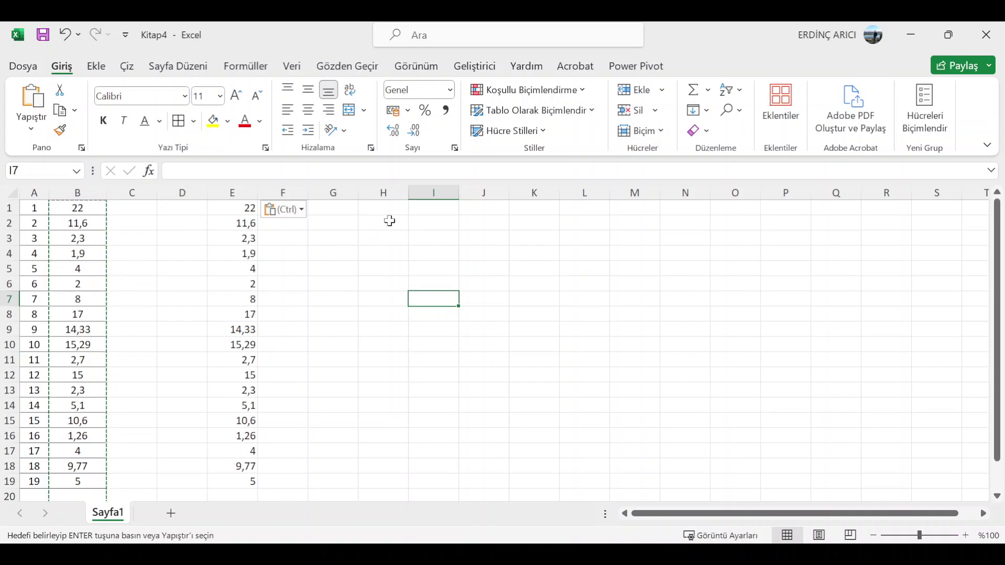
{"action": "left_click", "coordinate": [377, 207]}
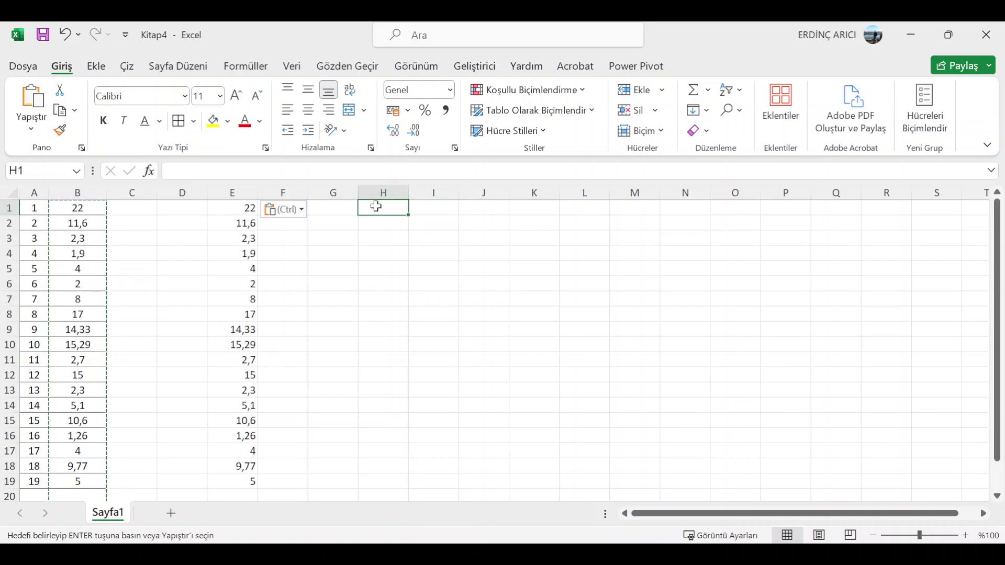
Step: Enter 3,2 in H1 and the labels küçük, eşit and büyük in J1, J2 and J3
{"action": "type", "text": "3,2"}
{"action": "key", "text": "Return"}
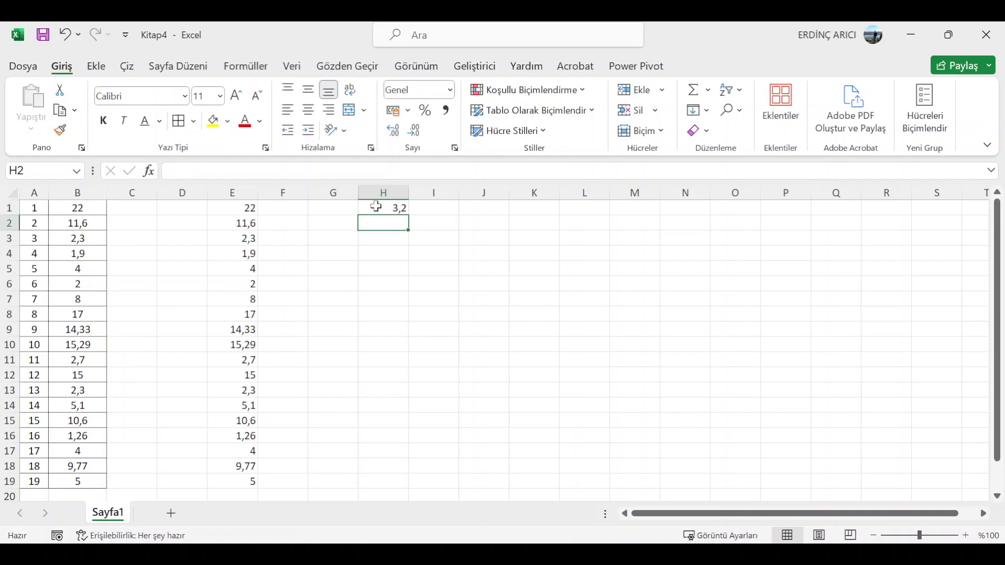
{"action": "left_click", "coordinate": [490, 211]}
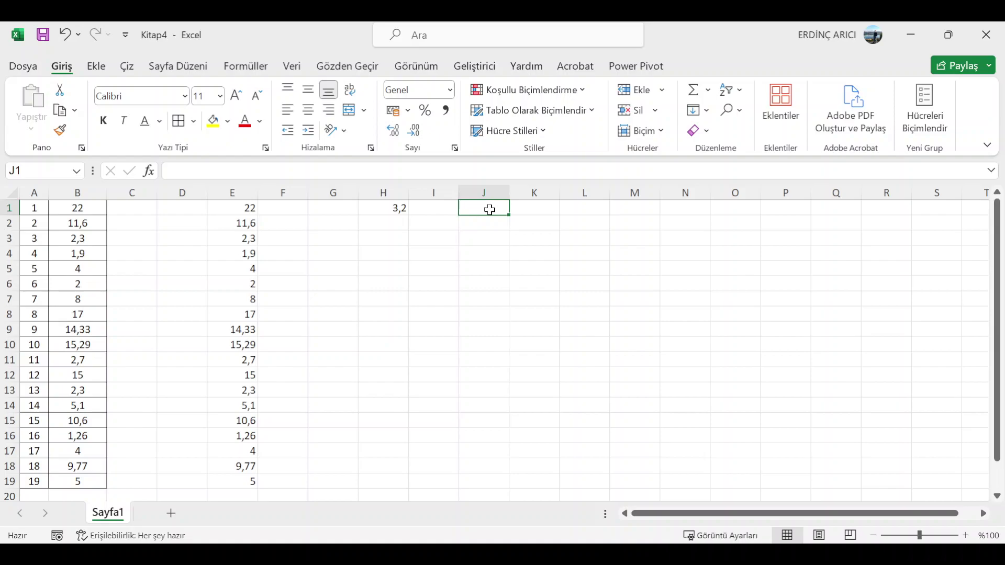
{"action": "type", "text": "küçü"}
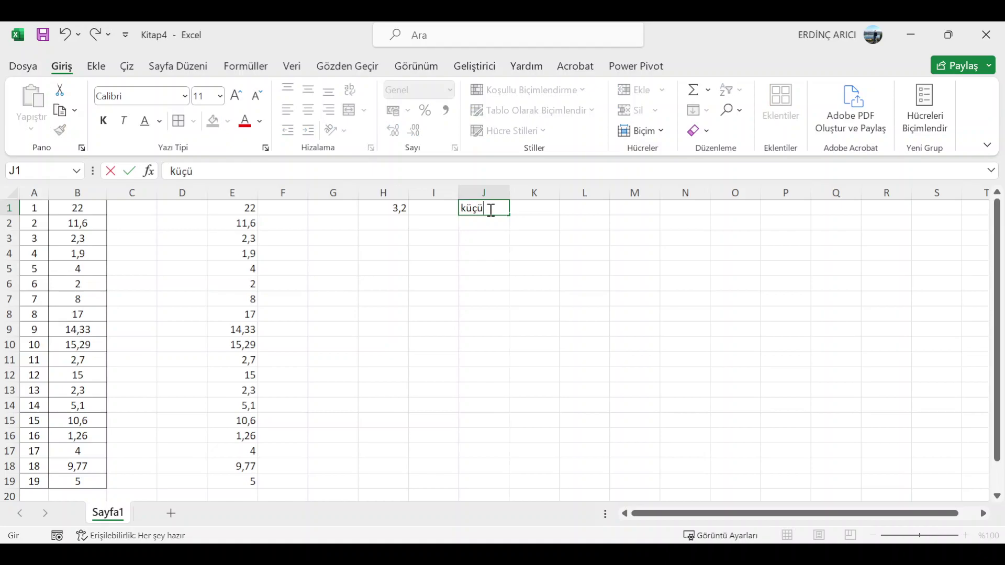
{"action": "type", "text": "k"}
{"action": "key", "text": "Return"}
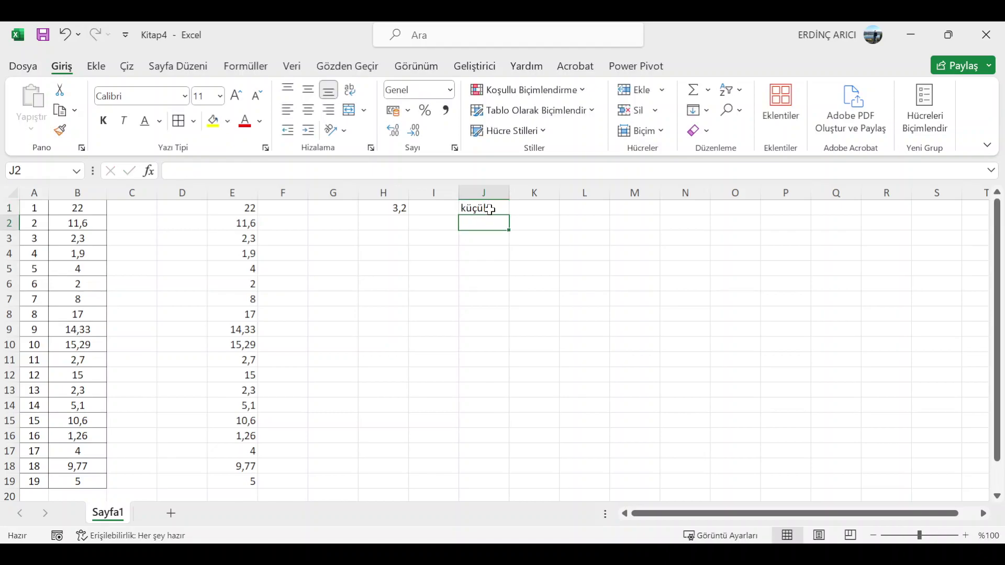
{"action": "type", "text": "eşit"}
{"action": "key", "text": "Return"}
{"action": "type", "text": "b"}
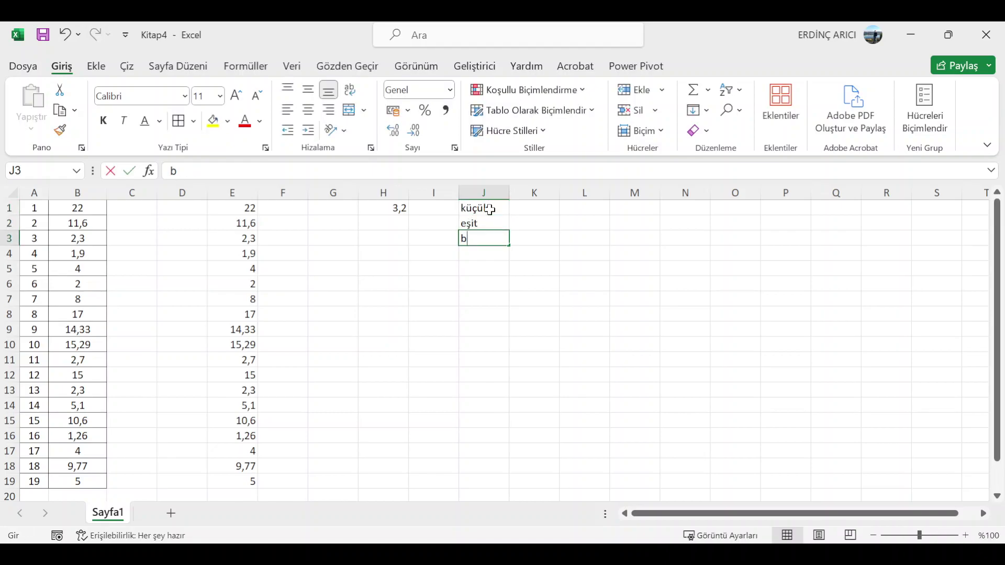
{"action": "type", "text": "üyük"}
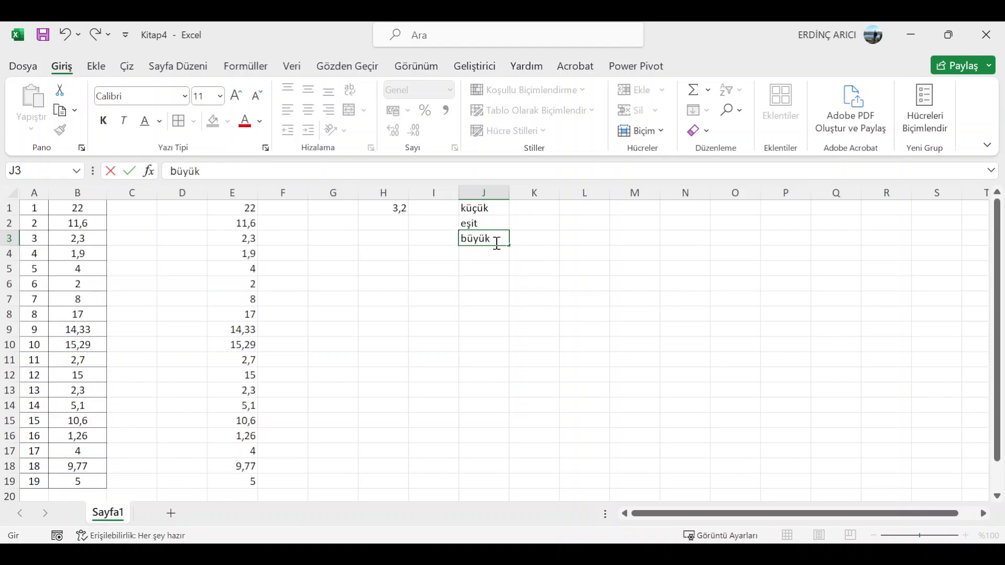
{"action": "left_click", "coordinate": [540, 207]}
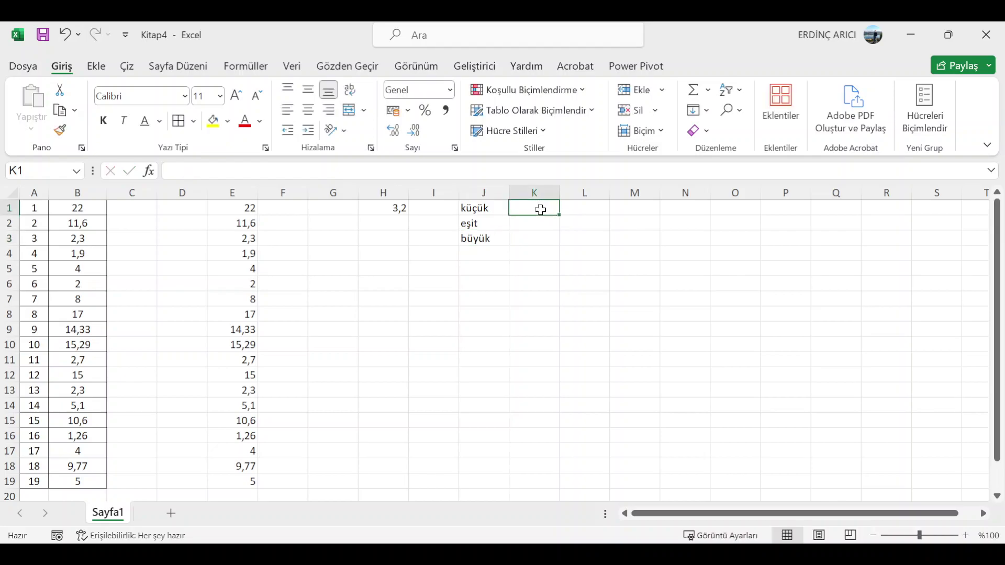
Step: Enter =KAÇINCI(H1;E1:E19;1) in K1
{"action": "type", "text": "="}
{"action": "type", "text": "ka"}
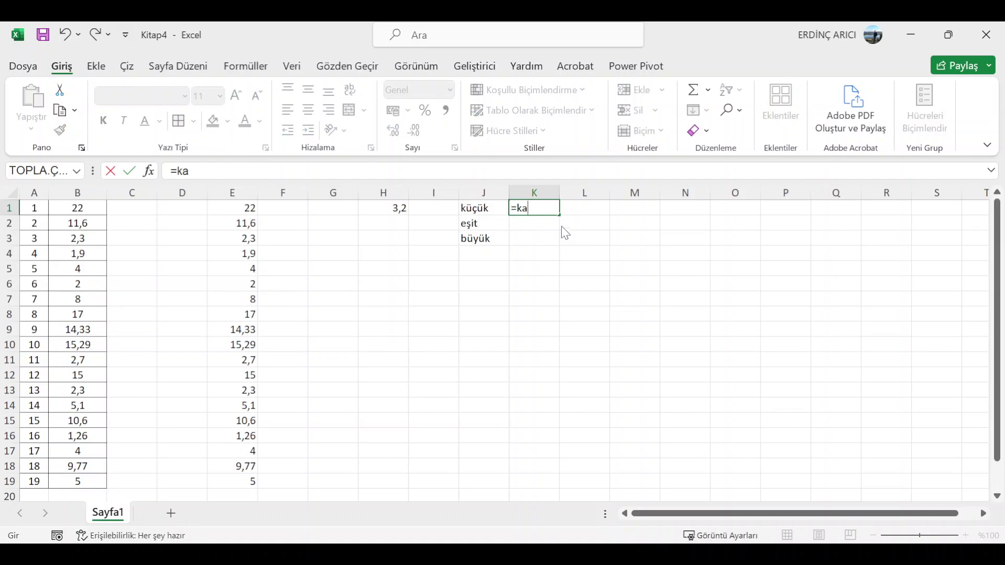
{"action": "key", "text": "Tab"}
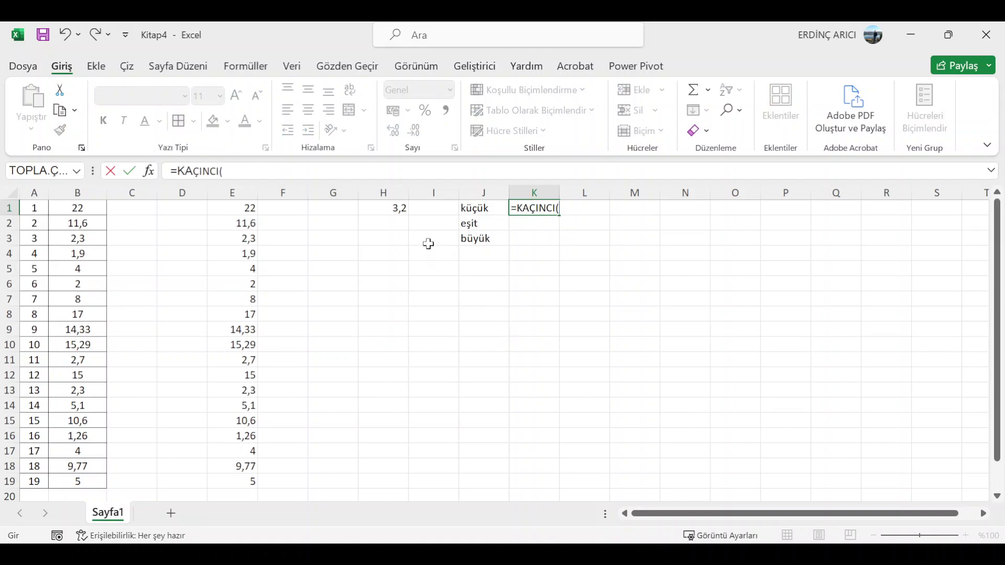
{"action": "left_click", "coordinate": [399, 208]}
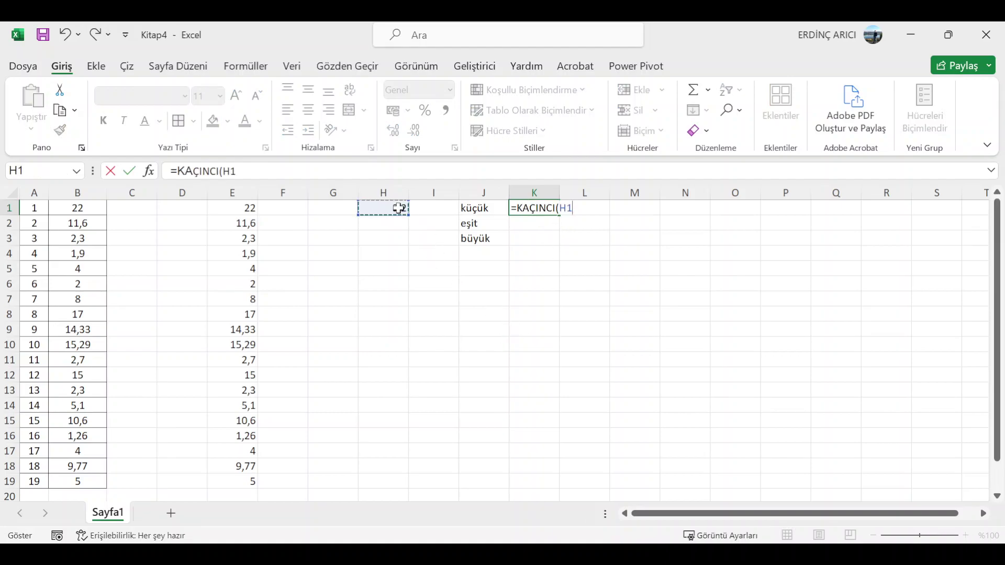
{"action": "type", "text": ";"}
{"action": "left_click_drag", "start_coordinate": [235, 207], "coordinate": [233, 481]}
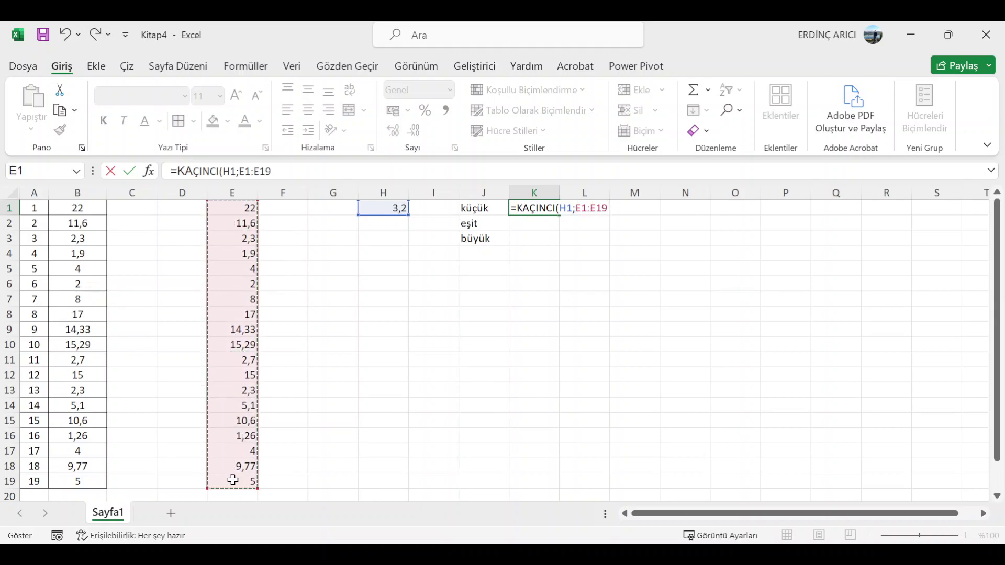
{"action": "type", "text": ";"}
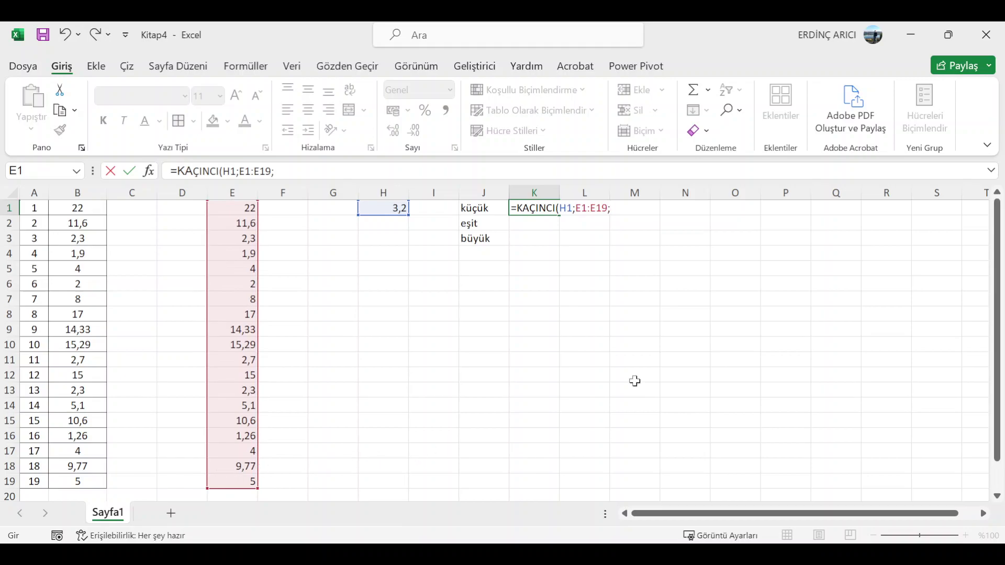
{"action": "type", "text": "1"}
{"action": "type", "text": ")"}
{"action": "key", "text": "Return"}
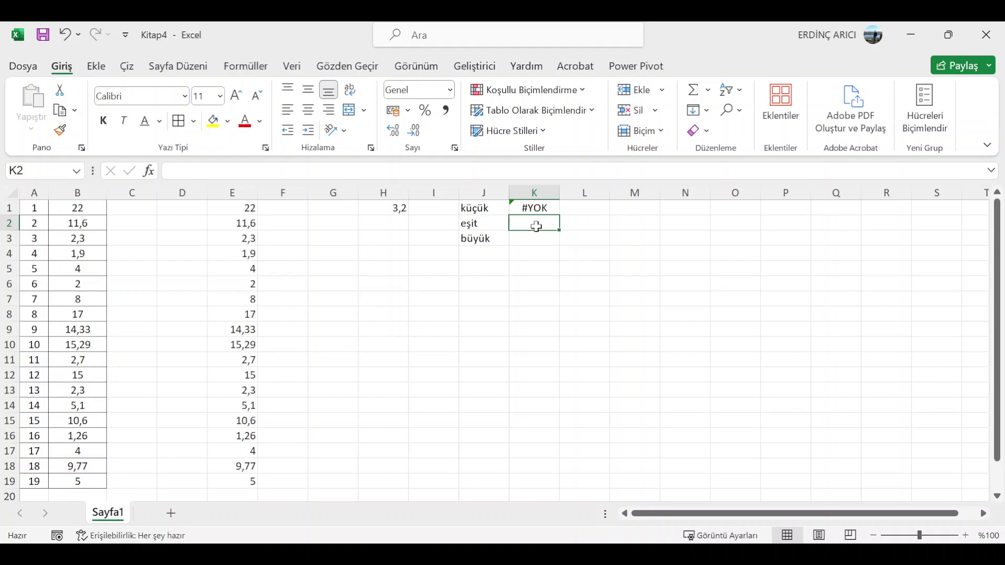
Step: Reuse the K1 formula in K2 with match type 0 instead of 1
{"action": "left_click", "coordinate": [544, 207]}
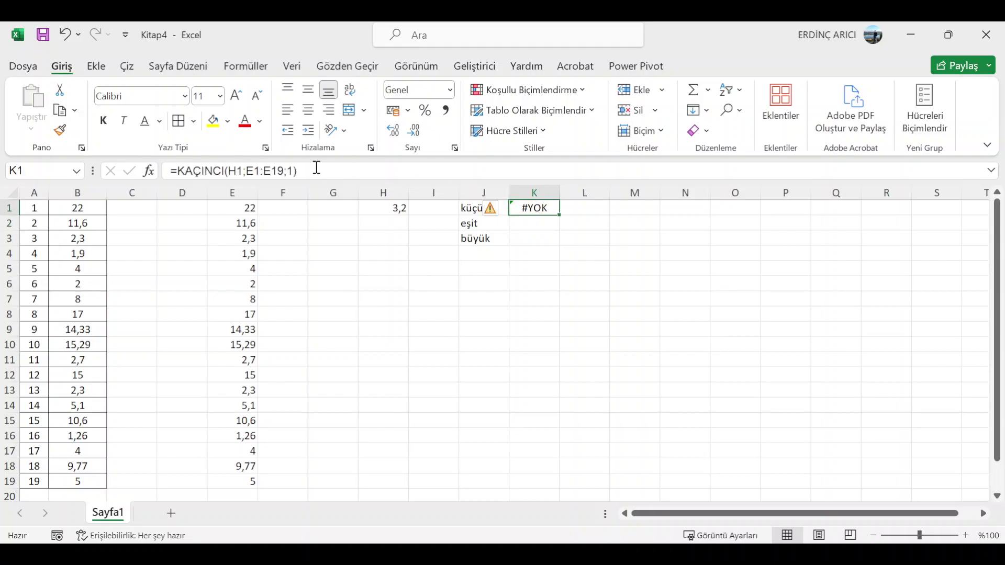
{"action": "left_click_drag", "start_coordinate": [316, 171], "coordinate": [146, 174]}
{"action": "key", "text": "ctrl+c"}
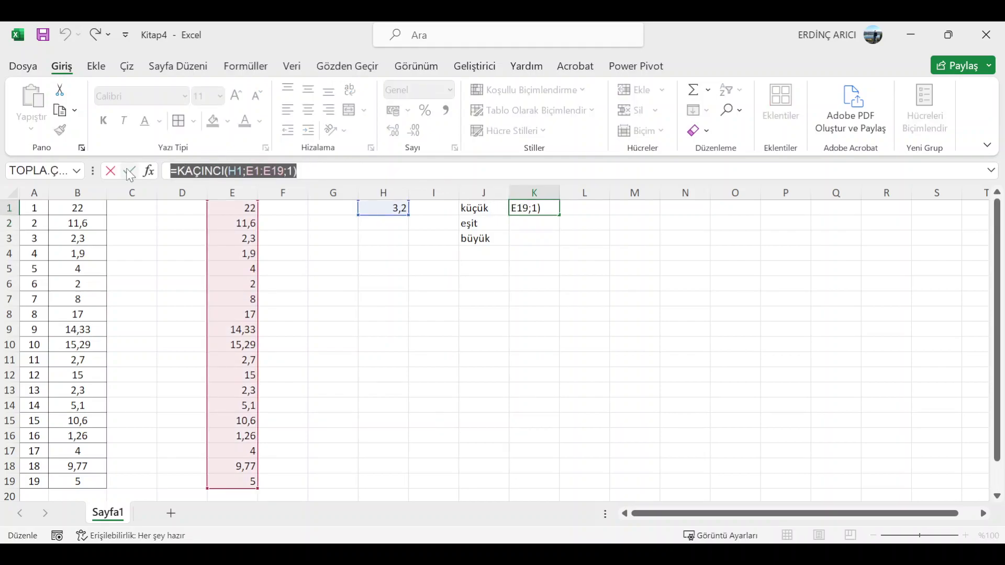
{"action": "key", "text": "Return"}
{"action": "left_click", "coordinate": [178, 171]}
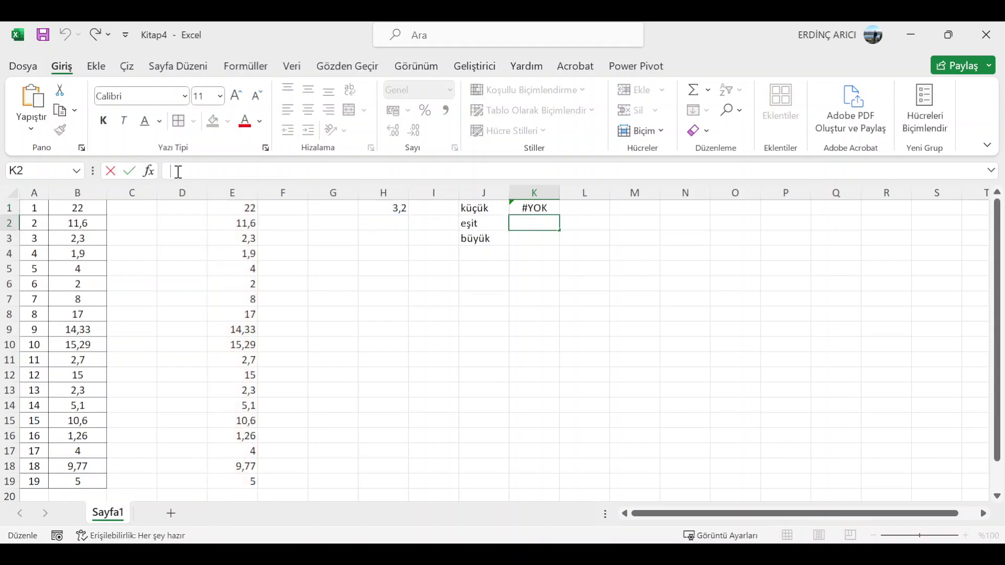
{"action": "key", "text": "ctrl+v"}
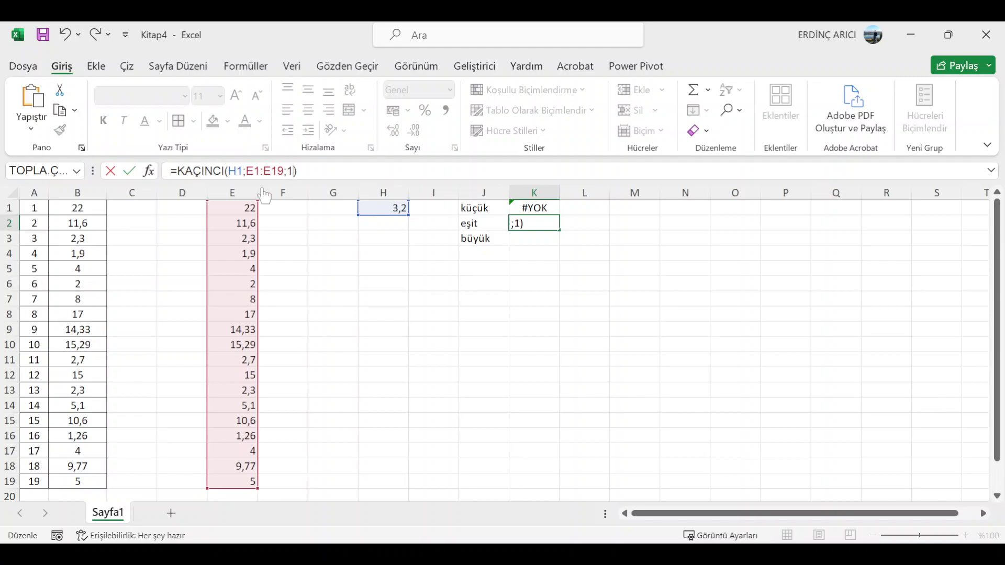
{"action": "key", "text": "BackSpace"}
{"action": "type", "text": "0"}
{"action": "key", "text": "Return"}
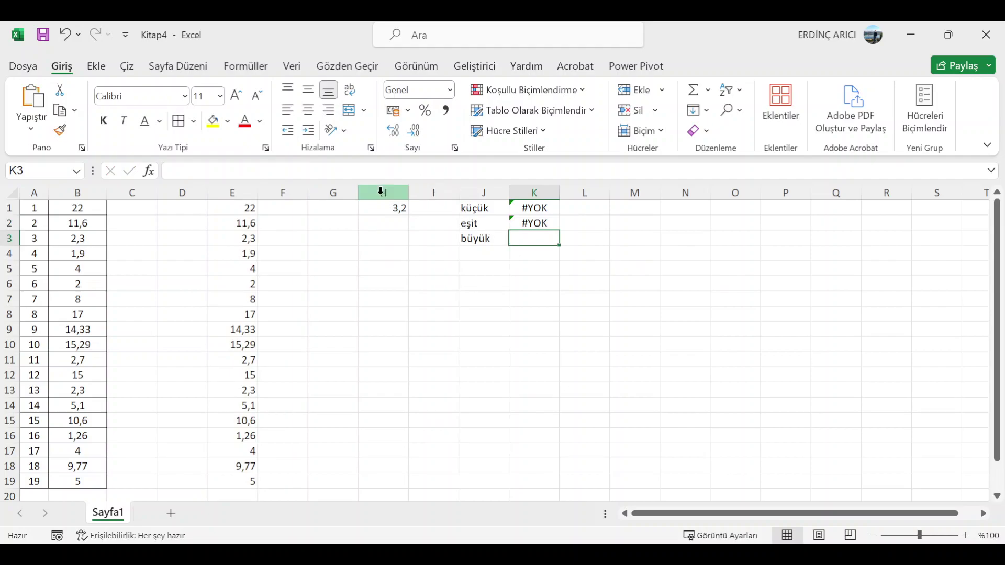
Step: Enter =KAÇINCI(H1;E1:E19;-1) in K3, which returns 2
{"action": "left_click", "coordinate": [371, 169]}
{"action": "key", "text": "ctrl+v"}
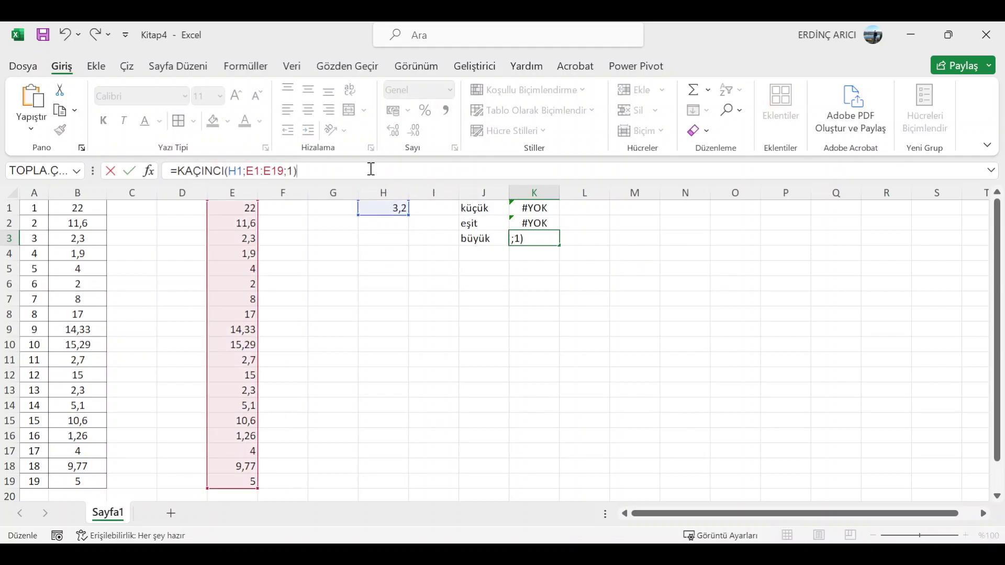
{"action": "key", "text": "BackSpace"}
{"action": "key", "text": "BackSpace"}
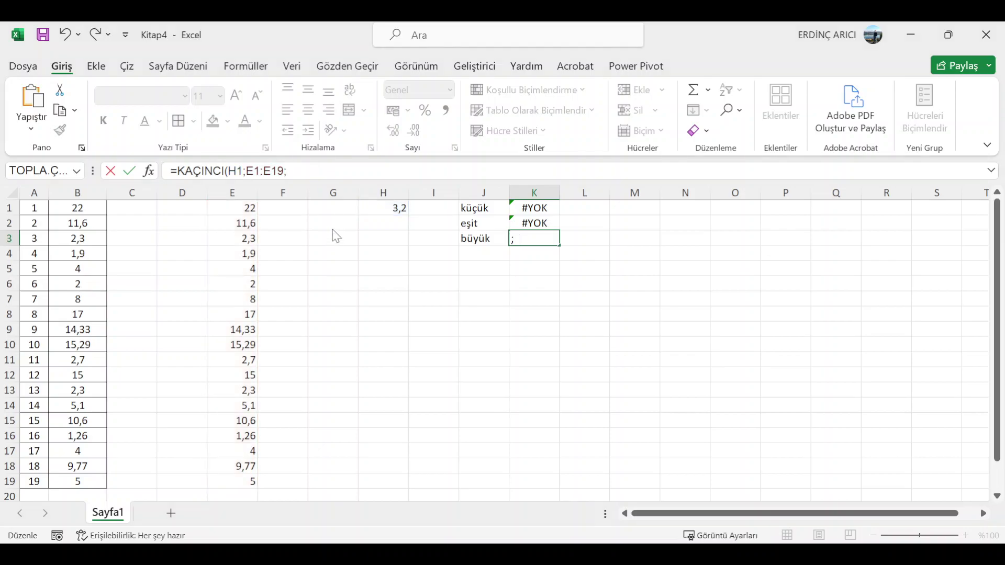
{"action": "type", "text": "-1"}
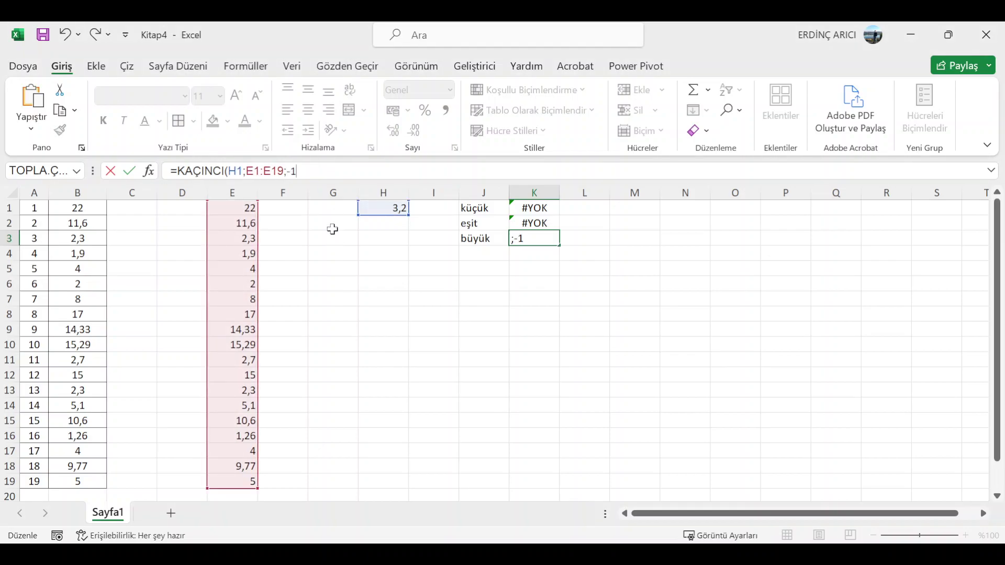
{"action": "key", "text": "Return"}
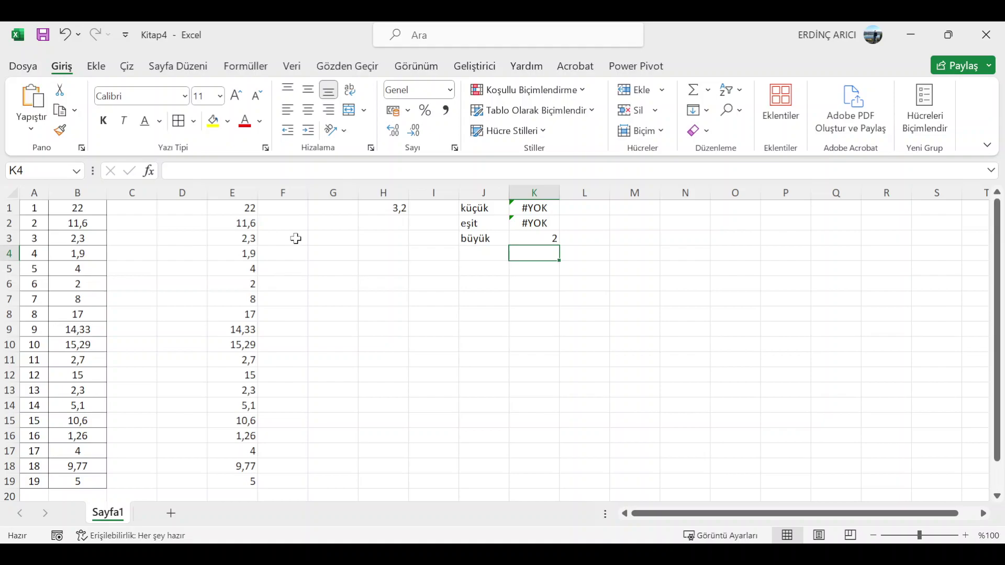
Step: Sort column E from largest to smallest so K3 now returns 13
{"action": "left_click", "coordinate": [238, 188]}
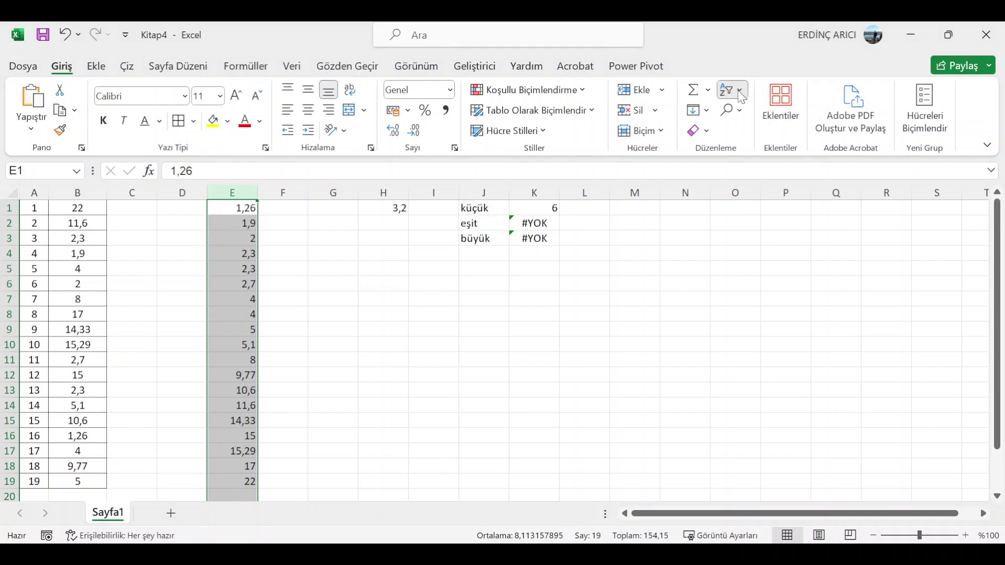
{"action": "key", "text": "ctrl+z"}
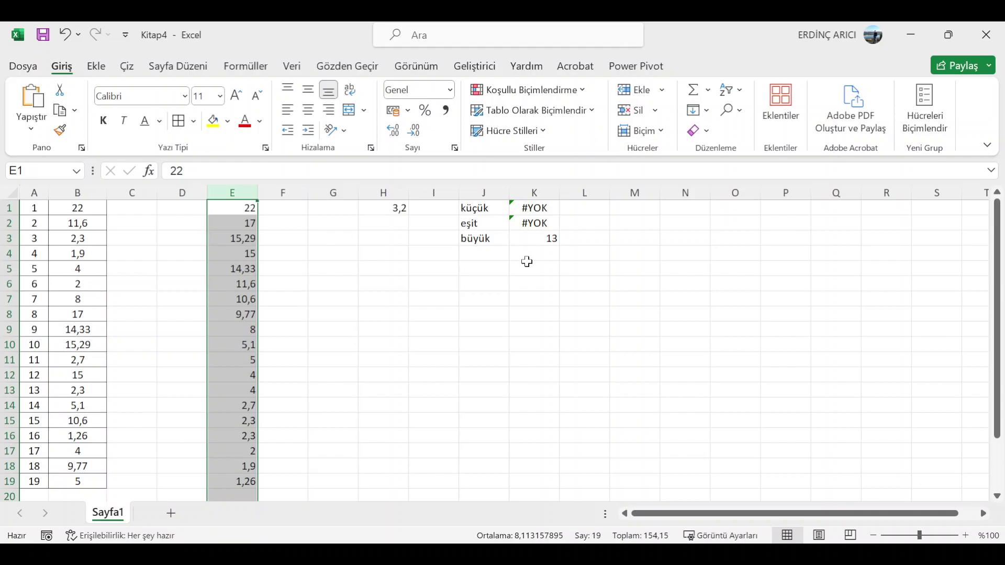
{"action": "left_click", "coordinate": [527, 262]}
Step: Delete columns E through G
{"action": "left_click", "coordinate": [237, 190]}
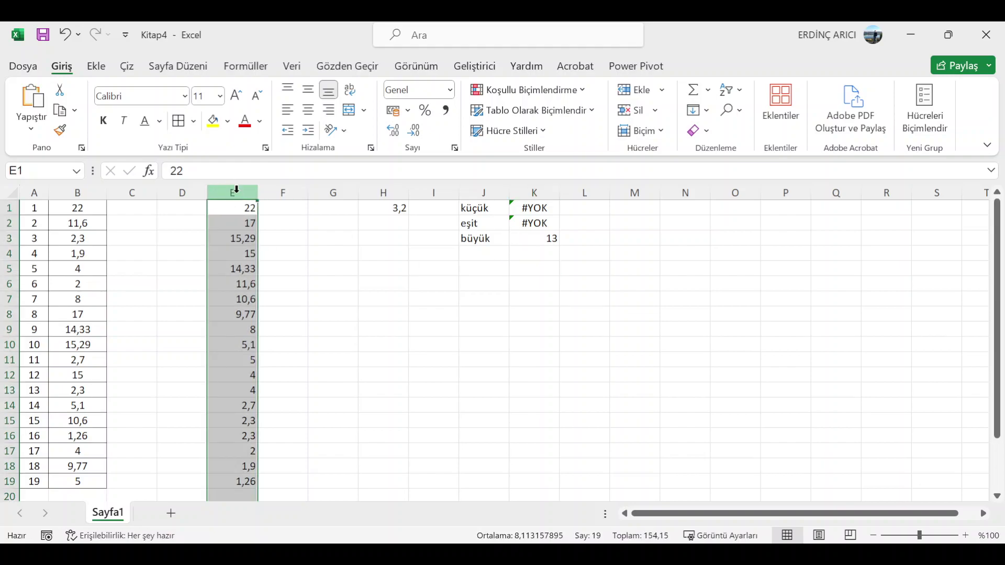
{"action": "left_click_drag", "start_coordinate": [237, 189], "coordinate": [314, 193]}
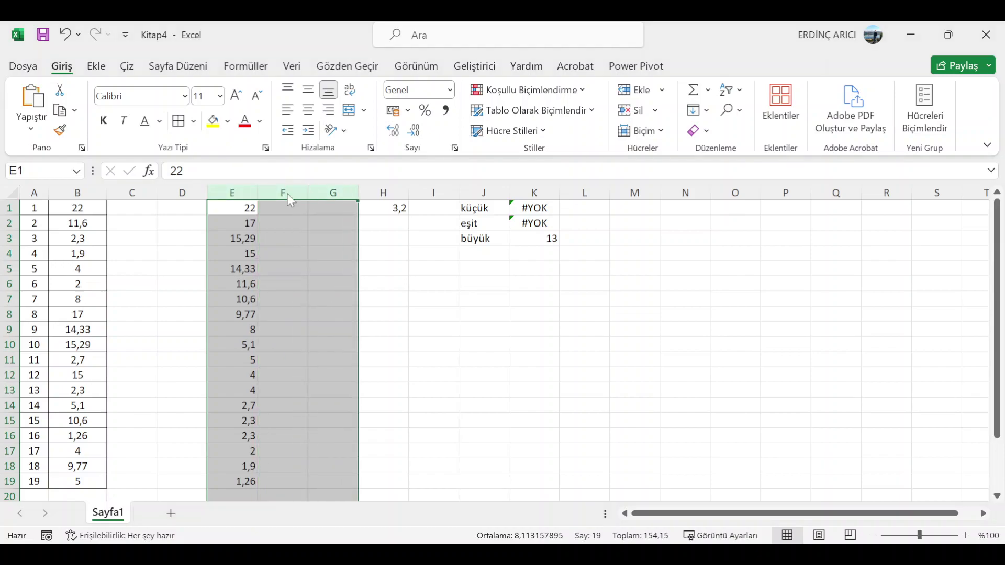
{"action": "key", "text": "ctrl+minus"}
{"action": "left_click", "coordinate": [442, 347]}
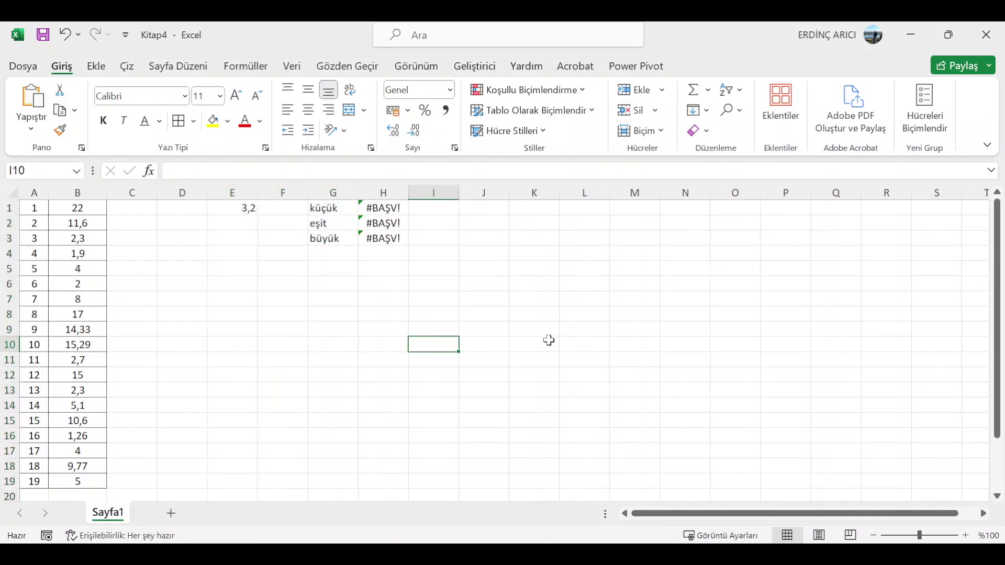
{"action": "left_click", "coordinate": [489, 243]}
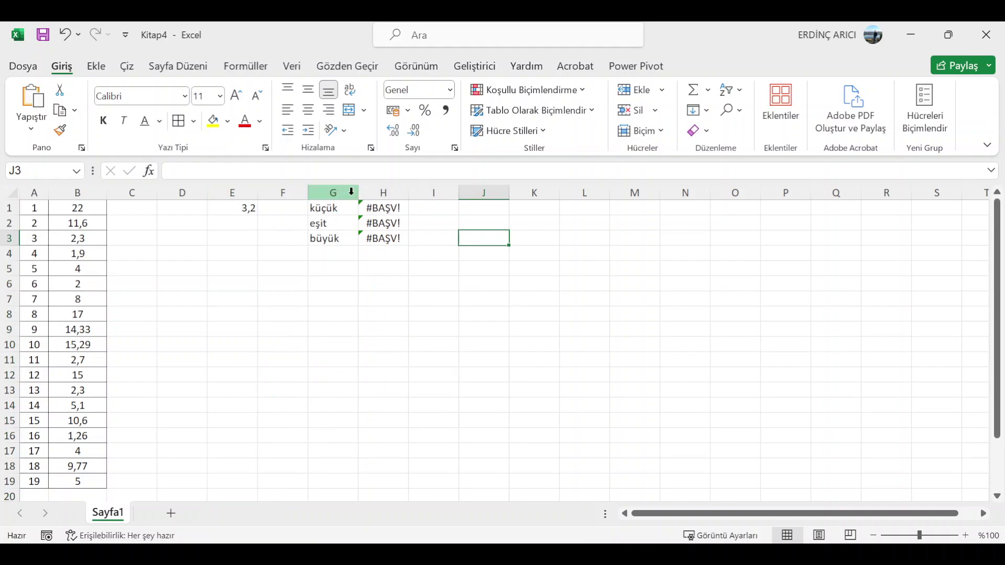
Step: Widen column G and change the G1 label to 'En Yakın küçük'
{"action": "left_click_drag", "start_coordinate": [360, 192], "coordinate": [463, 193]}
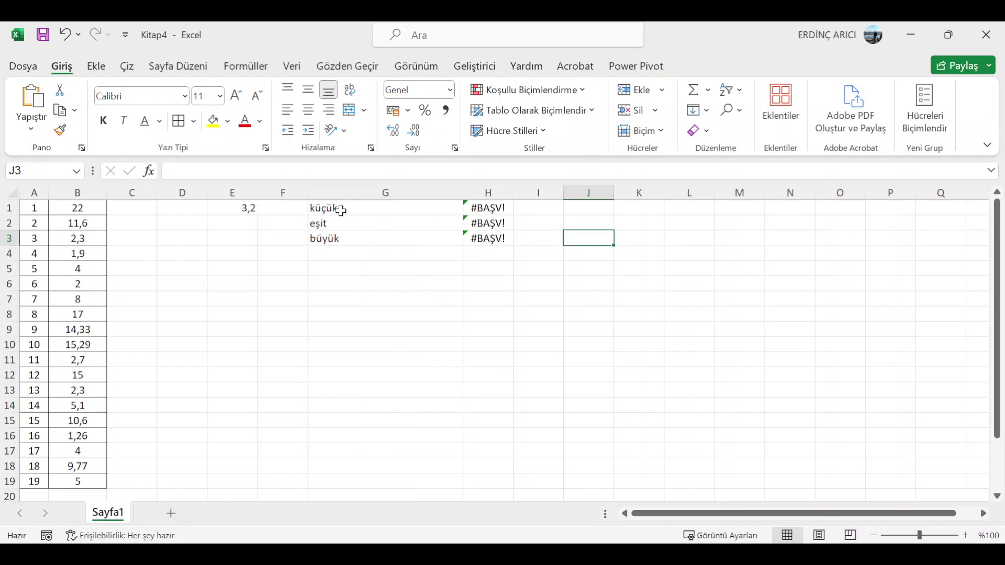
{"action": "left_click", "coordinate": [340, 211]}
{"action": "left_click", "coordinate": [168, 174]}
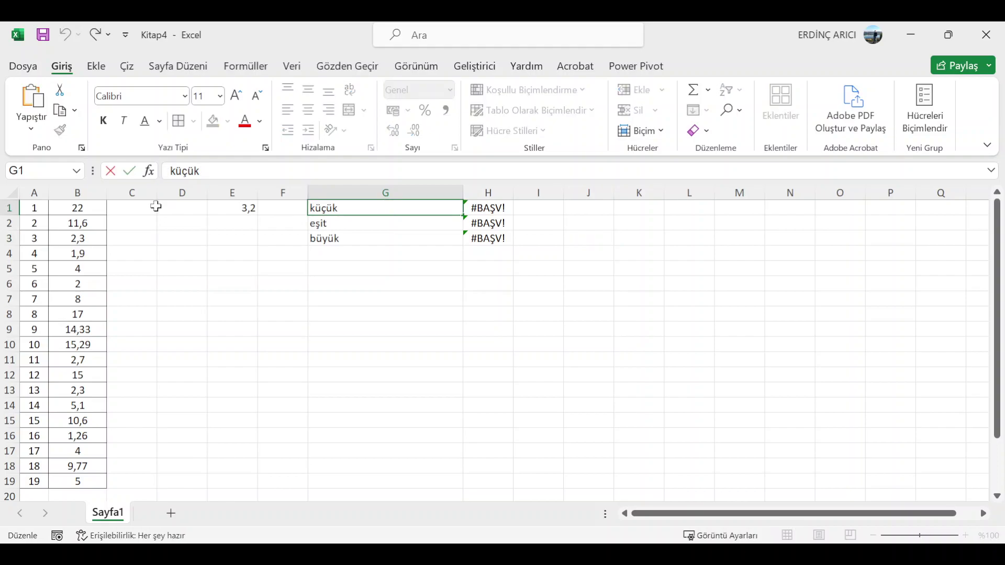
{"action": "type", "text": "En "}
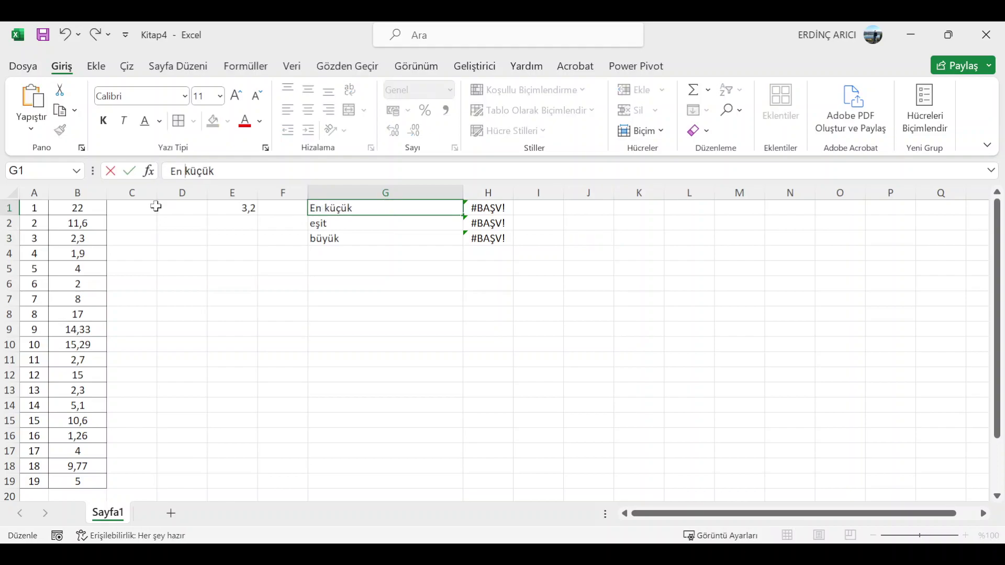
{"action": "type", "text": "Yakın"}
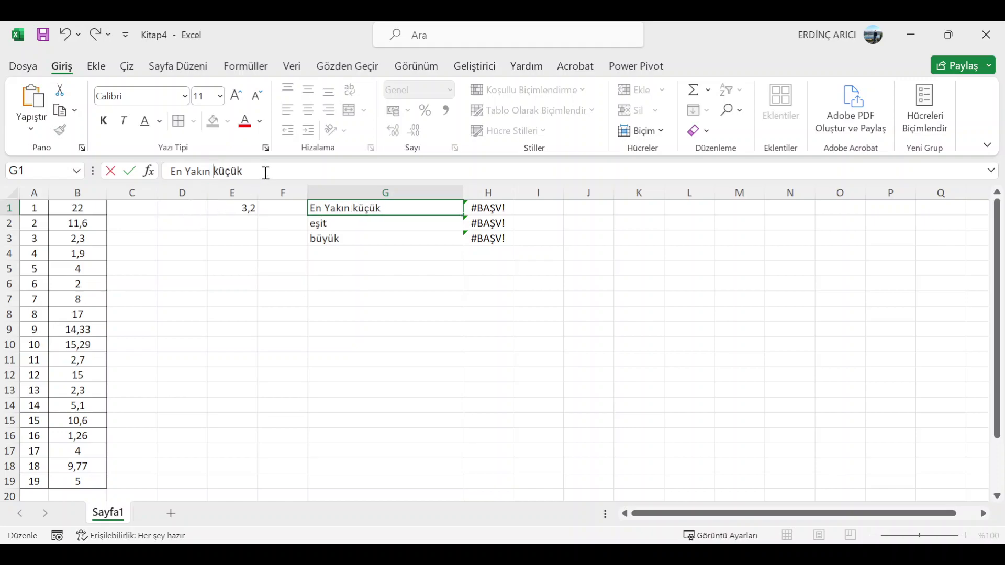
{"action": "left_click", "coordinate": [339, 225]}
Step: Change the G3 label to 'En Yakın Büyük'
{"action": "left_click", "coordinate": [325, 239]}
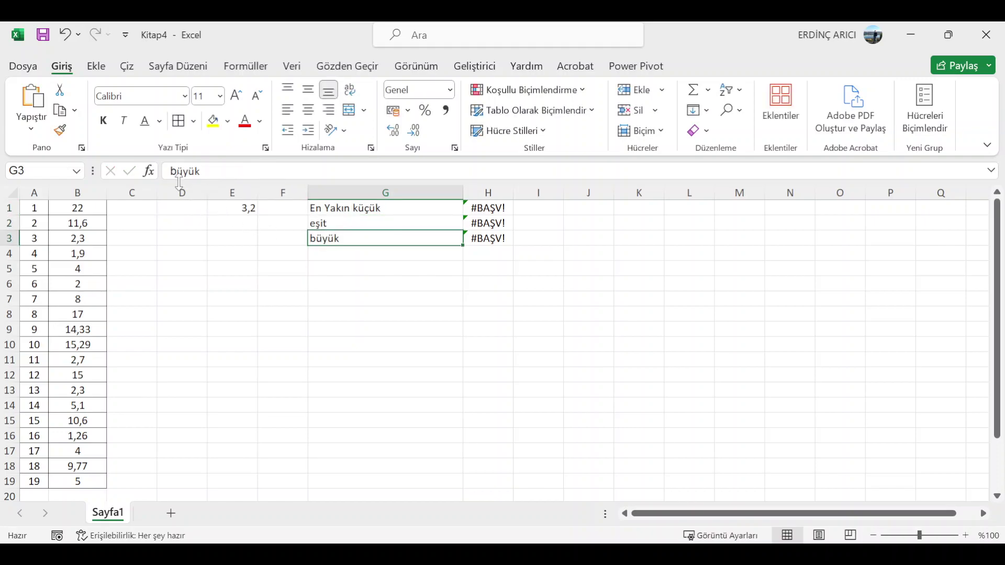
{"action": "left_click", "coordinate": [169, 172]}
{"action": "type", "text": "E"}
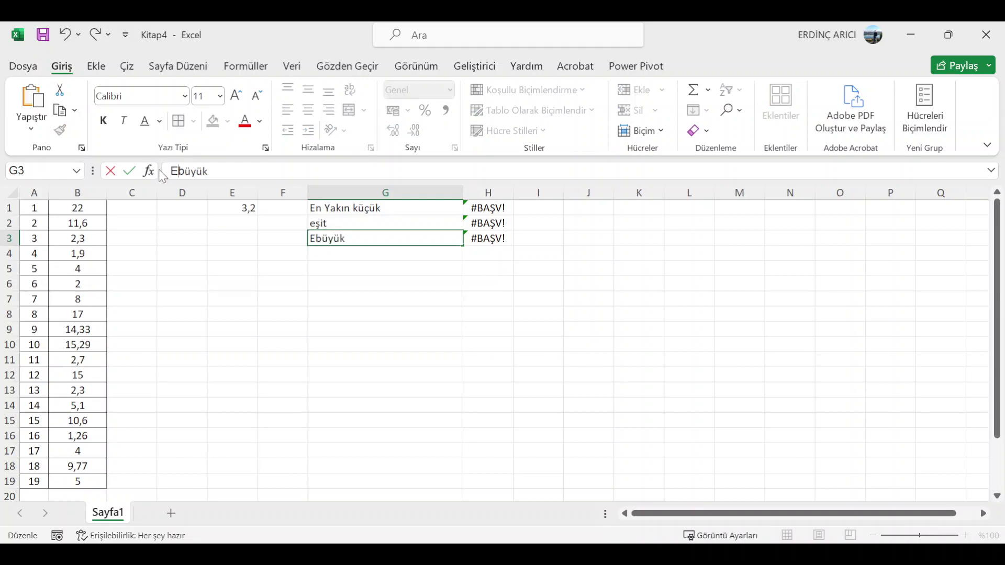
{"action": "type", "text": "n Yakın B"}
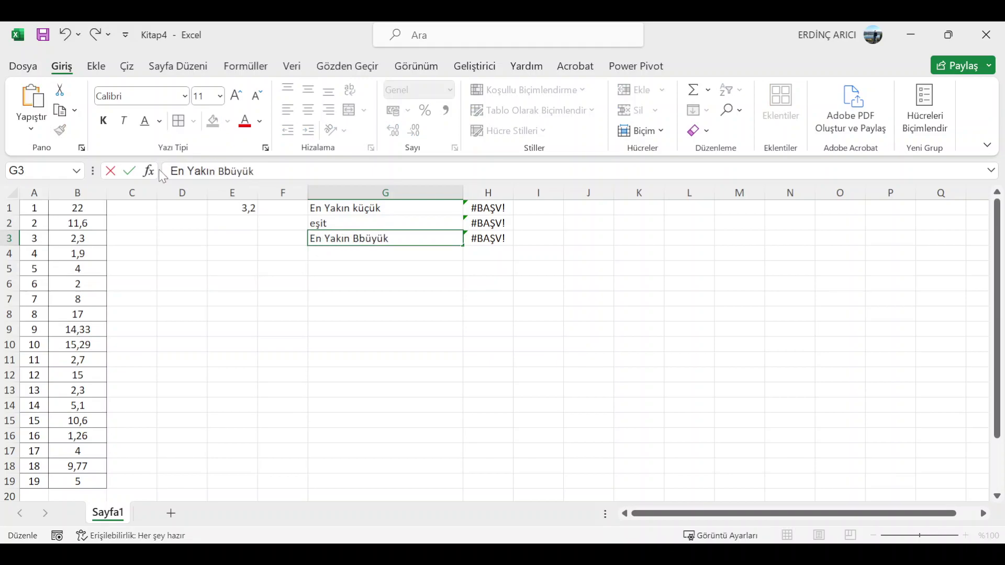
{"action": "type", "text": "üyük"}
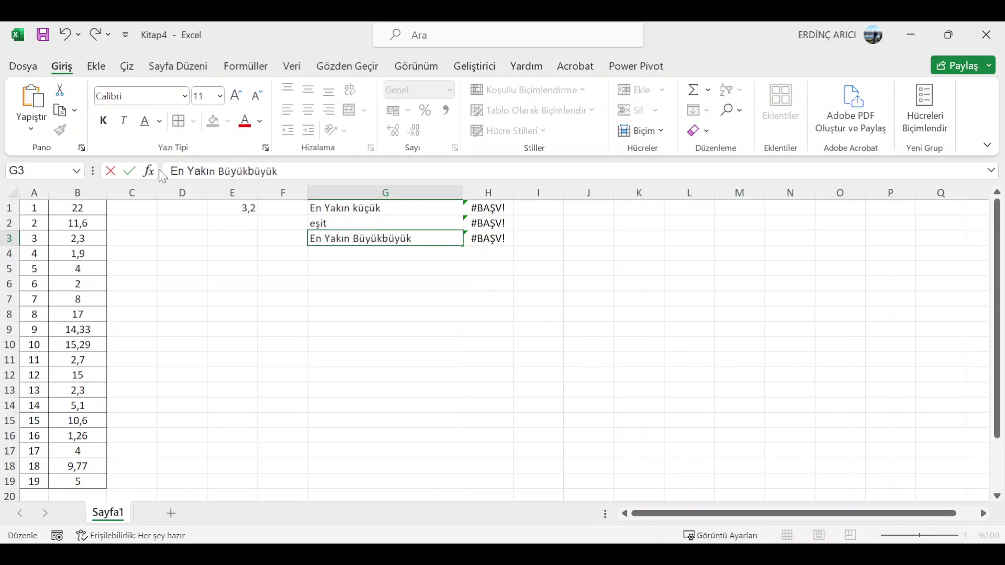
{"action": "key", "text": "BackSpace"}
{"action": "key", "text": "Delete"}
{"action": "key", "text": "Delete"}
{"action": "key", "text": "Delete"}
{"action": "key", "text": "Delete"}
{"action": "key", "text": "Return"}
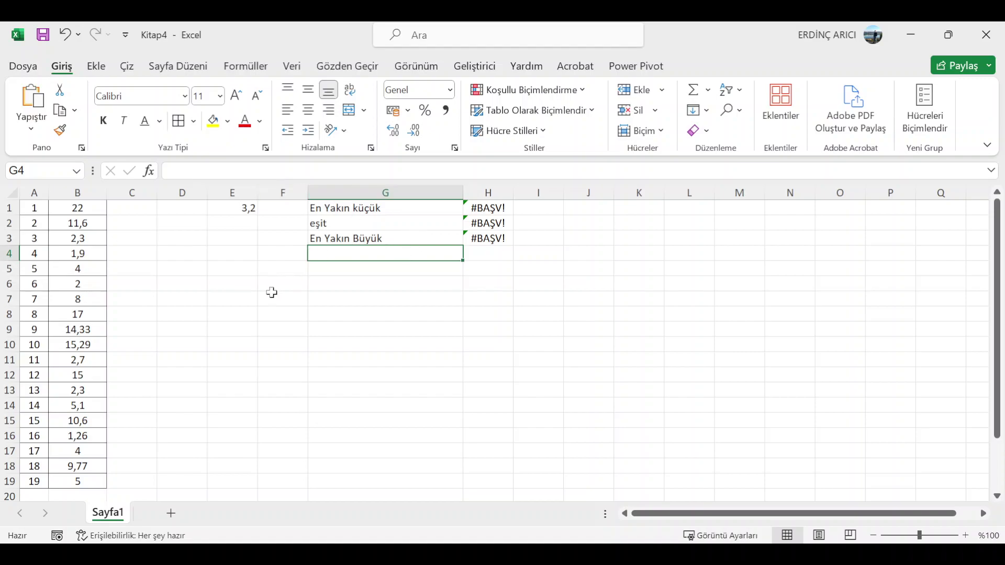
Step: Delete the broken #BAŞV! formulas from H2, H1 and H3
{"action": "left_click", "coordinate": [494, 223]}
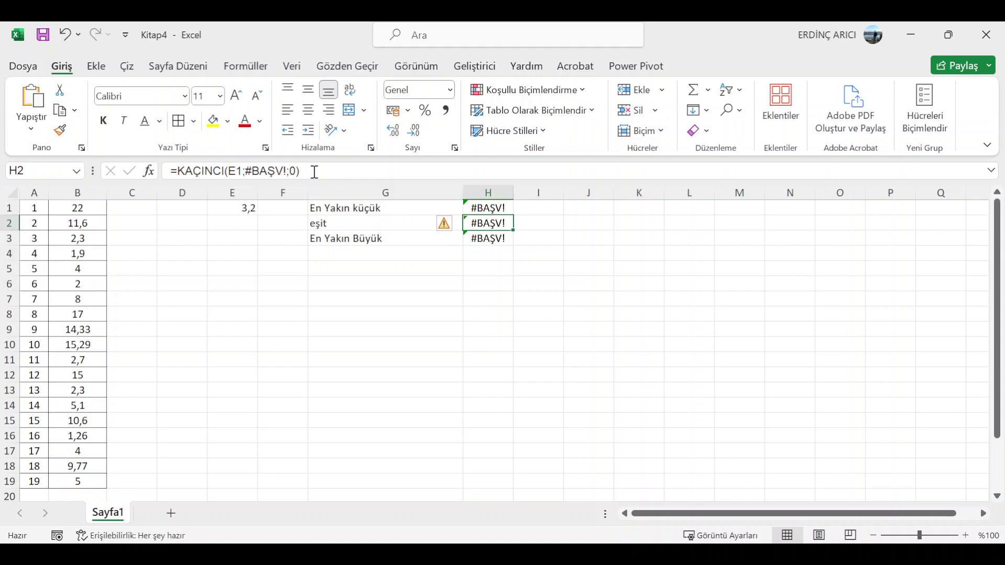
{"action": "left_click_drag", "start_coordinate": [315, 172], "coordinate": [114, 172]}
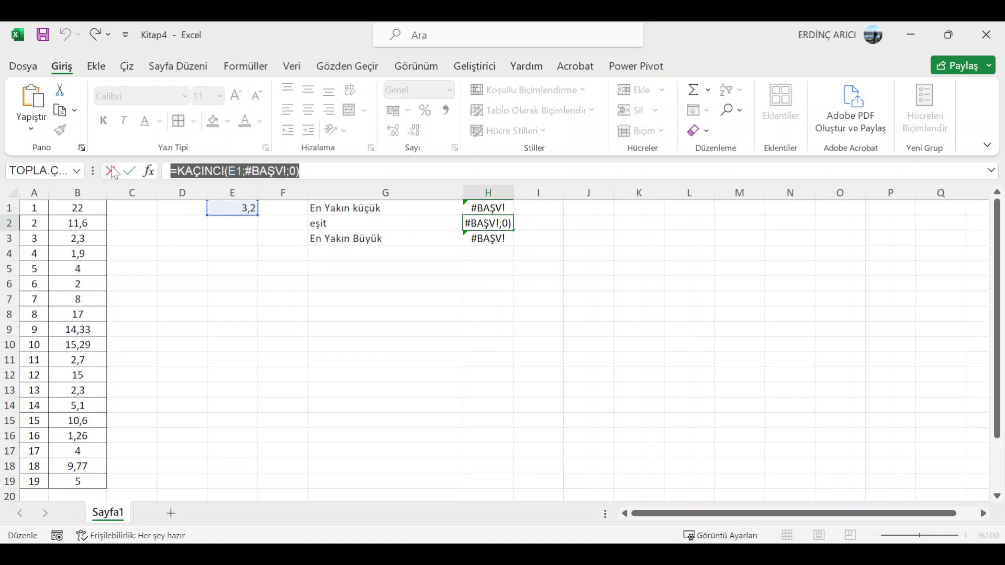
{"action": "key", "text": "Delete"}
{"action": "left_click", "coordinate": [489, 346]}
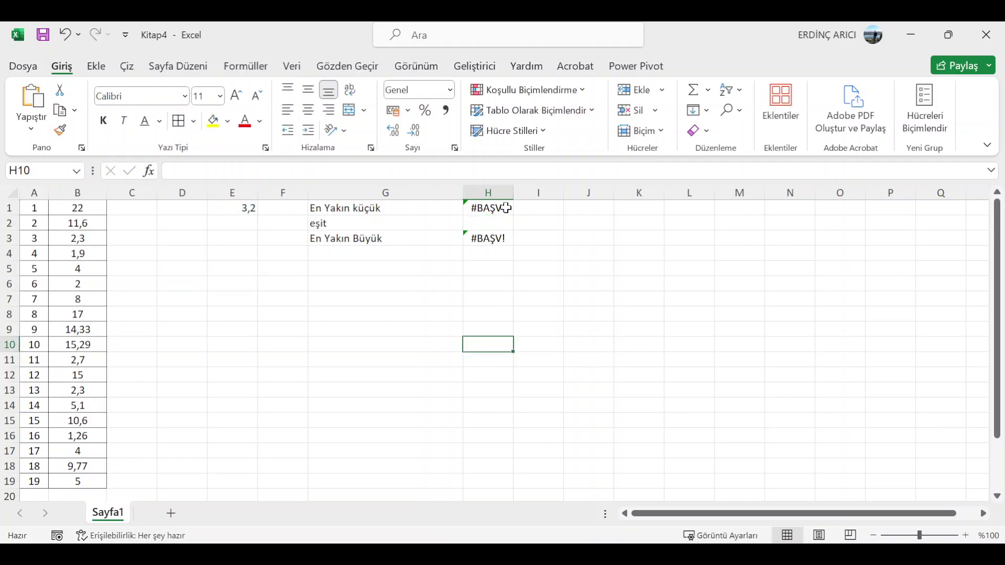
{"action": "mouse_move", "coordinate": [497, 208]}
{"action": "left_mouse_down"}
{"action": "mouse_move", "coordinate": [500, 237]}
{"action": "mouse_move", "coordinate": [512, 206]}
{"action": "left_mouse_up"}
{"action": "key", "text": "Delete"}
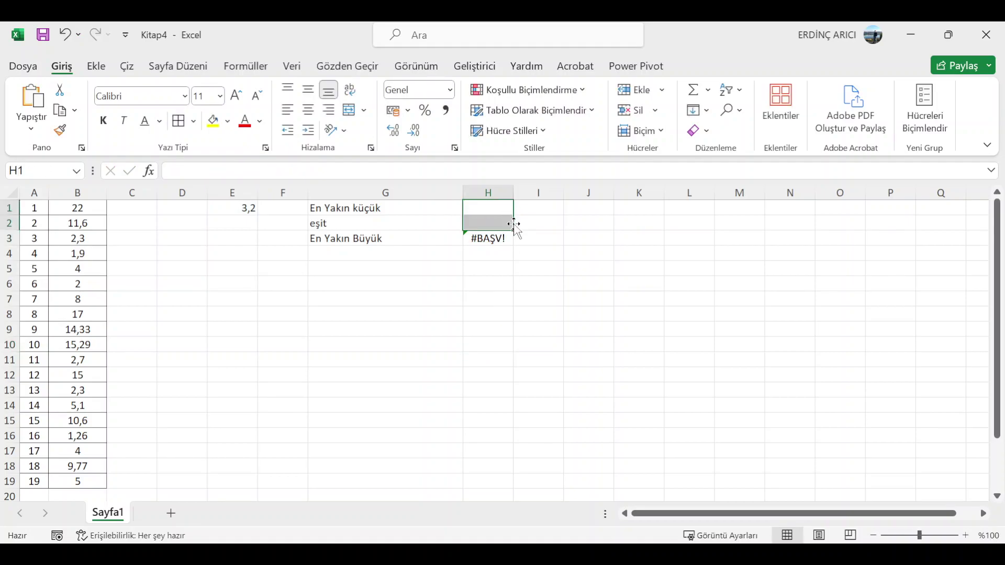
{"action": "left_click", "coordinate": [502, 240]}
{"action": "key", "text": "Delete"}
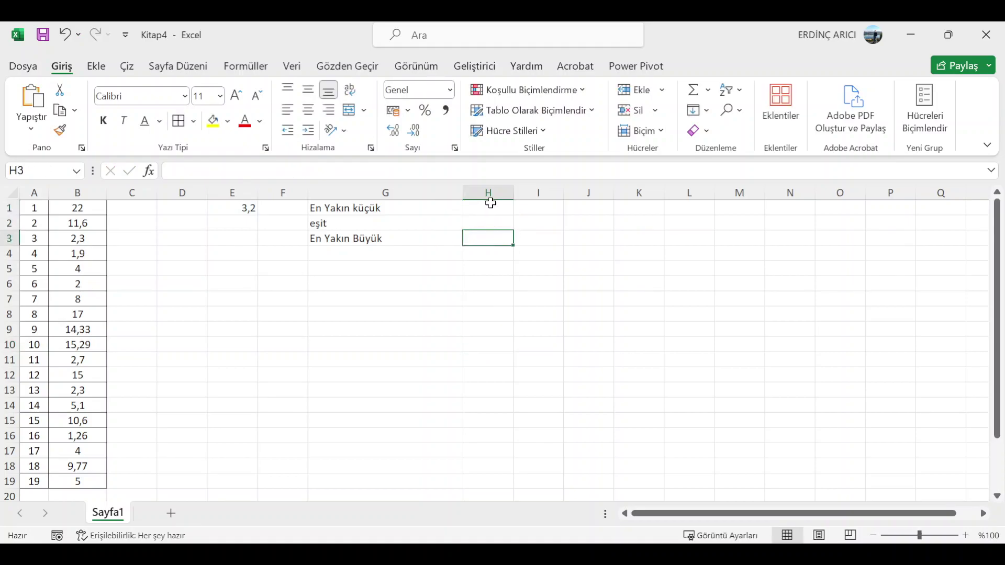
{"action": "left_click", "coordinate": [489, 205]}
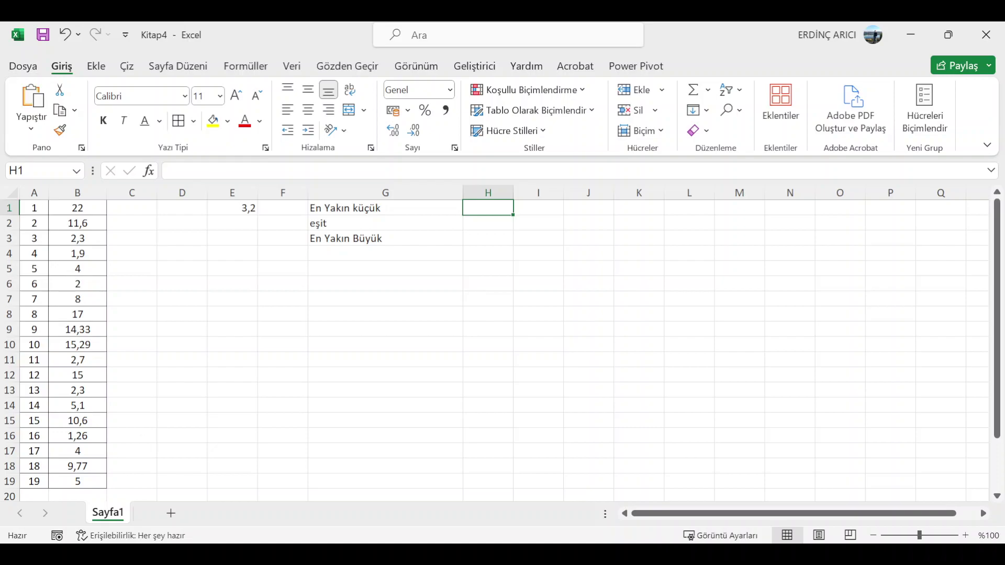
Step: Begin H1's formula as =KAÇINCI(MAK(EĞER(E1>B1:B19
{"action": "type", "text": "kaçı"}
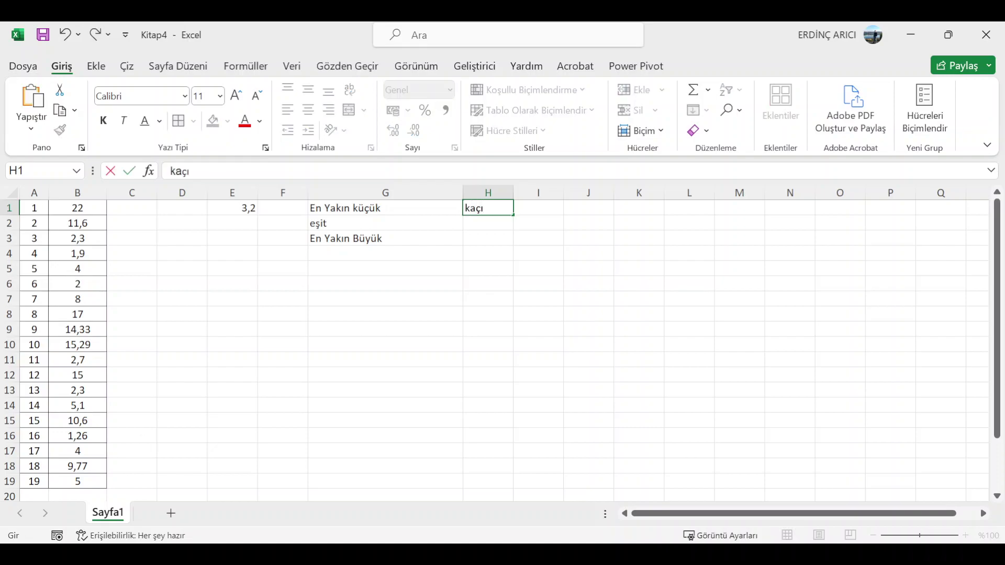
{"action": "key", "text": "BackSpace"}
{"action": "key", "text": "BackSpace"}
{"action": "key", "text": "BackSpace"}
{"action": "key", "text": "BackSpace"}
{"action": "type", "text": "=ka"}
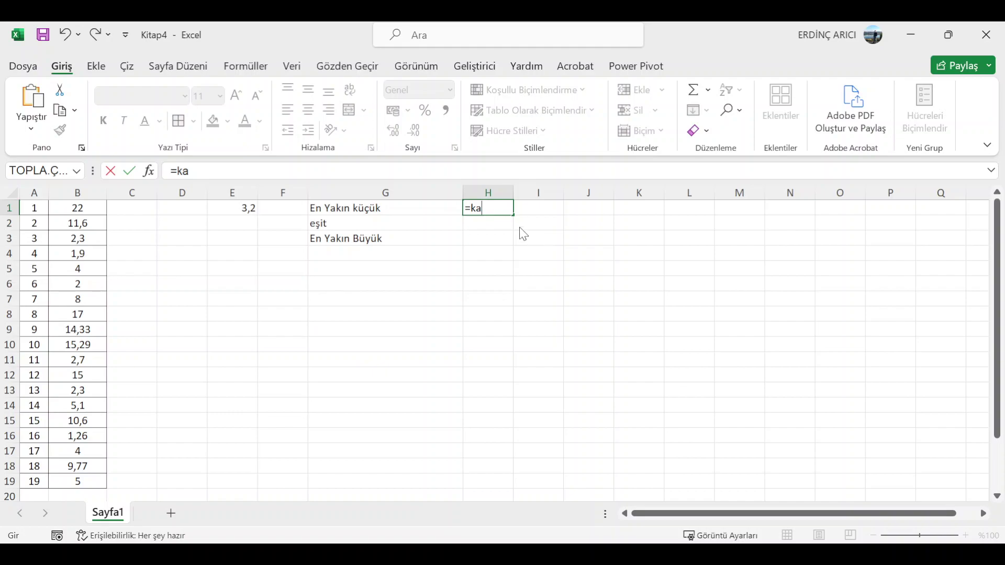
{"action": "key", "text": "Tab"}
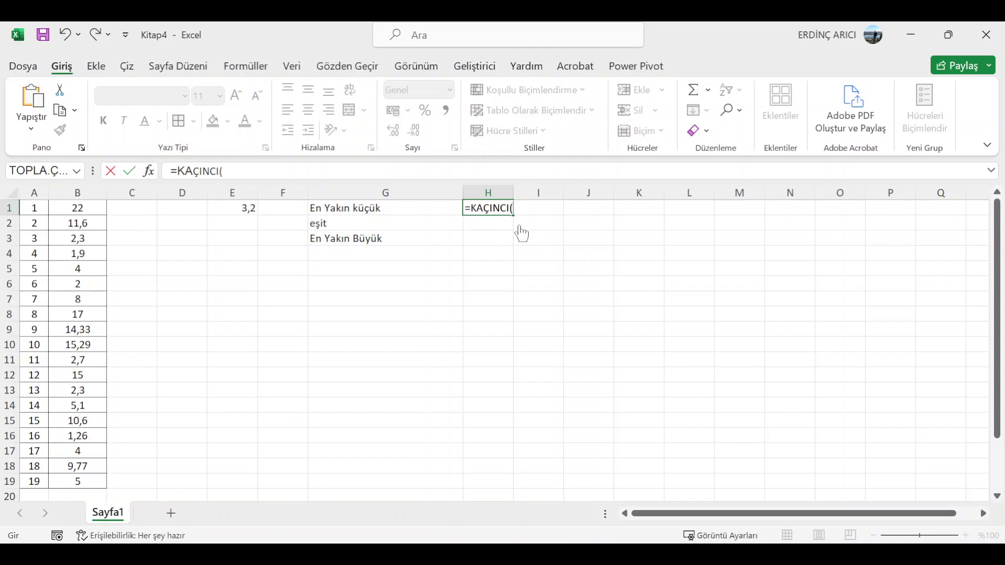
{"action": "type", "text": "ma"}
{"action": "key", "text": "Tab"}
{"action": "type", "text": "eğer("}
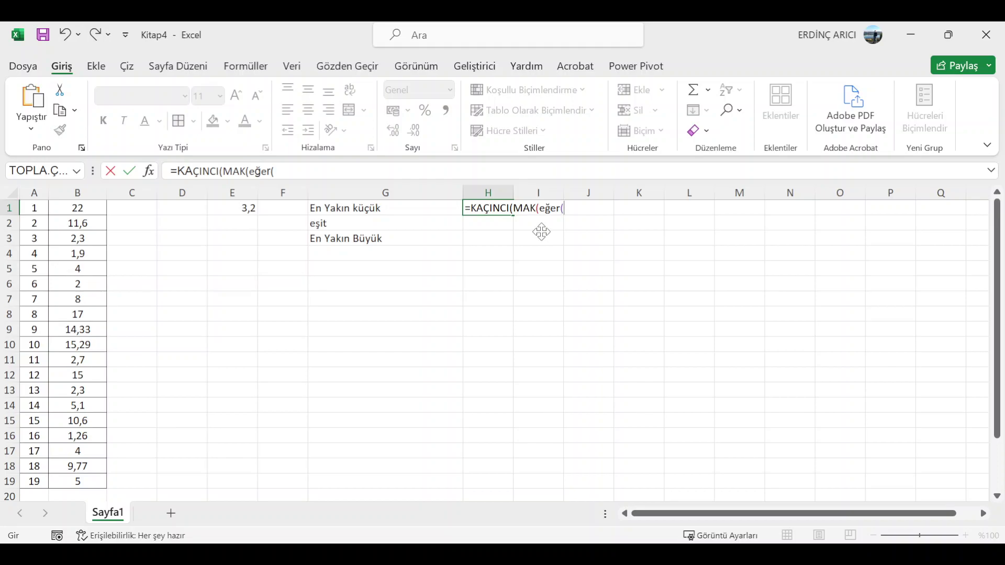
{"action": "left_click", "coordinate": [248, 207]}
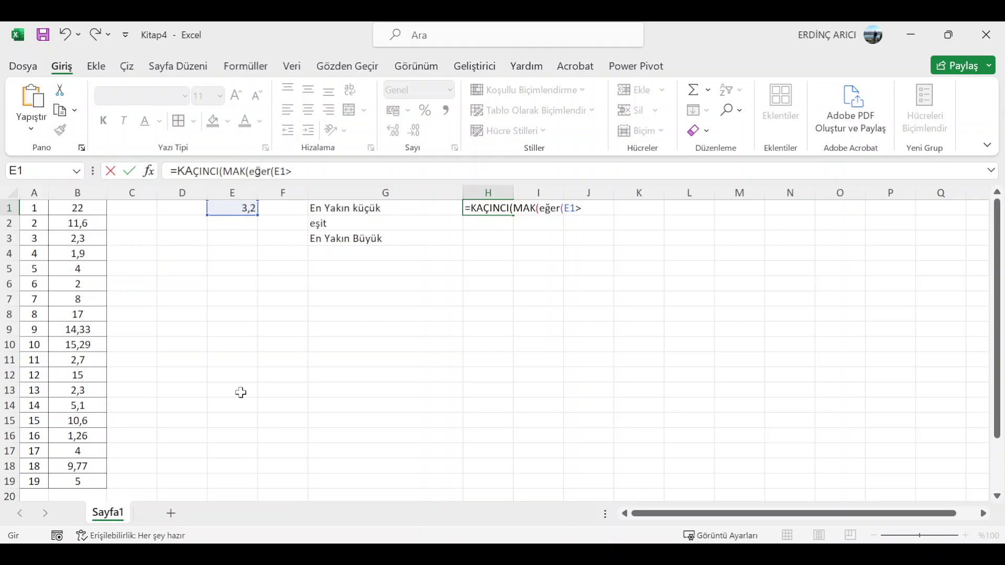
{"action": "left_click_drag", "start_coordinate": [96, 207], "coordinate": [99, 482]}
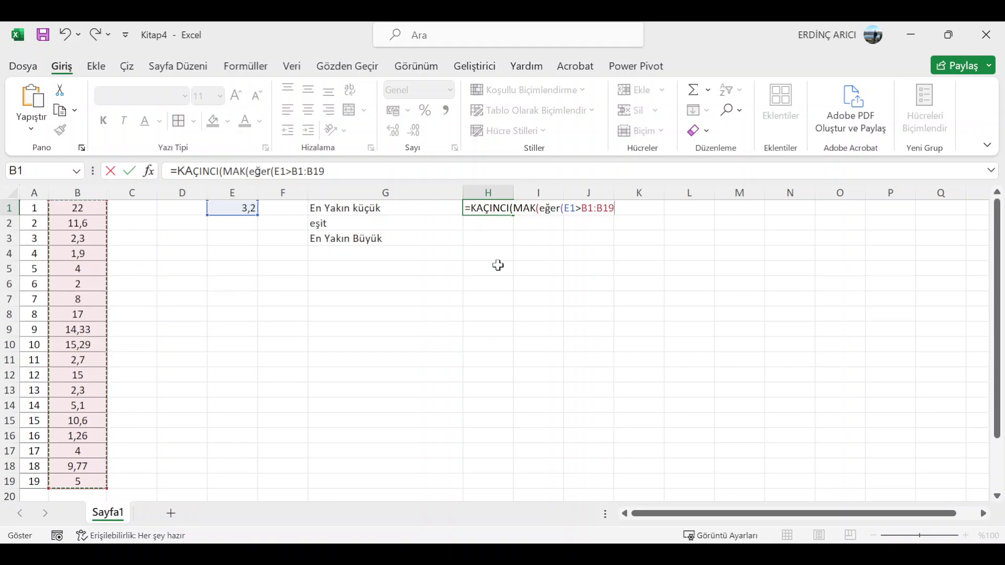
Step: Finish it with ;B1:B19));B1:B19;0) for the nearest-smaller row
{"action": "type", "text": ";"}
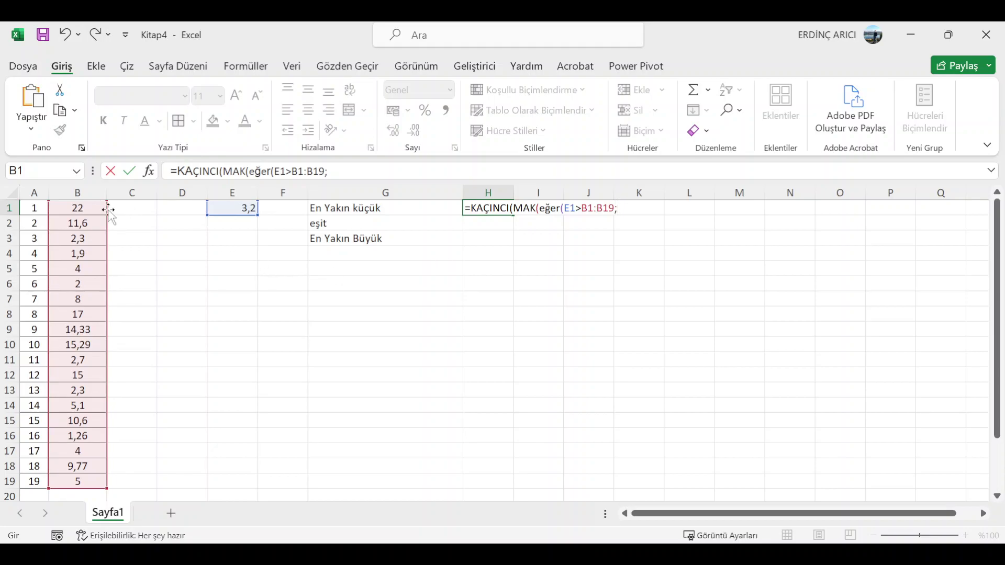
{"action": "left_click_drag", "start_coordinate": [78, 207], "coordinate": [106, 477]}
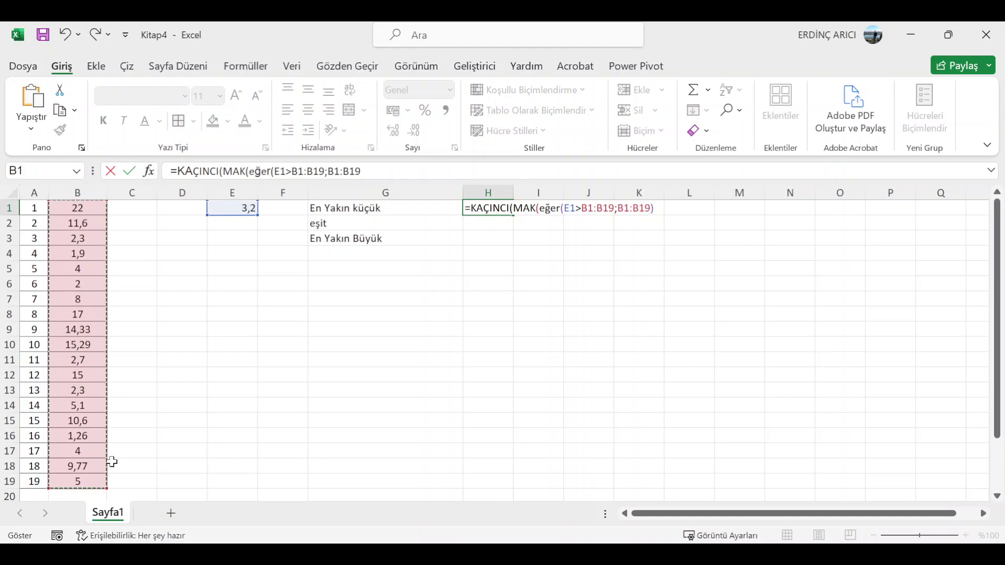
{"action": "type", "text": ")"}
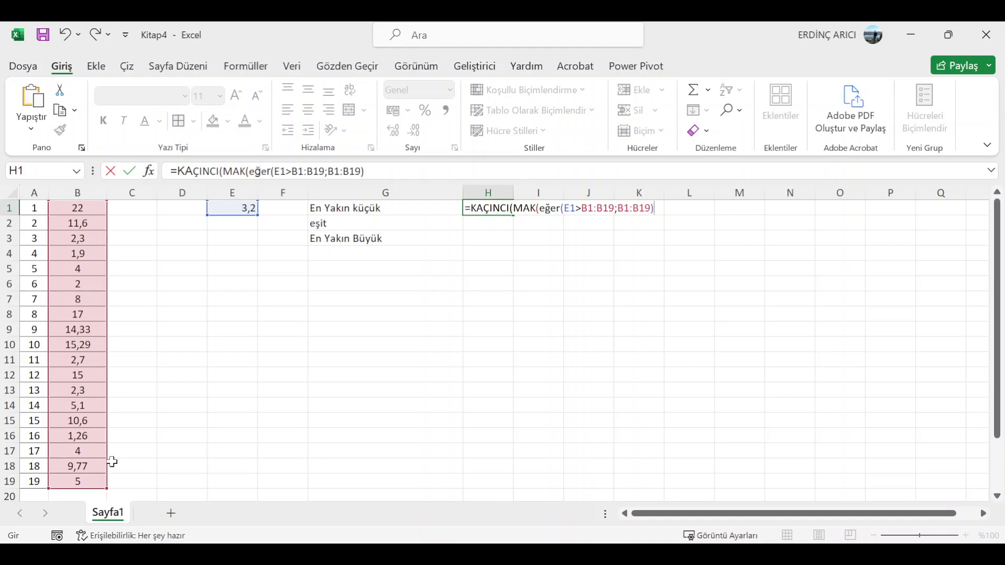
{"action": "type", "text": ")"}
{"action": "type", "text": ";"}
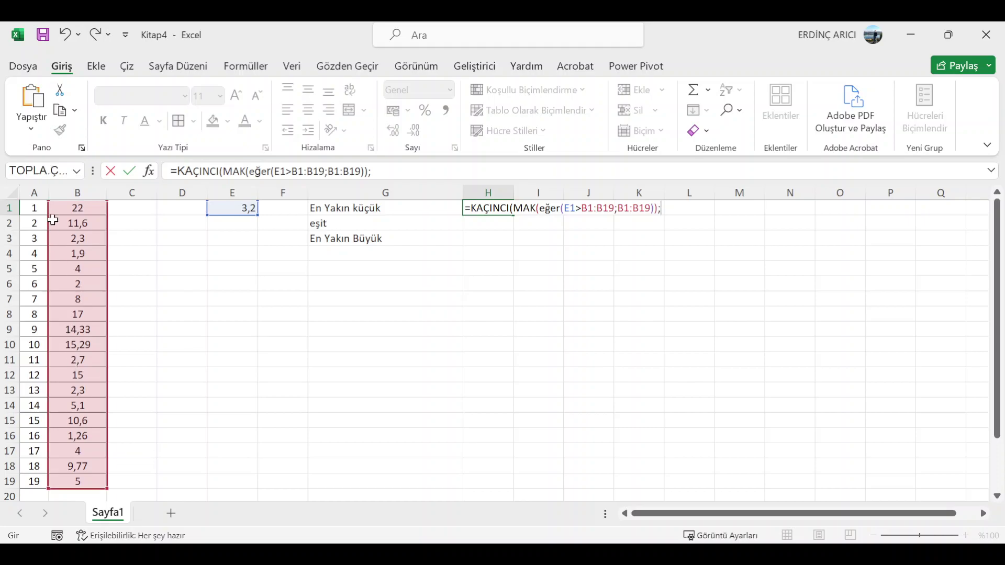
{"action": "left_click_drag", "start_coordinate": [78, 208], "coordinate": [62, 482]}
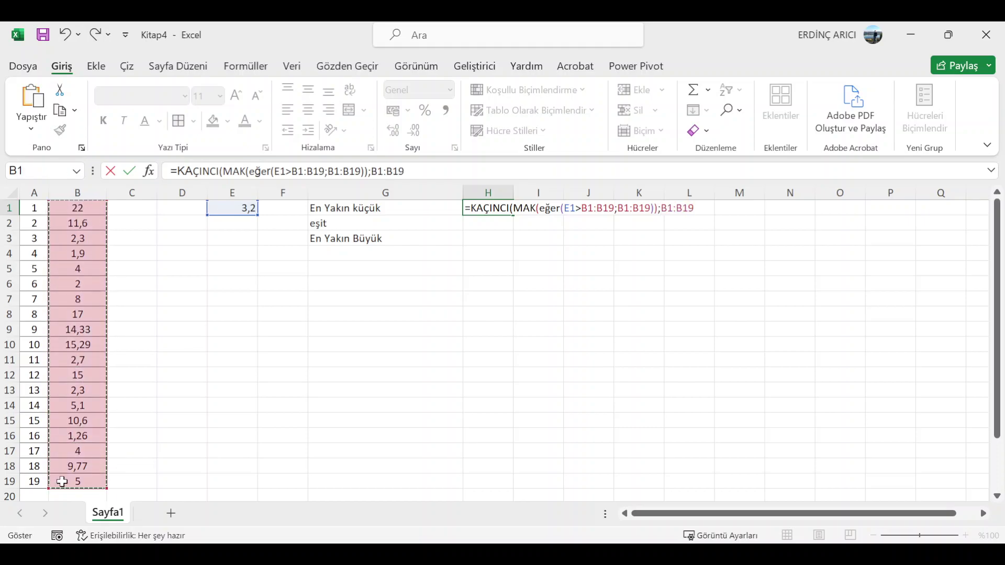
{"action": "type", "text": ";"}
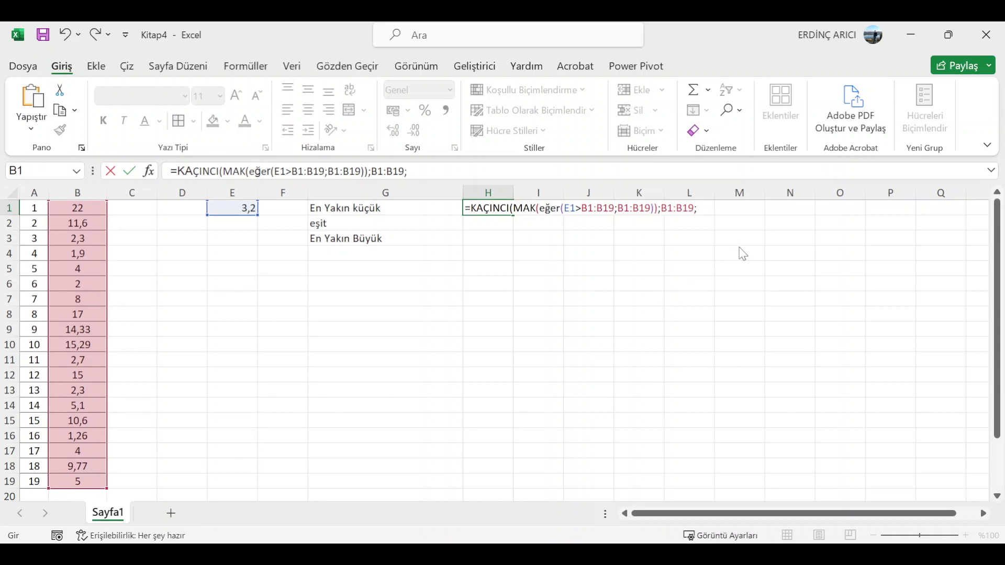
{"action": "type", "text": "0"}
{"action": "type", "text": ")"}
Step: Confirm H1's formula (returns 11) and begin a KAÇINCI formula in H2 with =ka
{"action": "key", "text": "Return"}
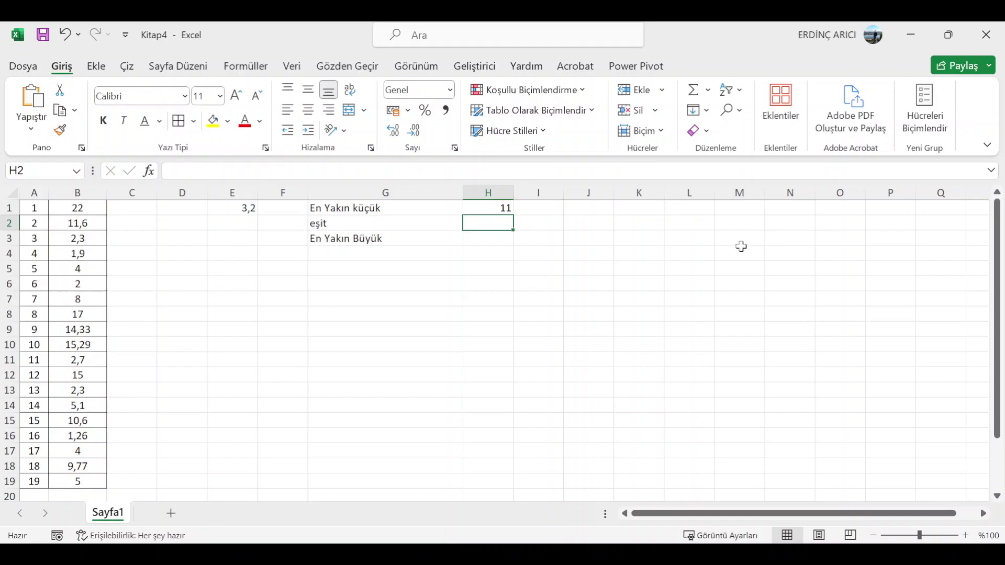
{"action": "left_click", "coordinate": [501, 208]}
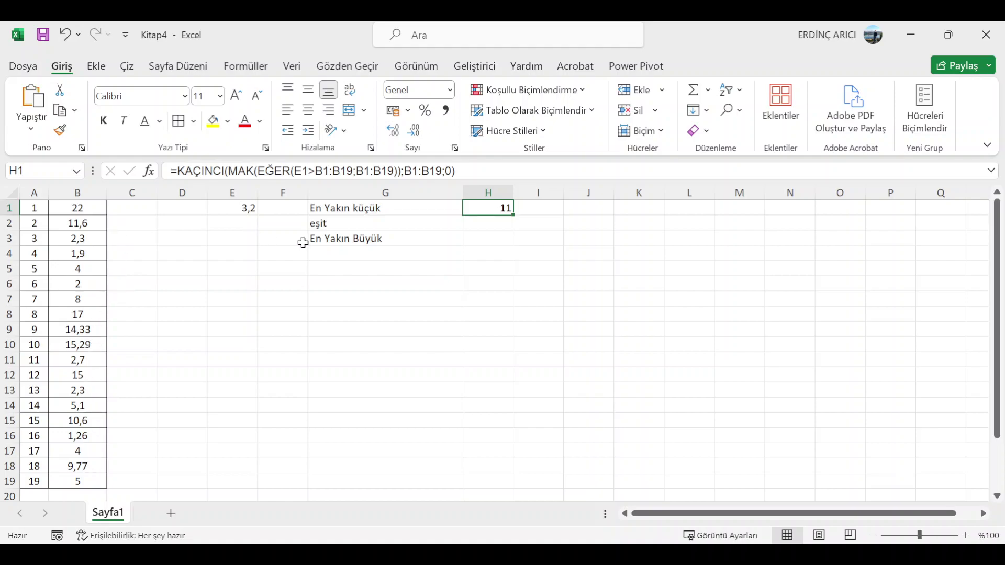
{"action": "left_click", "coordinate": [498, 222]}
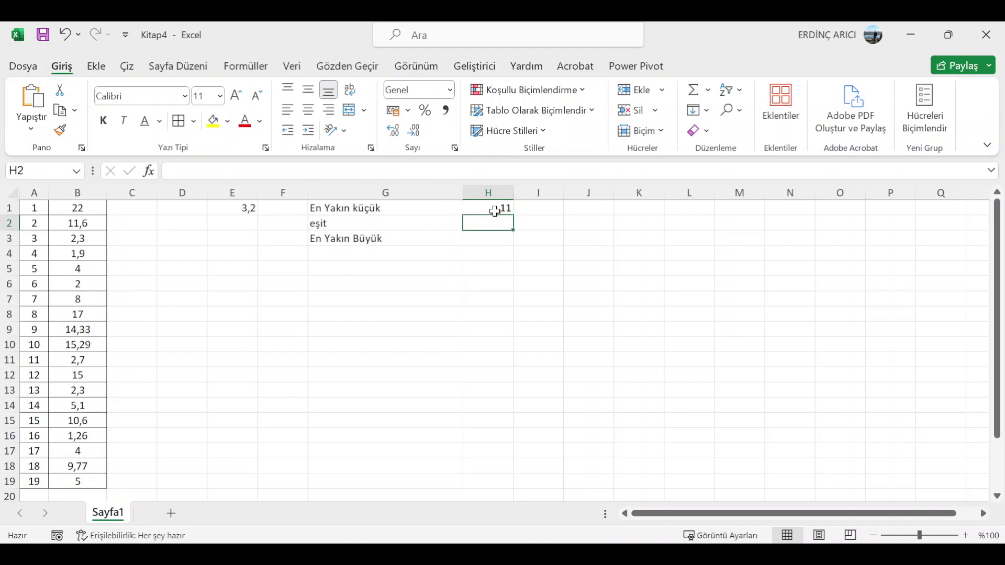
{"action": "left_click", "coordinate": [495, 209]}
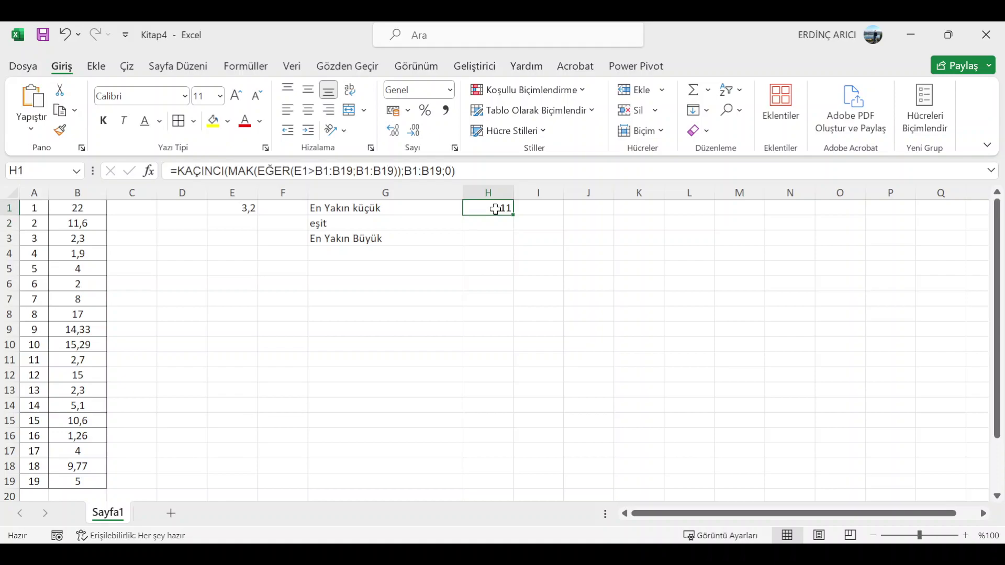
{"action": "left_click", "coordinate": [501, 223]}
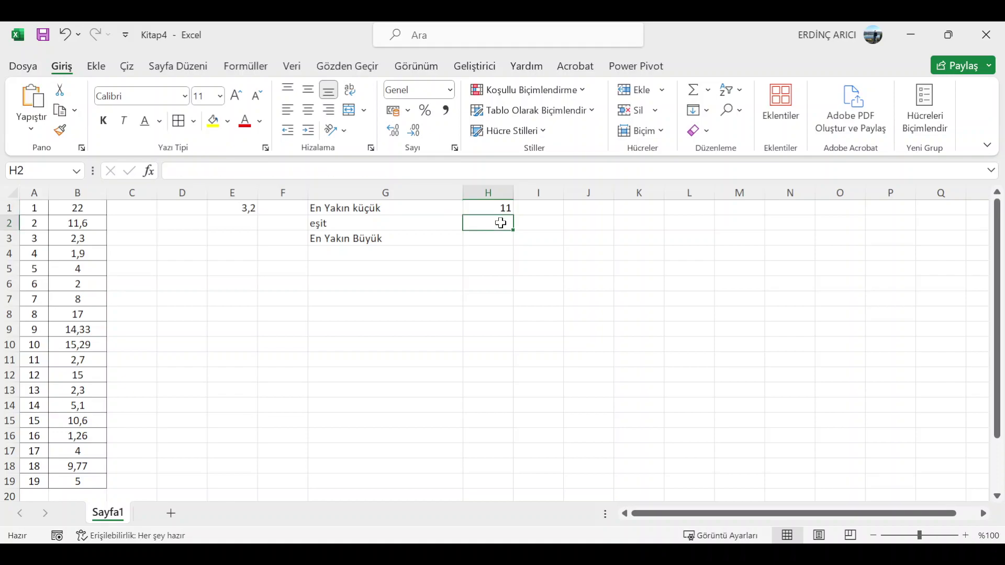
{"action": "type", "text": "=ka"}
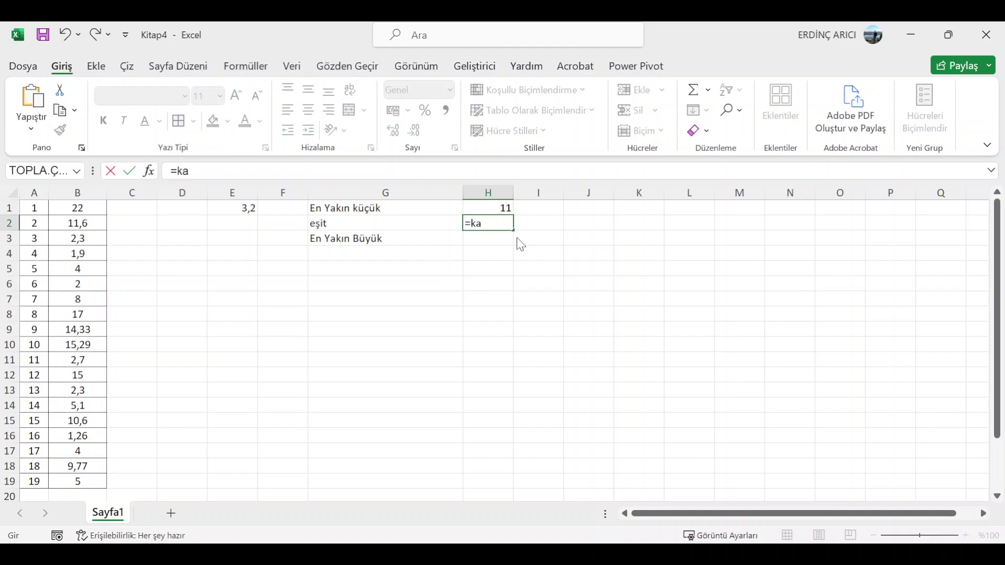
Step: Complete H2 as =KAÇINCI(E1;B1:B19;0), which returns #YOK
{"action": "key", "text": "Tab"}
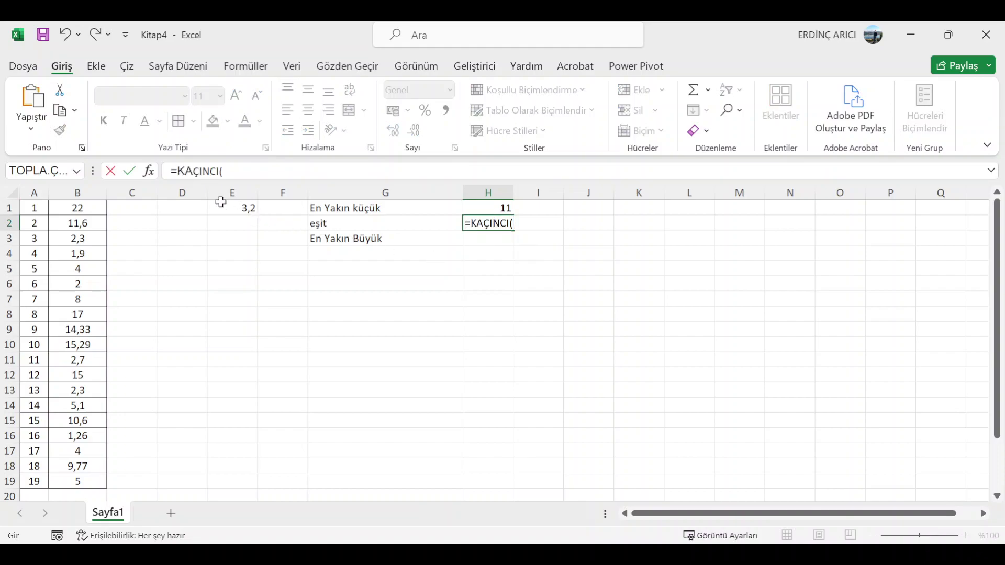
{"action": "left_click", "coordinate": [230, 204]}
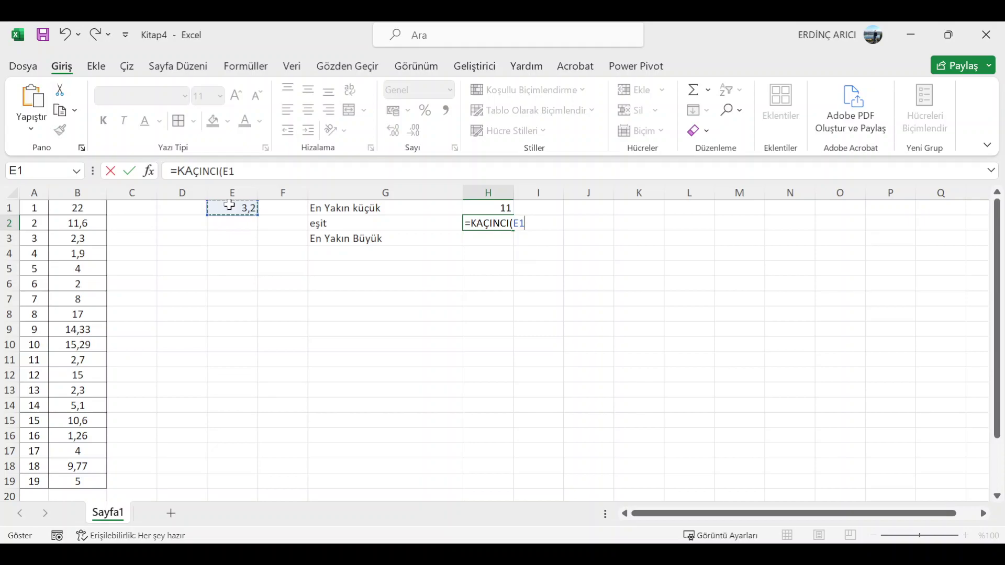
{"action": "type", "text": ";"}
{"action": "type", "text": "B"}
{"action": "type", "text": "1:B"}
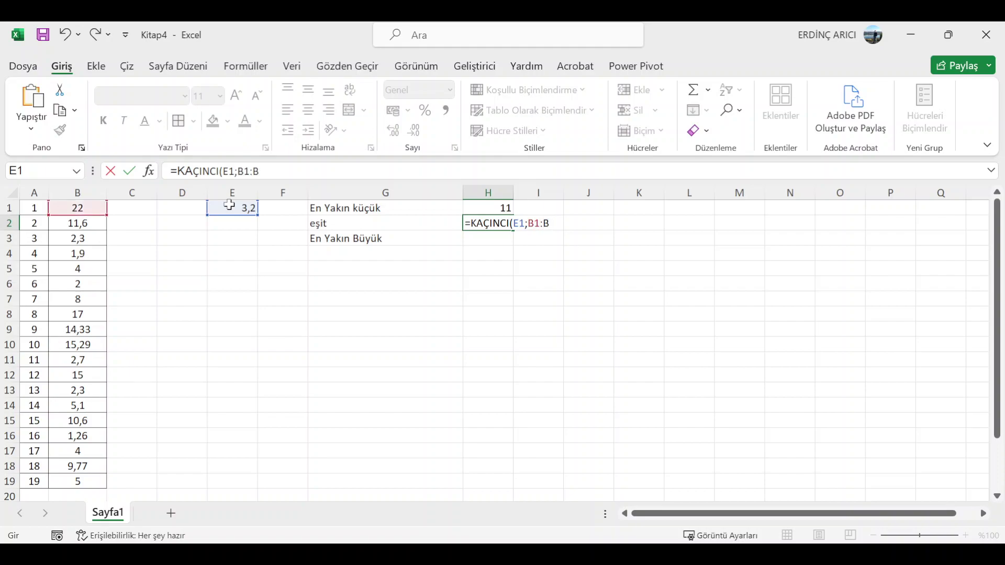
{"action": "type", "text": "19"}
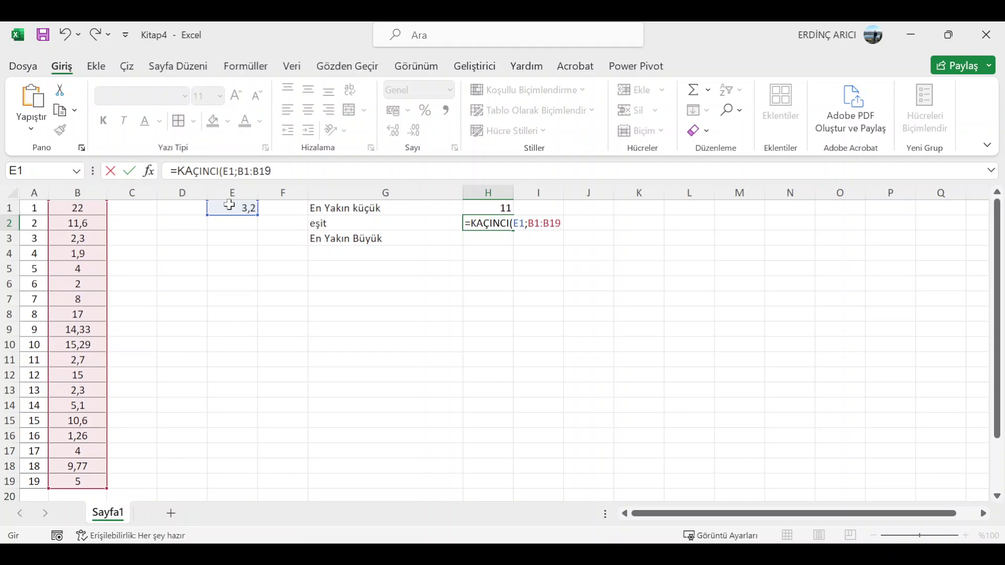
{"action": "type", "text": ";"}
{"action": "type", "text": "0)"}
{"action": "key", "text": "Return"}
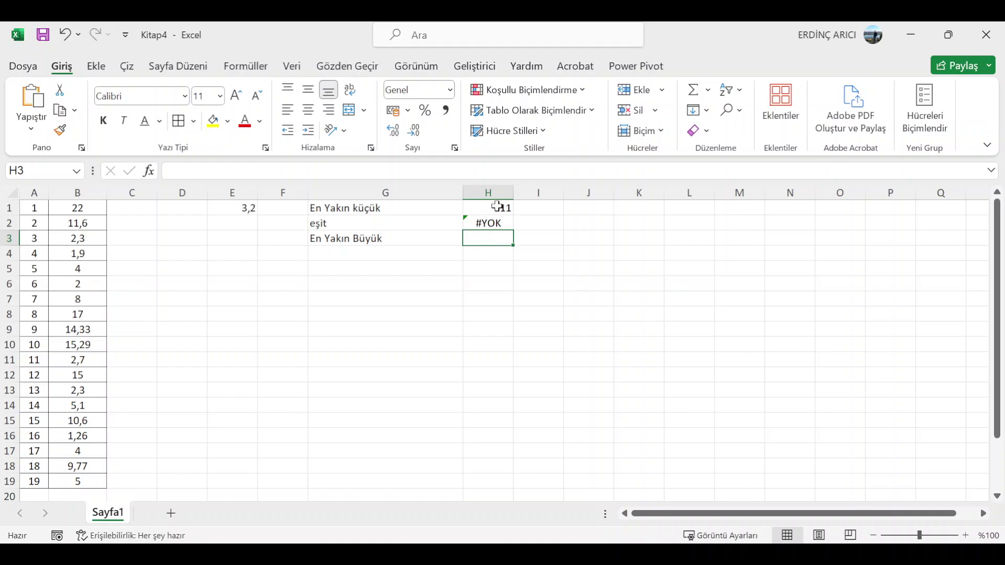
Step: Copy H1's KAÇINCI(MAK(...)) formula text and paste it into H3
{"action": "left_click", "coordinate": [498, 207]}
{"action": "left_click", "coordinate": [455, 171]}
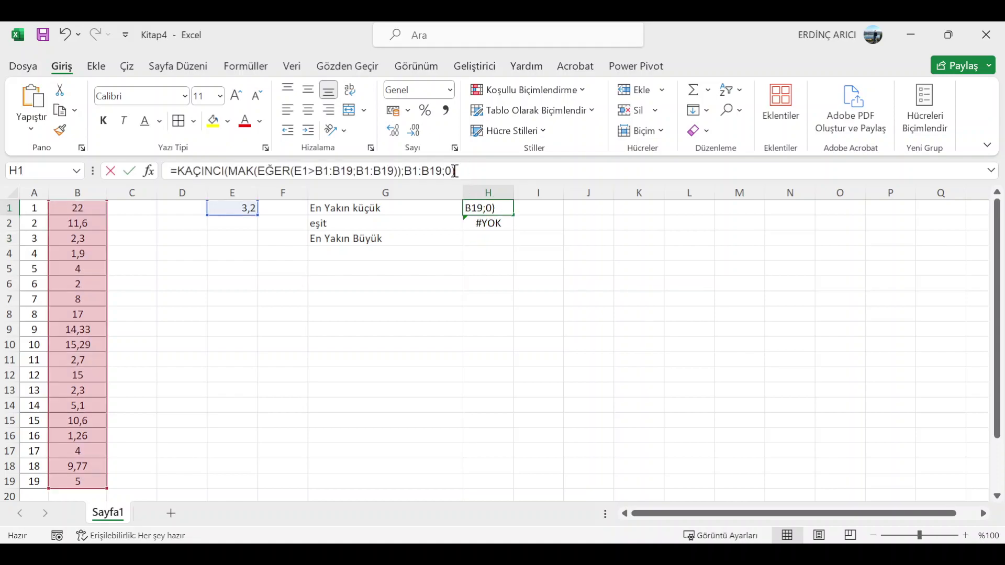
{"action": "left_click_drag", "start_coordinate": [455, 171], "coordinate": [170, 171]}
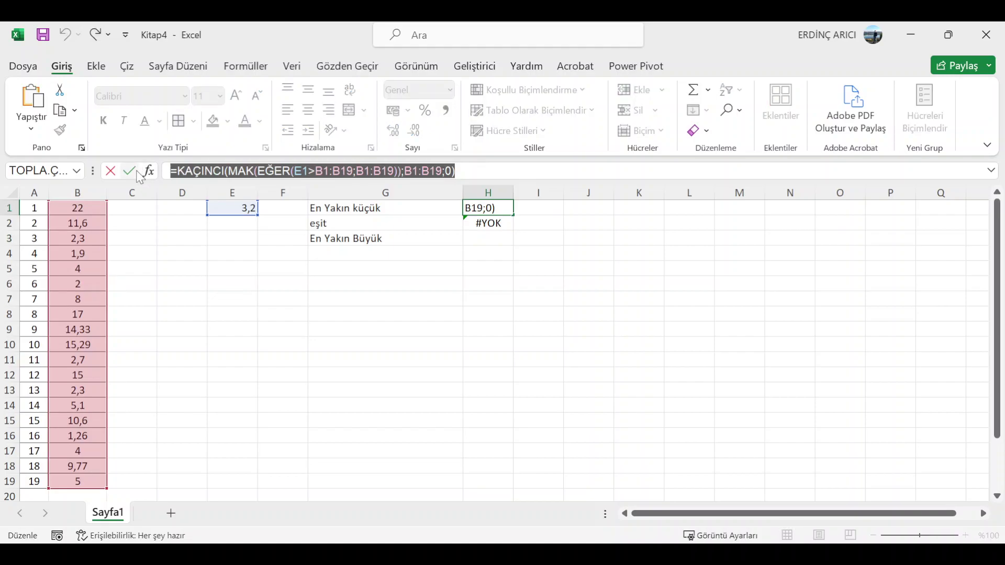
{"action": "key", "text": "Return"}
{"action": "left_click", "coordinate": [492, 239]}
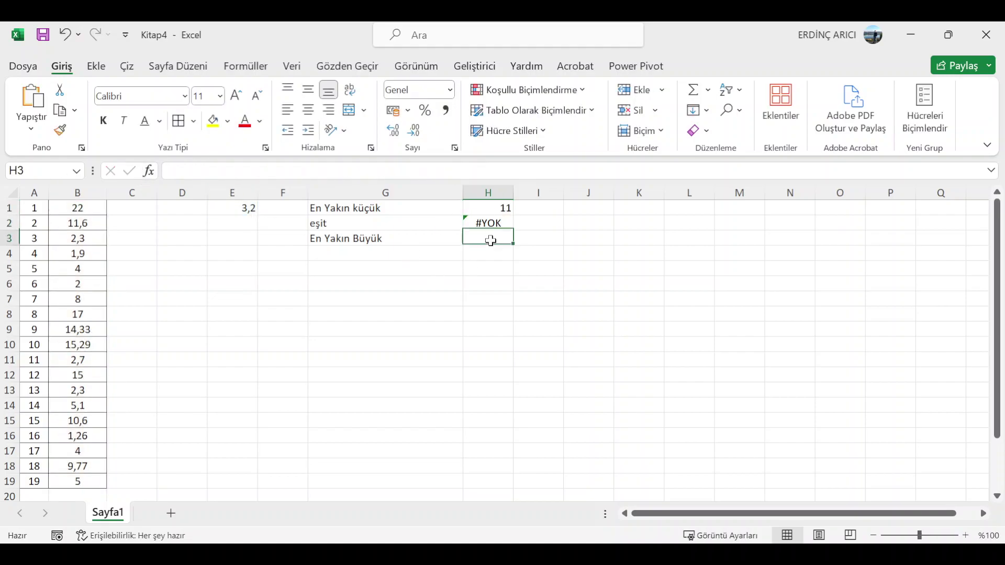
{"action": "left_click", "coordinate": [192, 171]}
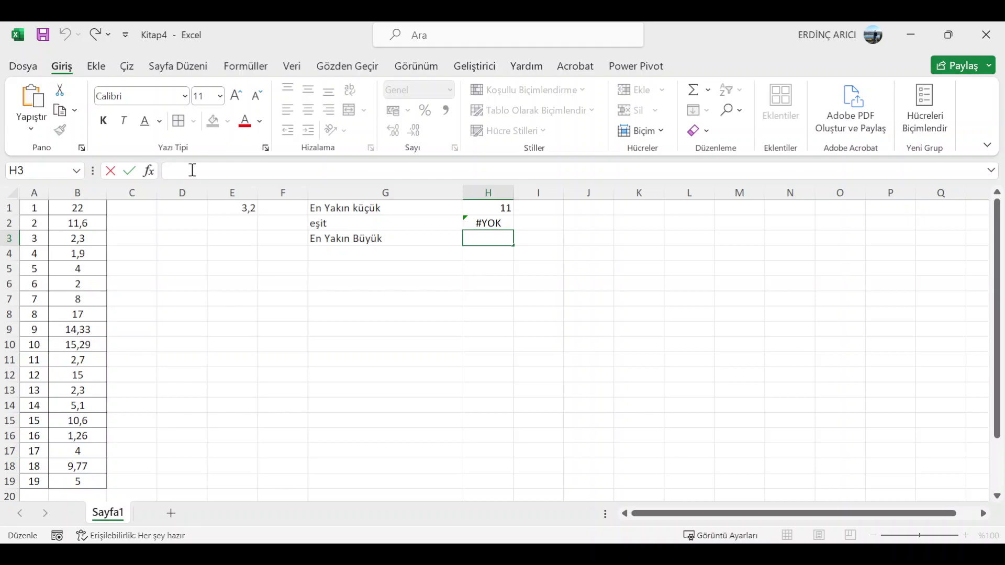
{"action": "key", "text": "ctrl+v"}
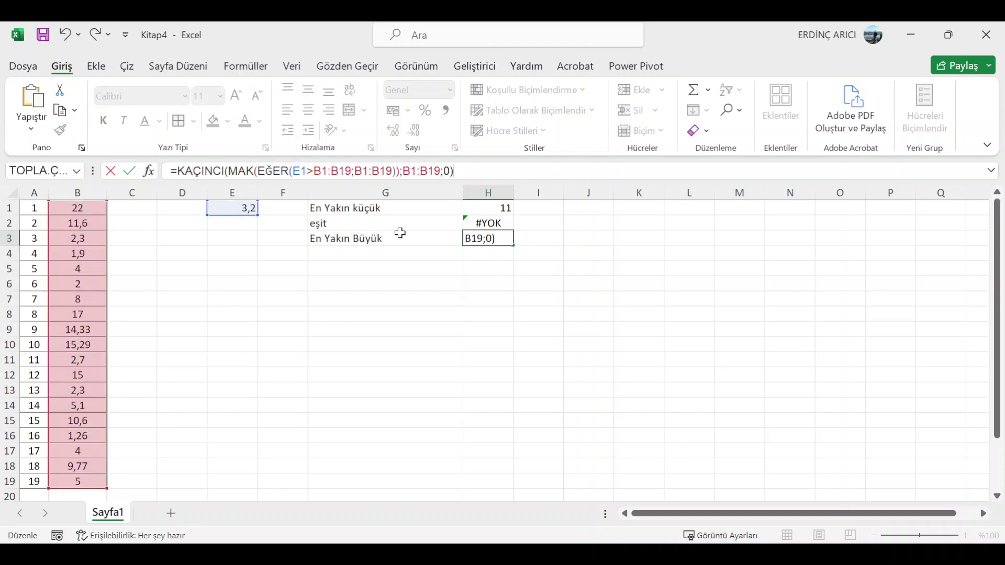
Step: In H3, change MAK to MİN and > to <, so it returns 5
{"action": "left_click", "coordinate": [233, 171]}
{"action": "left_click_drag", "start_coordinate": [233, 171], "coordinate": [253, 173]}
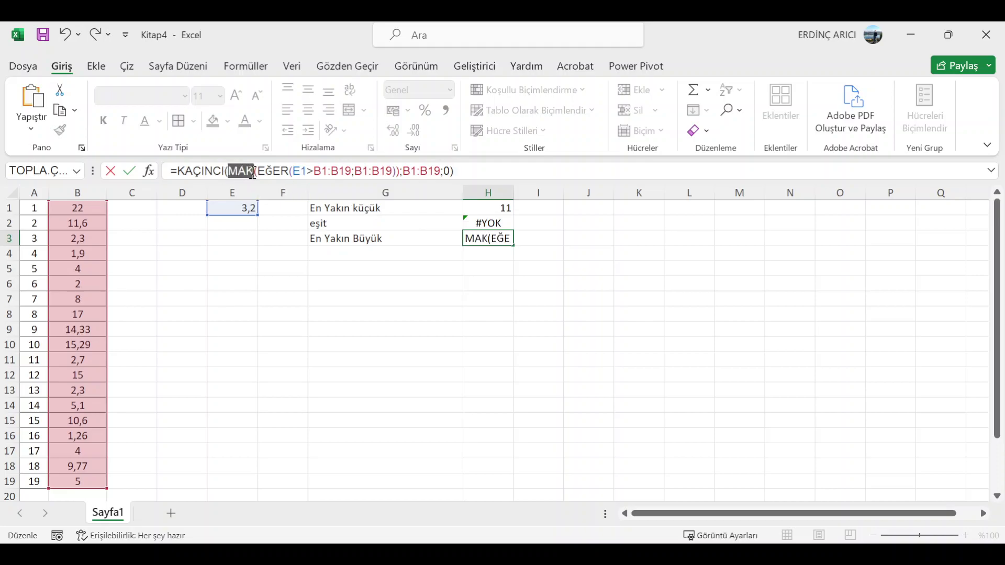
{"action": "type", "text": "m"}
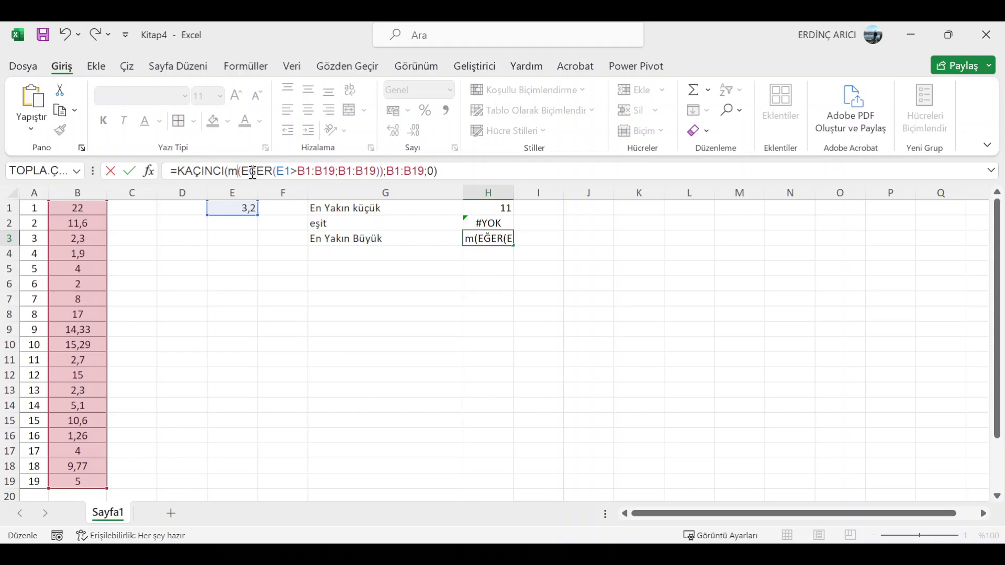
{"action": "type", "text": "in"}
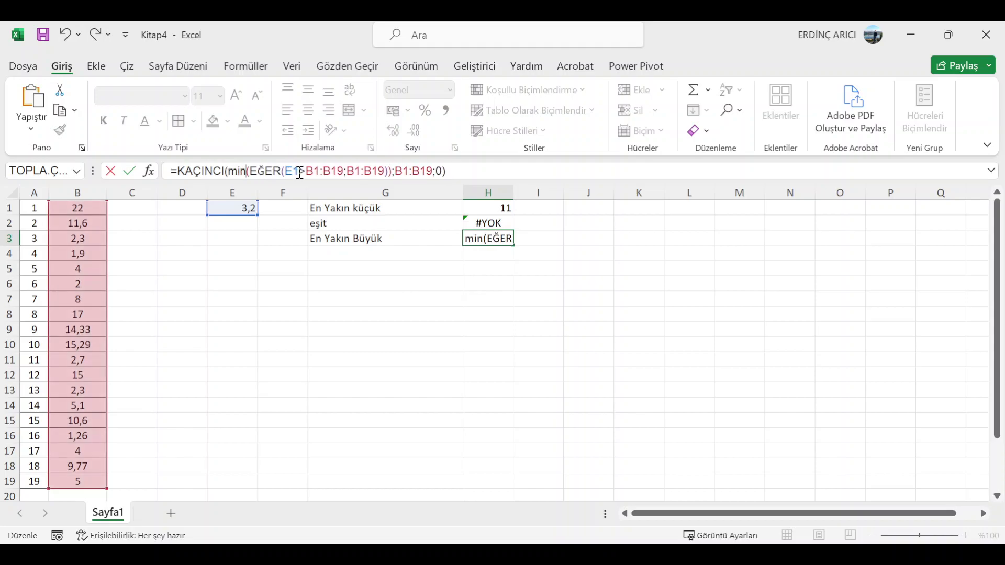
{"action": "left_click", "coordinate": [304, 172]}
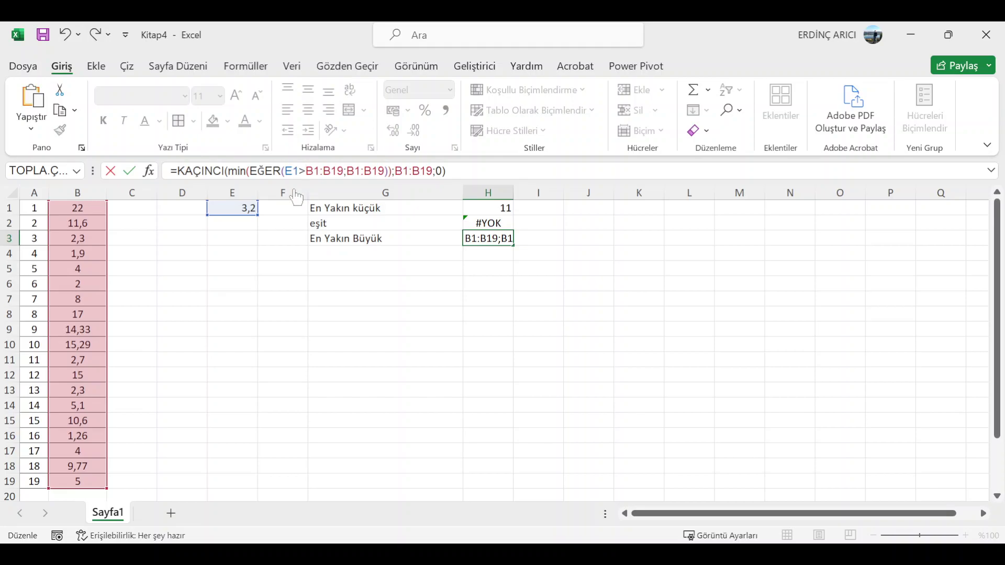
{"action": "key", "text": "BackSpace"}
{"action": "type", "text": "<"}
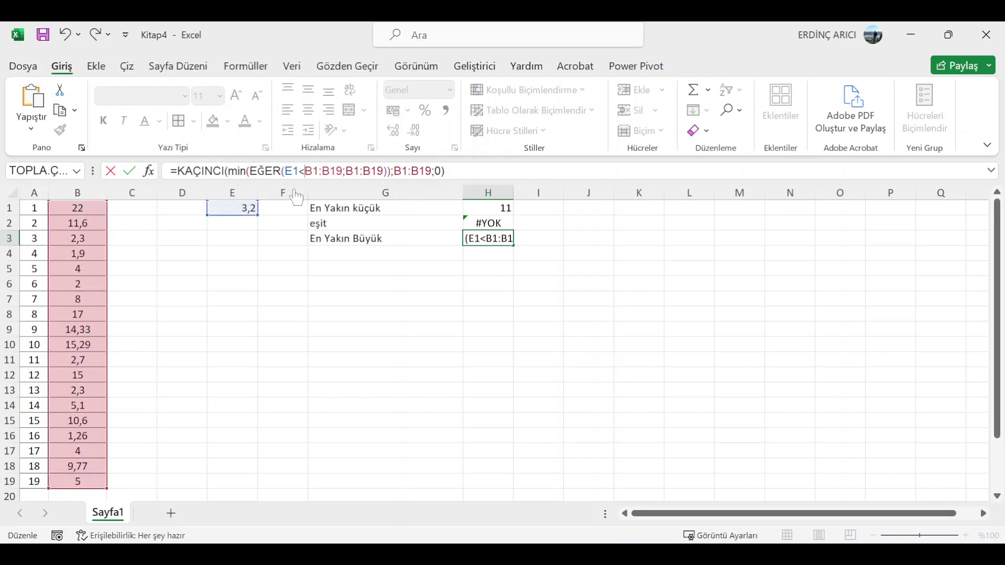
{"action": "key", "text": "Return"}
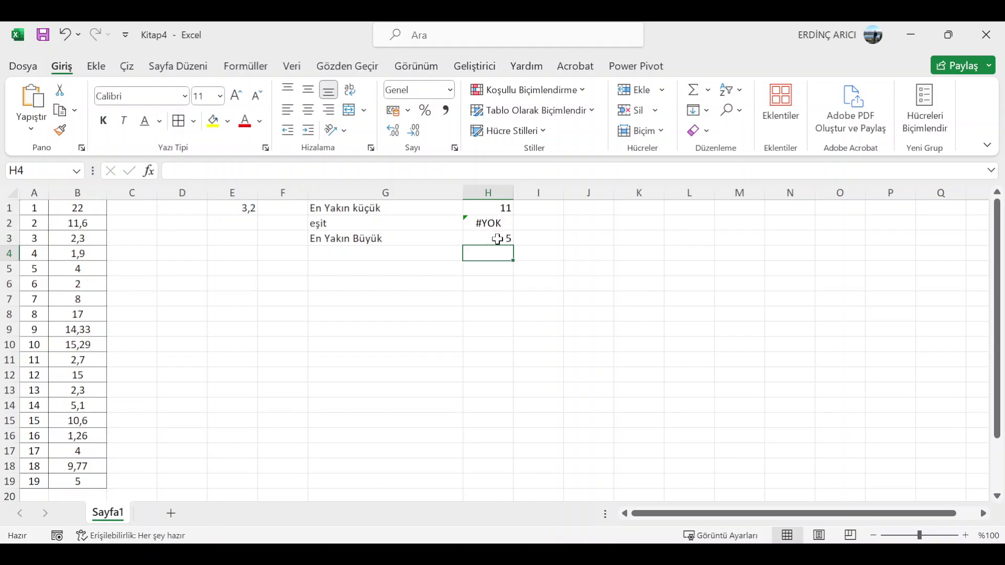
{"action": "left_click", "coordinate": [499, 238]}
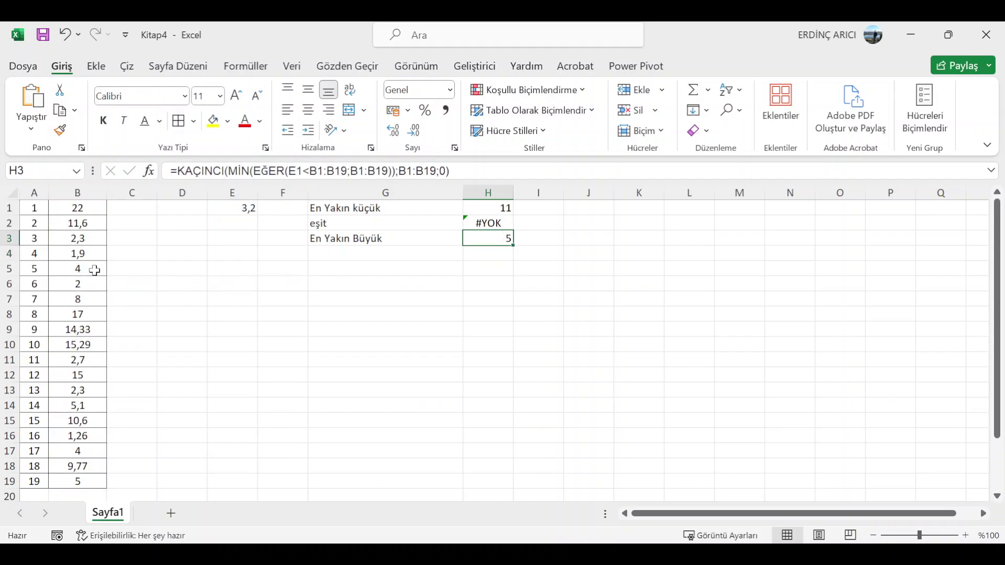
Step: Select H1:H3 and centre the three results horizontally
{"action": "left_click", "coordinate": [96, 271]}
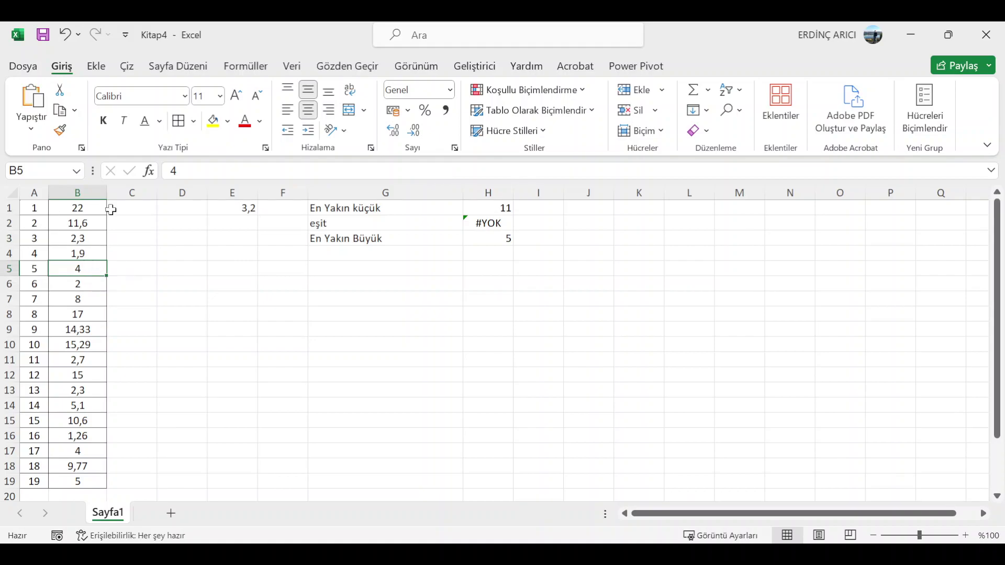
{"action": "left_click", "coordinate": [506, 211]}
{"action": "left_click_drag", "start_coordinate": [507, 211], "coordinate": [506, 238]}
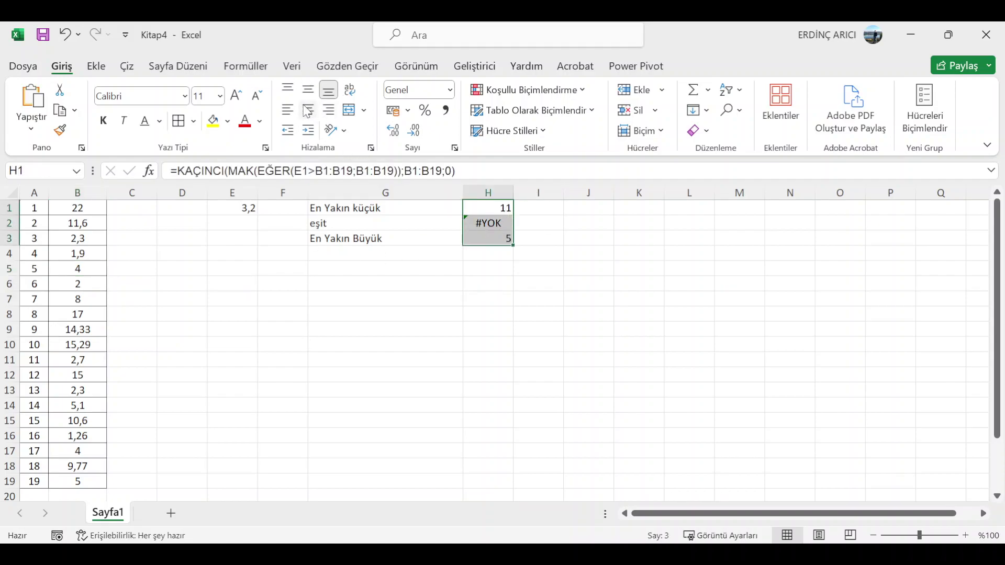
{"action": "left_click", "coordinate": [309, 110]}
{"action": "left_click", "coordinate": [484, 256]}
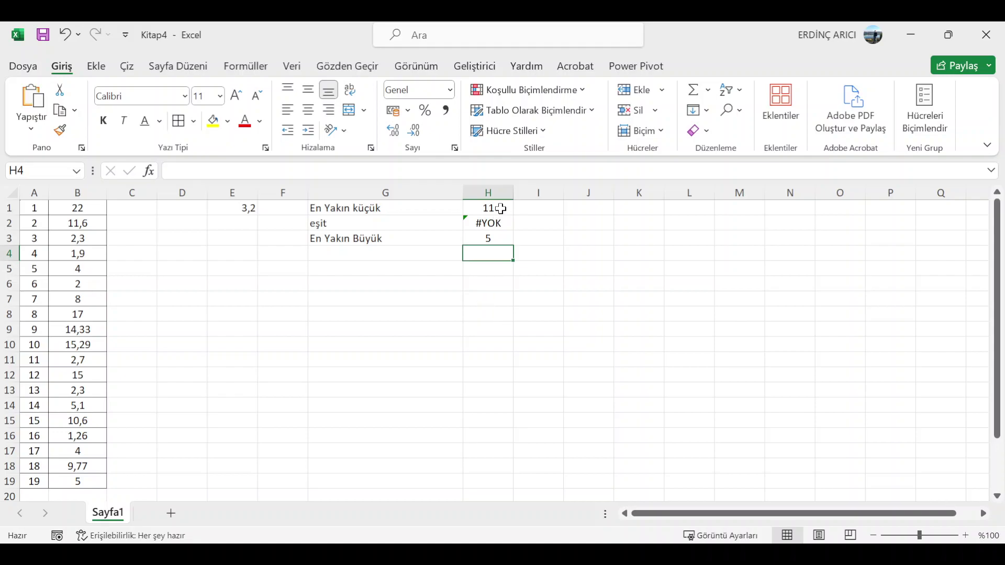
Step: Review the formulas in H1, H2 and H3 one after another
{"action": "left_click", "coordinate": [498, 208]}
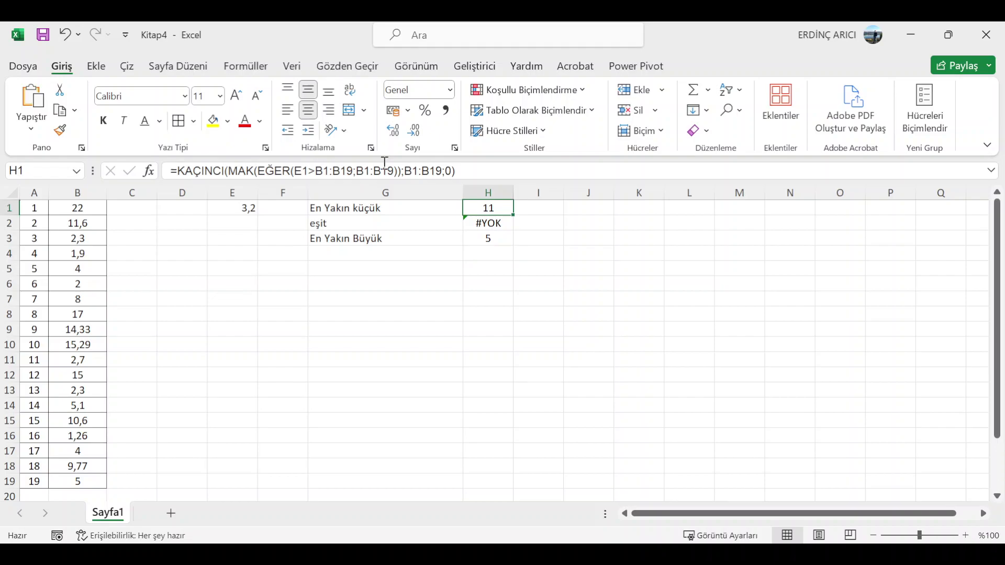
{"action": "key", "text": "Down"}
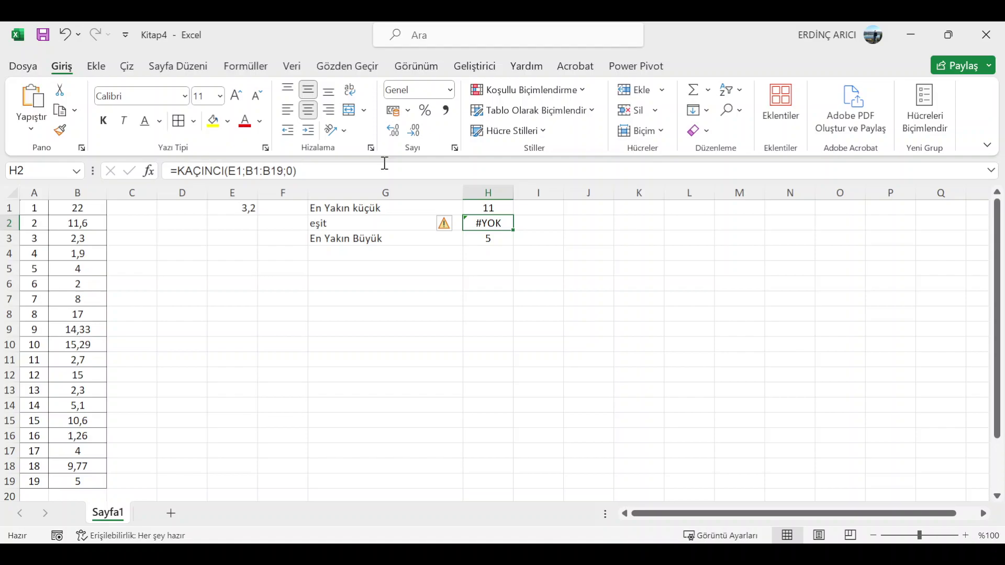
{"action": "key", "text": "Down"}
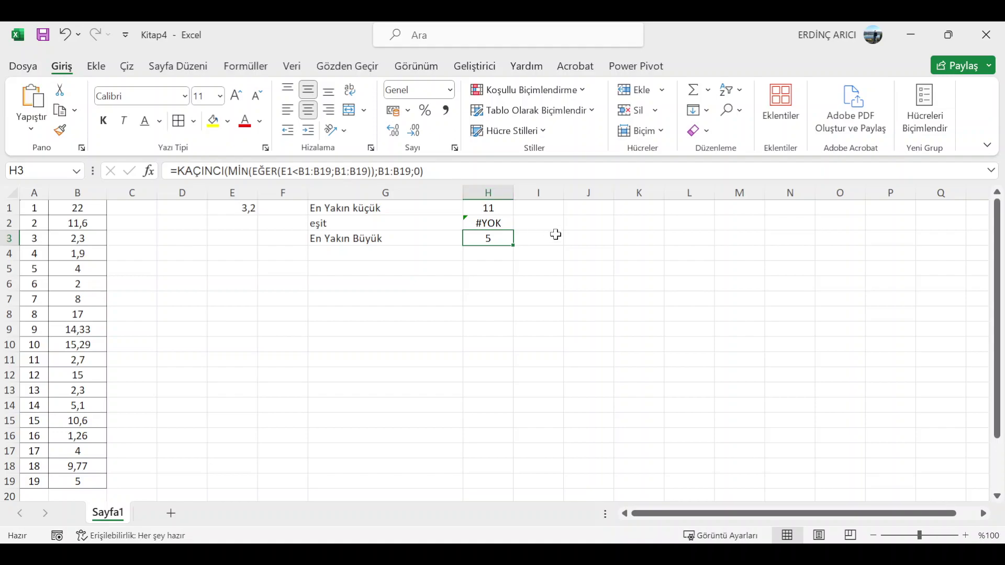
{"action": "left_click", "coordinate": [500, 262]}
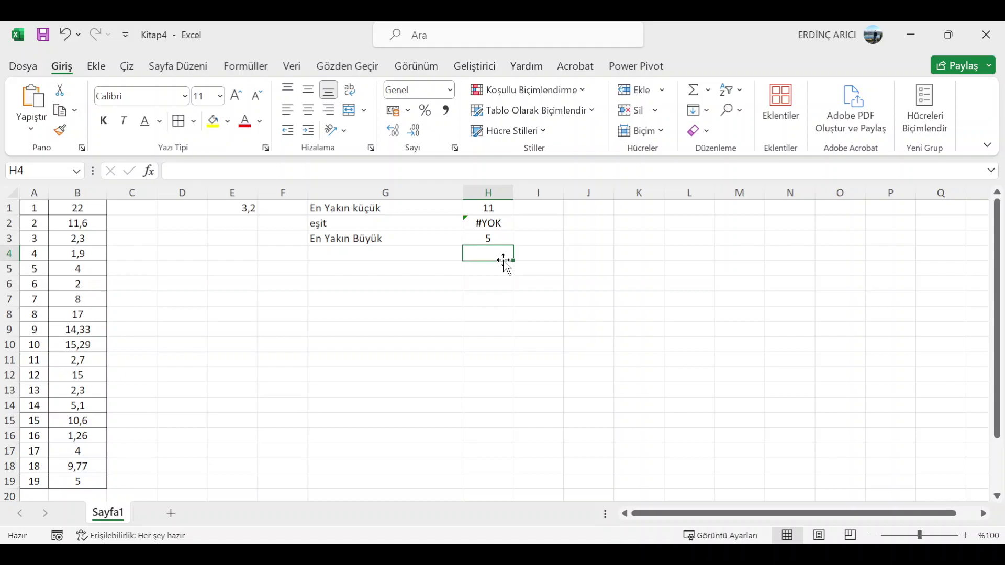
{"action": "left_click", "coordinate": [497, 222]}
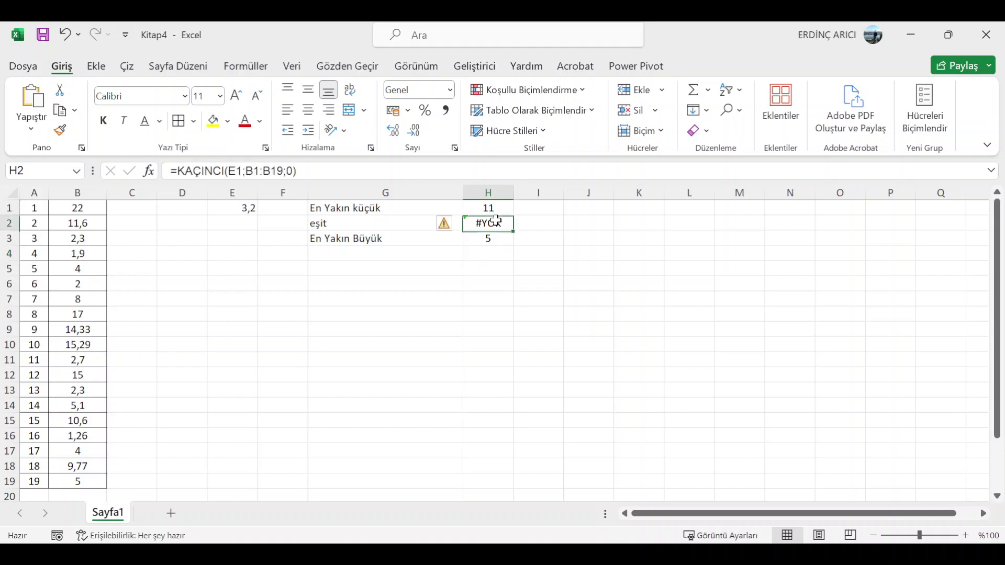
{"action": "left_click", "coordinate": [494, 209]}
{"action": "left_click", "coordinate": [493, 223]}
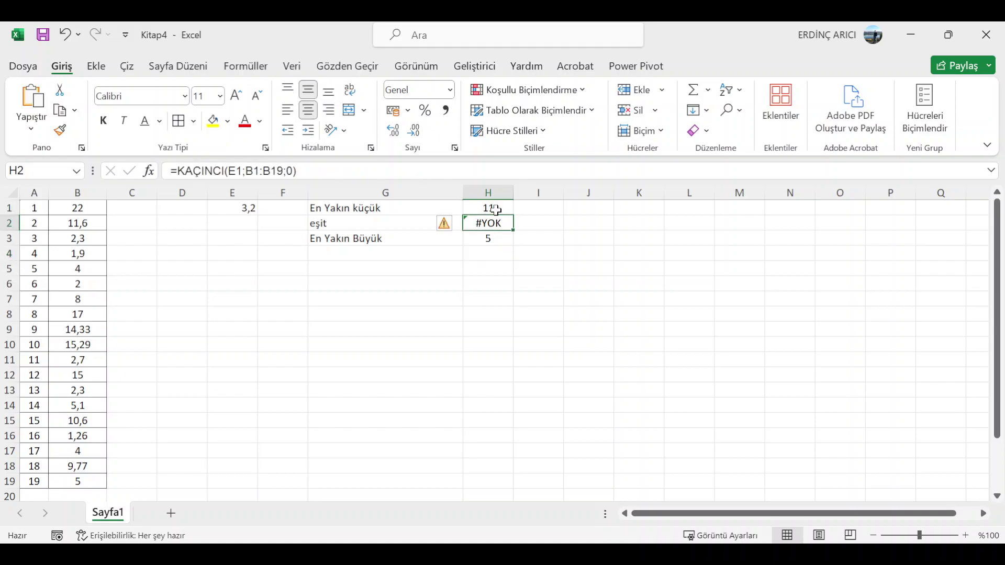
{"action": "left_click", "coordinate": [497, 210]}
{"action": "left_click", "coordinate": [489, 223]}
{"action": "left_click", "coordinate": [485, 243]}
{"action": "left_click", "coordinate": [489, 229]}
{"action": "left_click", "coordinate": [492, 210]}
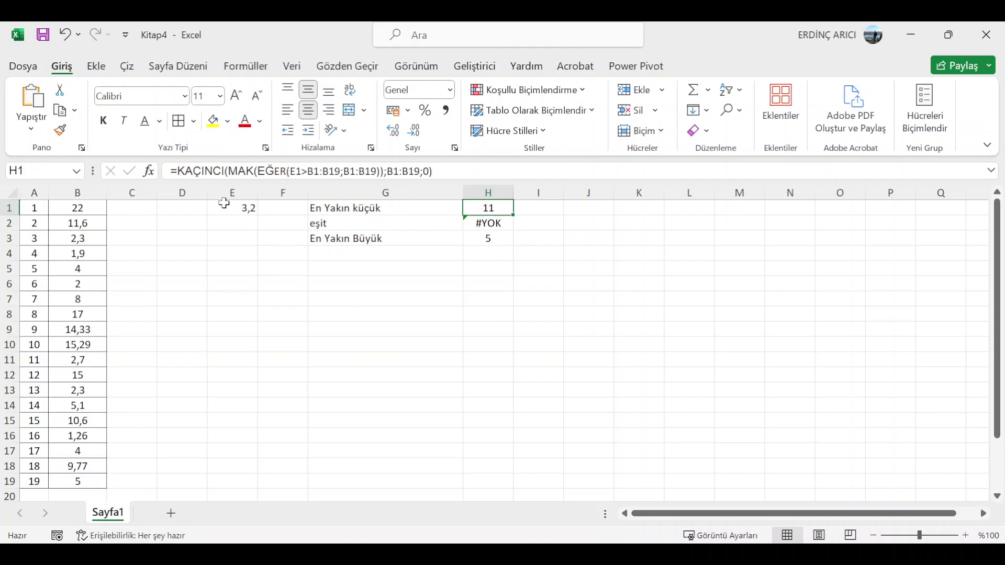
Step: Wrap H1's formula in EĞERHATA with "" as the fallback, keeping 11
{"action": "left_click", "coordinate": [181, 169]}
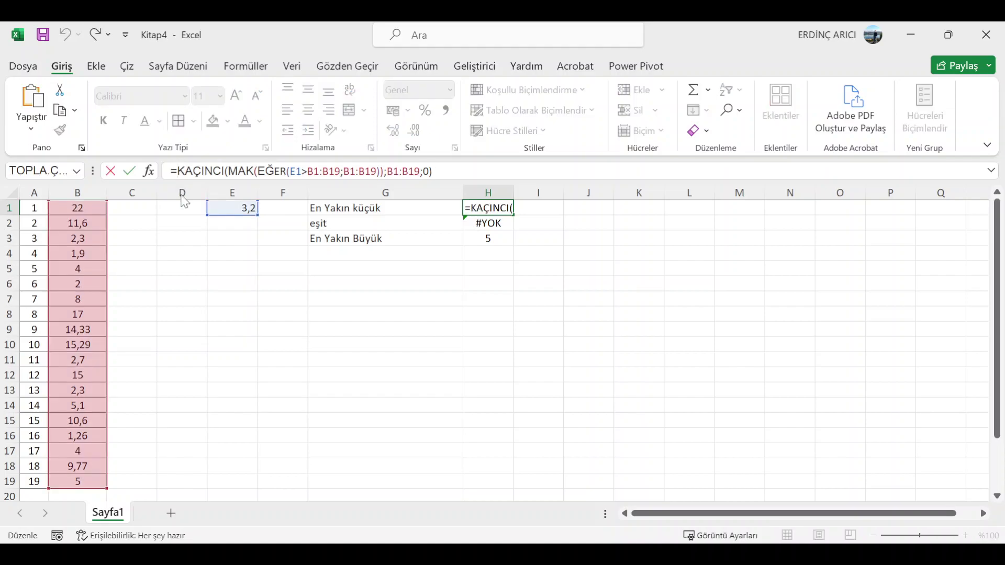
{"action": "type", "text": "eğer"}
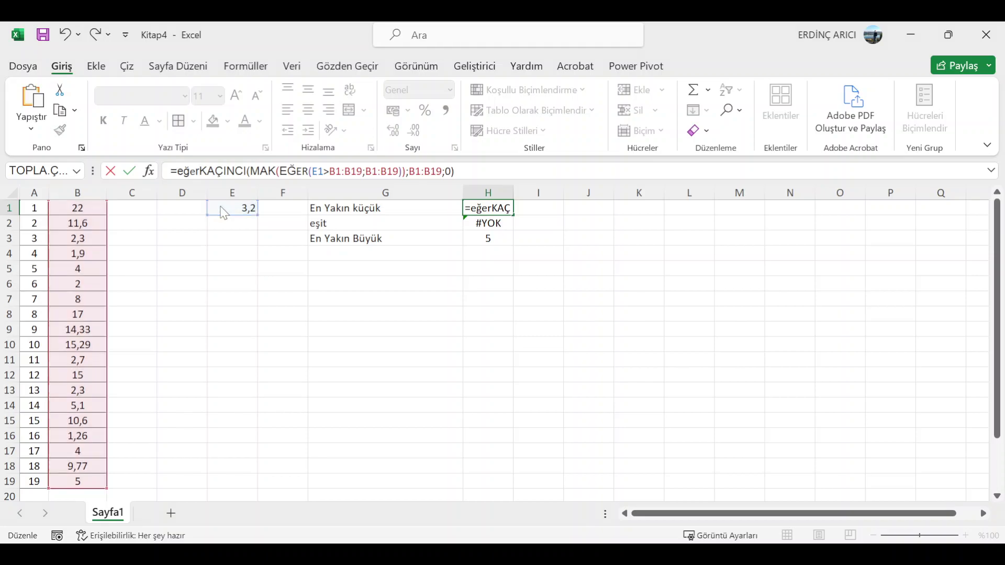
{"action": "type", "text": "h"}
{"action": "key", "text": "Tab"}
{"action": "left_click", "coordinate": [533, 172]}
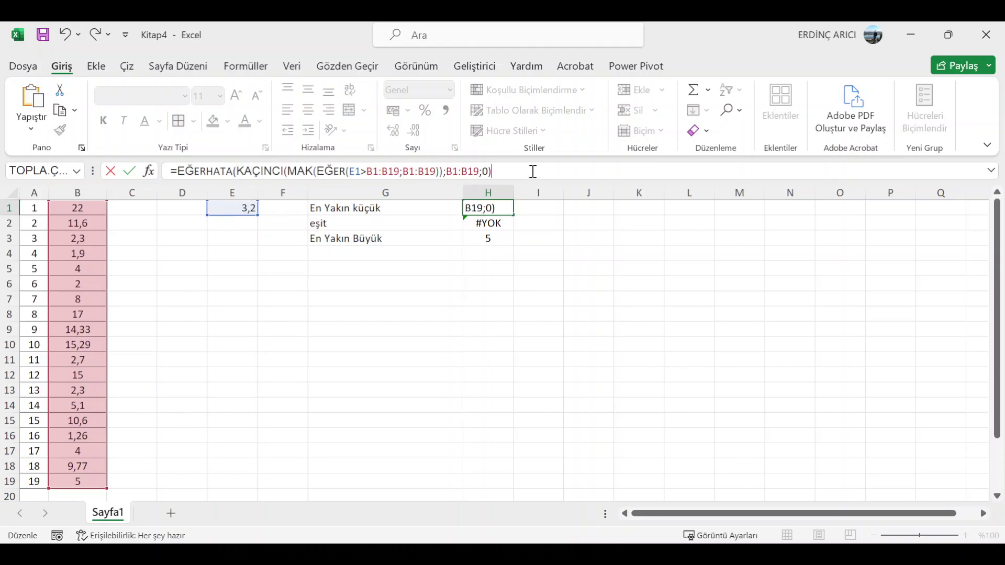
{"action": "type", "text": "\"\""}
{"action": "key", "text": "Return"}
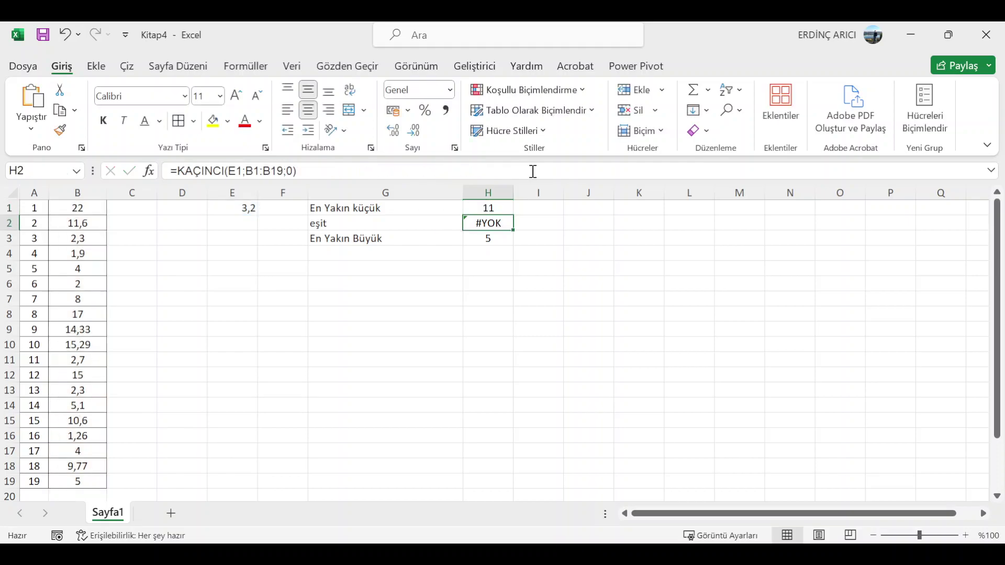
Step: Wrap H2's KAÇINCI formula in EĞERHATA so it shows blank instead of #YOK
{"action": "left_click", "coordinate": [177, 171]}
{"action": "type", "text": "eğ"}
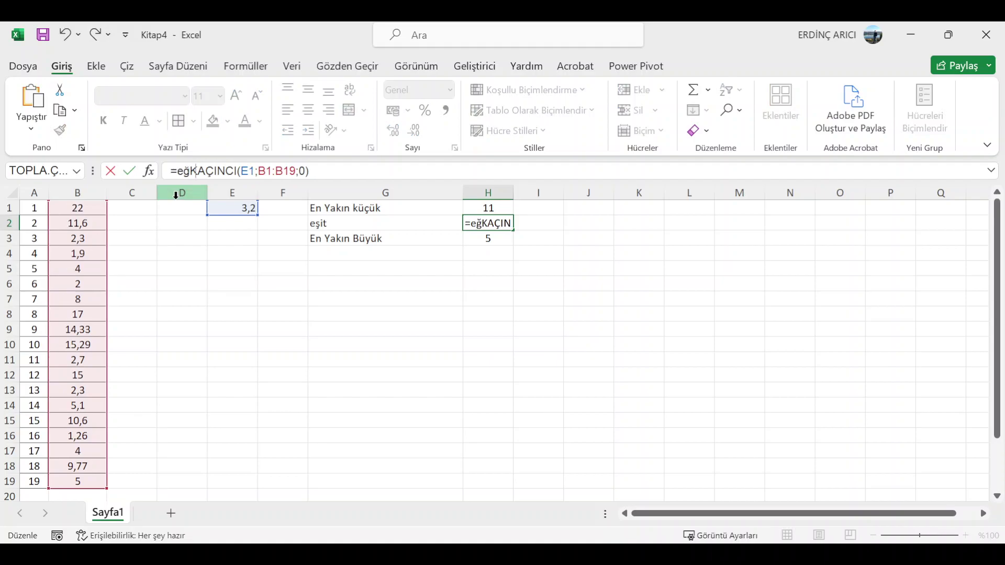
{"action": "type", "text": "er"}
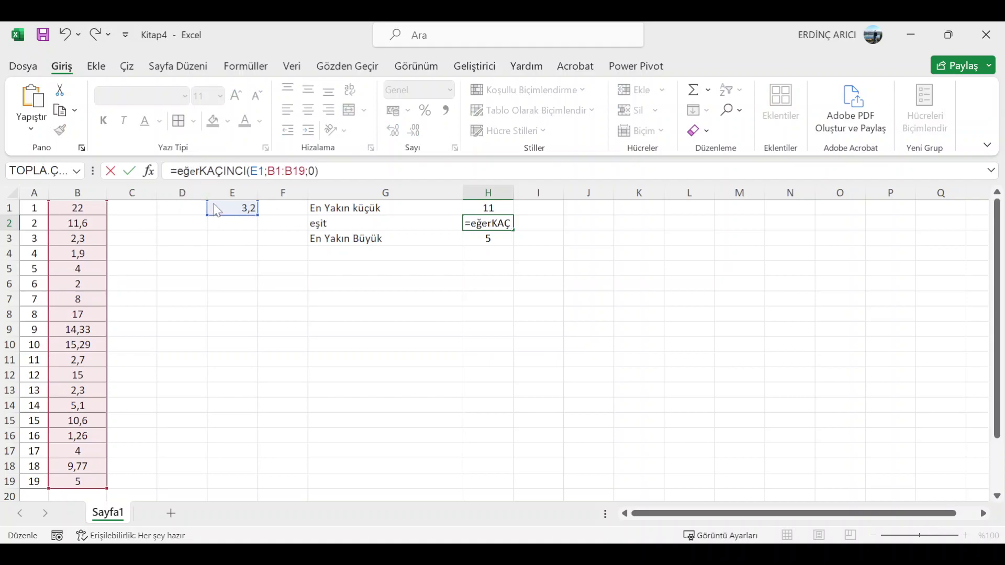
{"action": "key", "text": "Down"}
{"action": "key", "text": "Tab"}
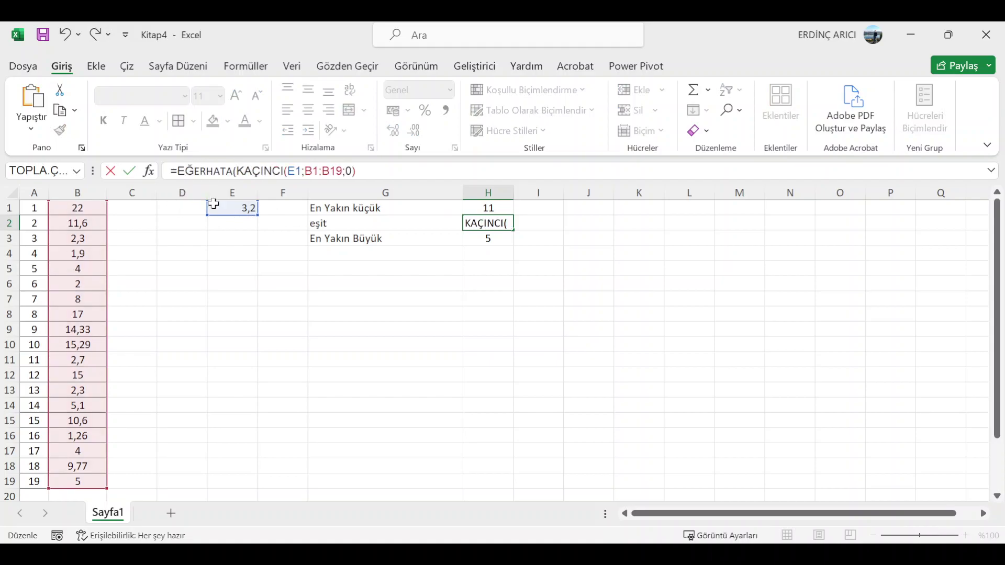
{"action": "left_click", "coordinate": [390, 170]}
{"action": "type", "text": ")"}
{"action": "key", "text": "Return"}
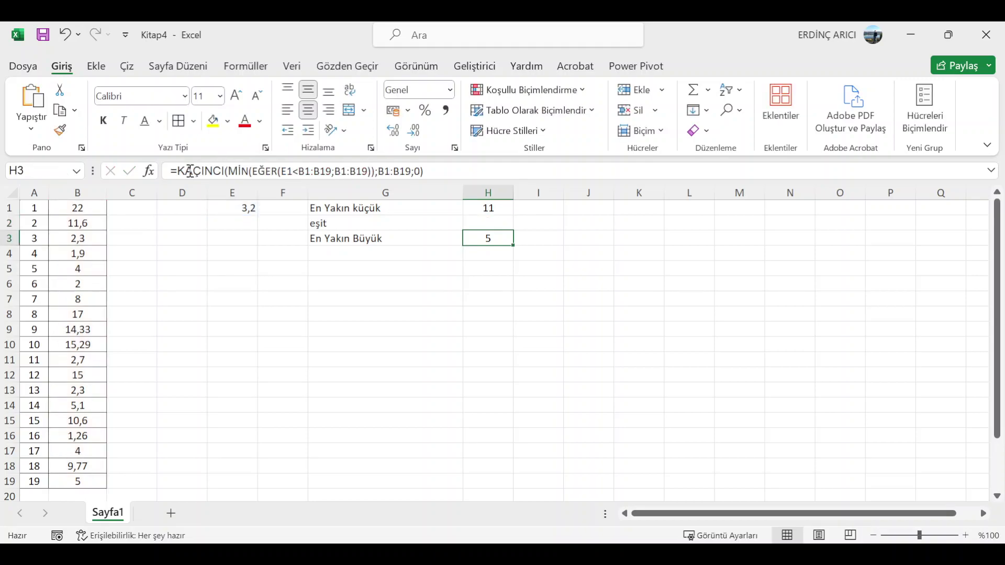
Step: Wrap H3's KAÇINCI formula in EĞERHATA with a "" fallback, still showing 5
{"action": "left_click", "coordinate": [176, 170]}
{"action": "left_click", "coordinate": [192, 193]}
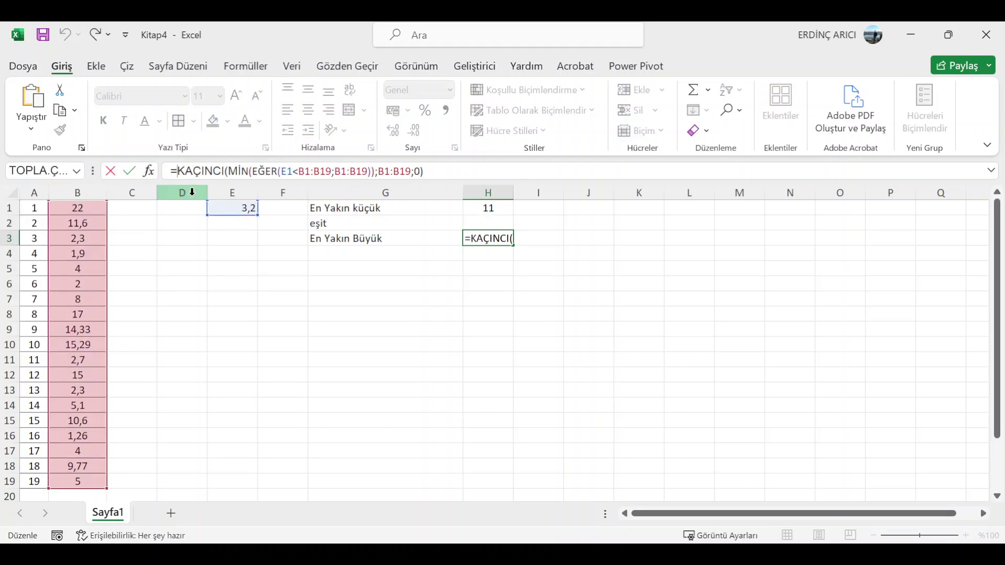
{"action": "type", "text": "eğe"}
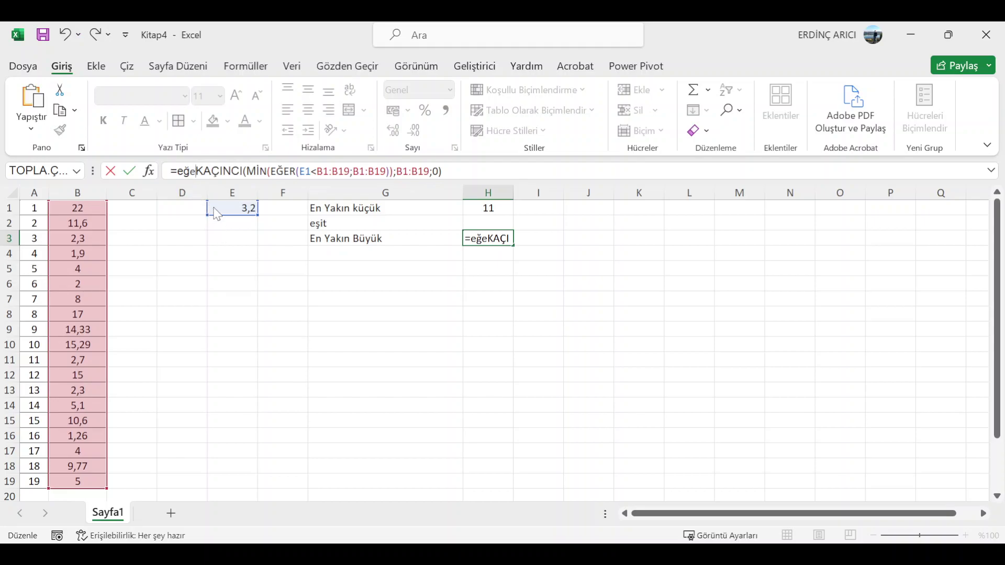
{"action": "key", "text": "Down"}
{"action": "key", "text": "Tab"}
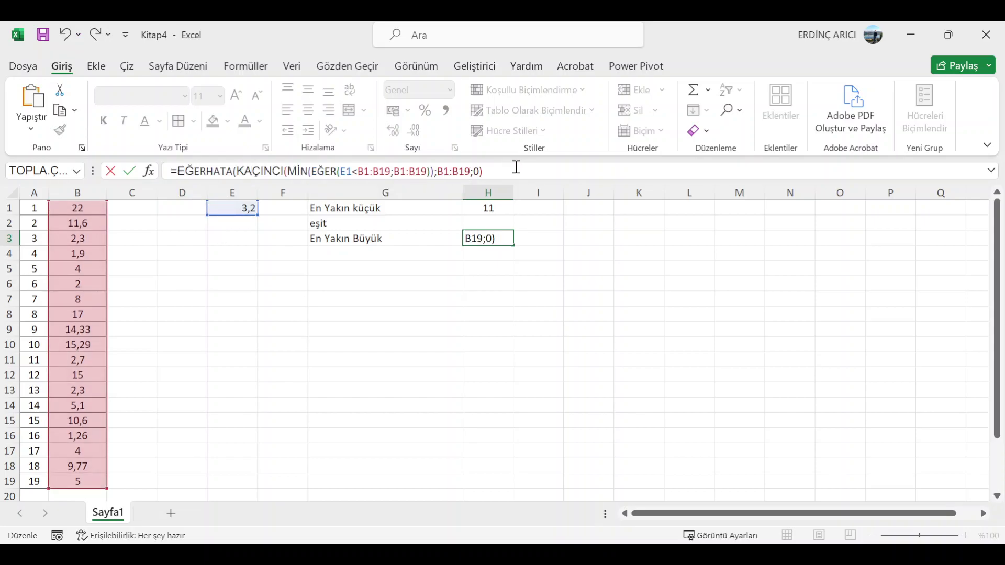
{"action": "type", "text": "\"\""}
{"action": "type", "text": ")"}
{"action": "key", "text": "Return"}
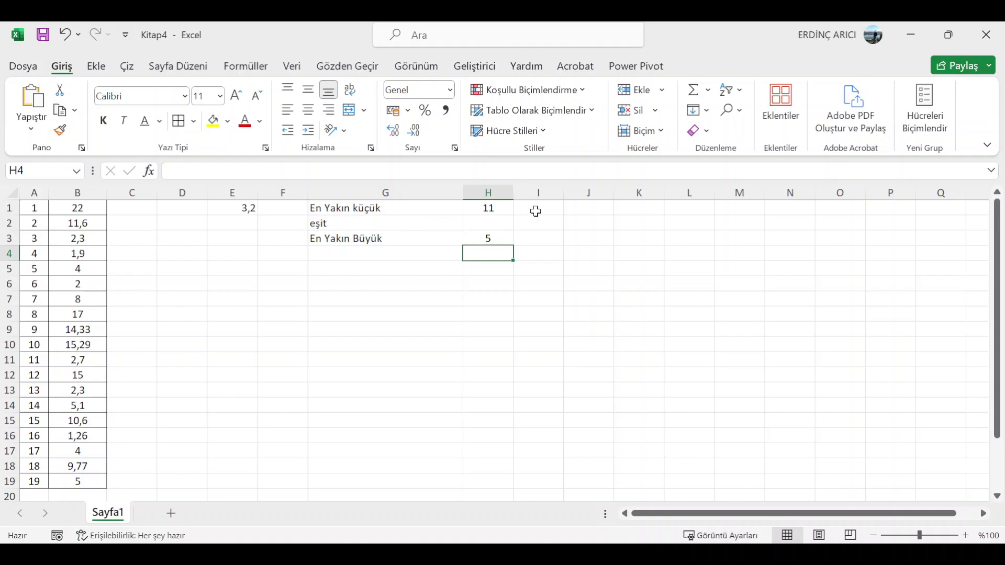
Step: Move the results block G1:I3 down two rows
{"action": "left_click", "coordinate": [541, 209]}
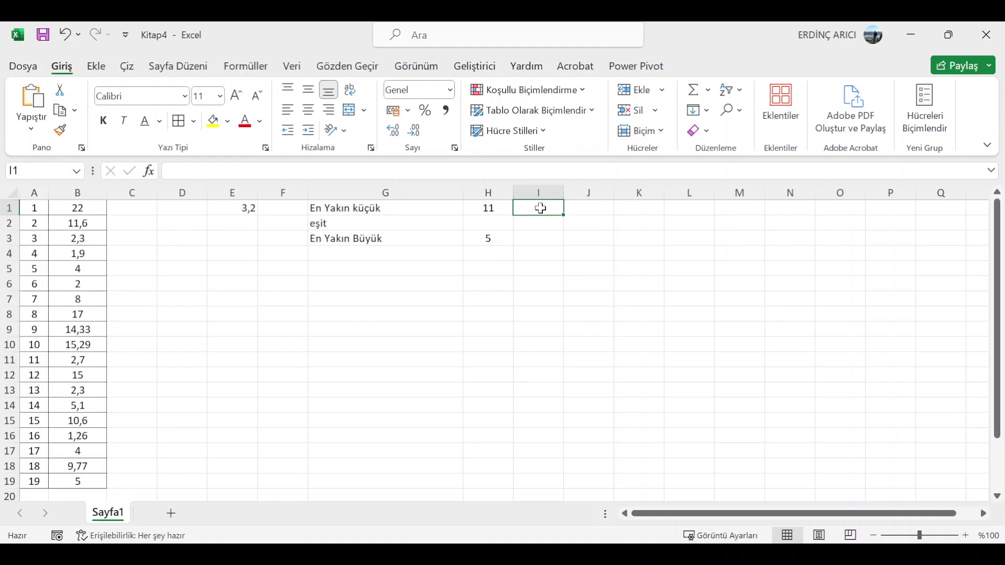
{"action": "mouse_move", "coordinate": [322, 207]}
{"action": "left_mouse_down"}
{"action": "mouse_move", "coordinate": [529, 213]}
{"action": "mouse_move", "coordinate": [539, 281]}
{"action": "left_mouse_up"}
{"action": "left_click", "coordinate": [637, 251]}
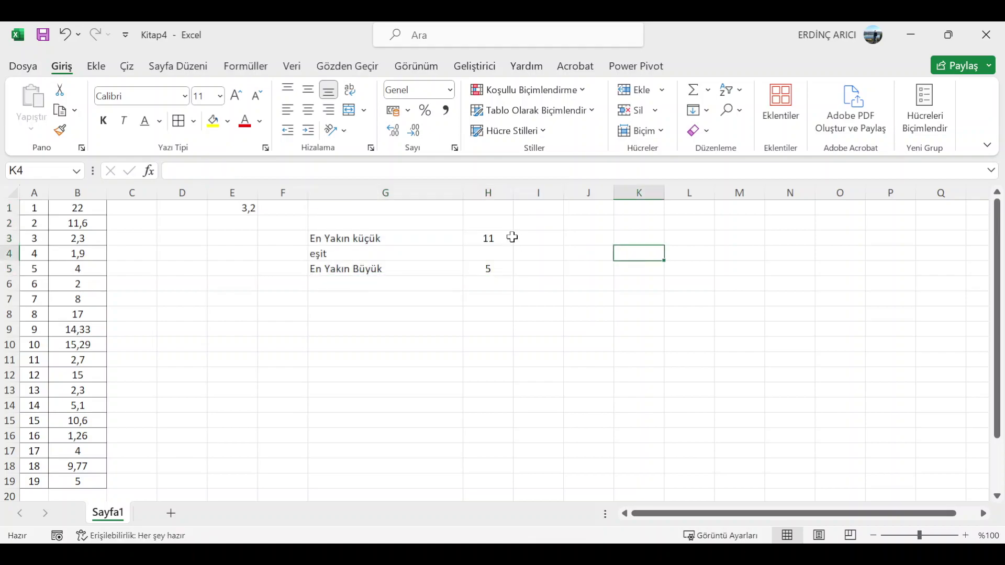
Step: Type the headings 'satır no' in H2 and 'değer' in I2
{"action": "left_click", "coordinate": [480, 223]}
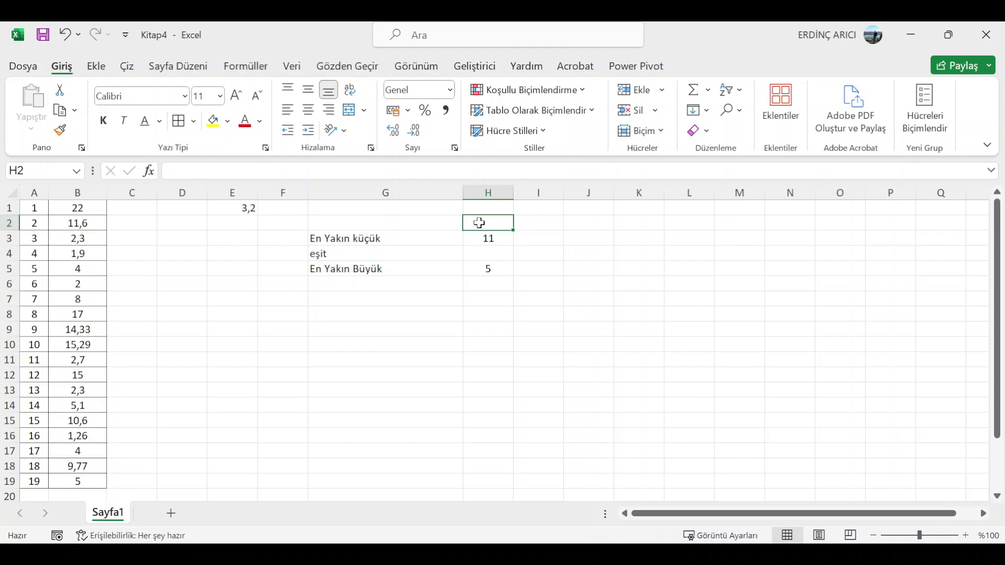
{"action": "type", "text": "satır"}
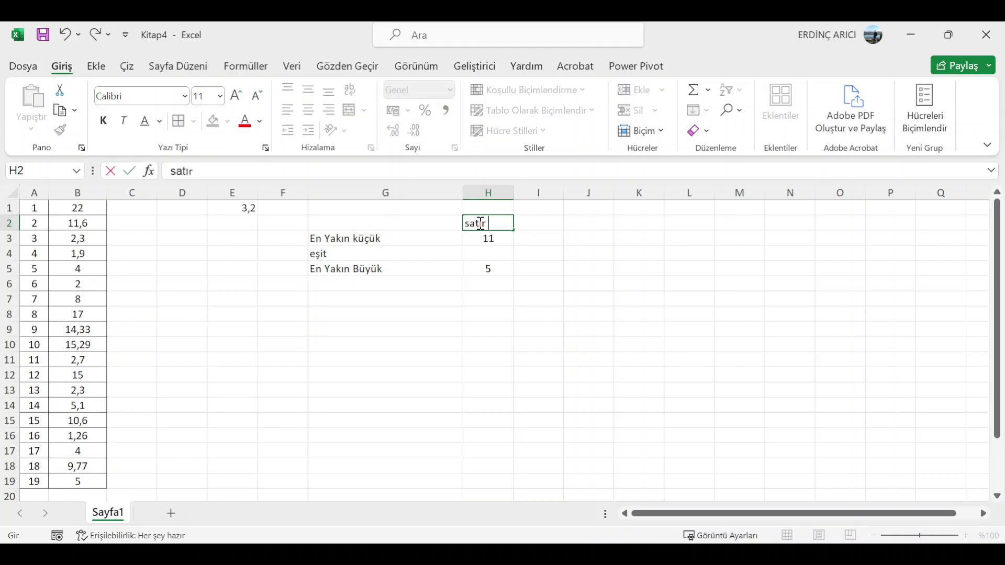
{"action": "type", "text": " no"}
{"action": "left_click", "coordinate": [556, 224]}
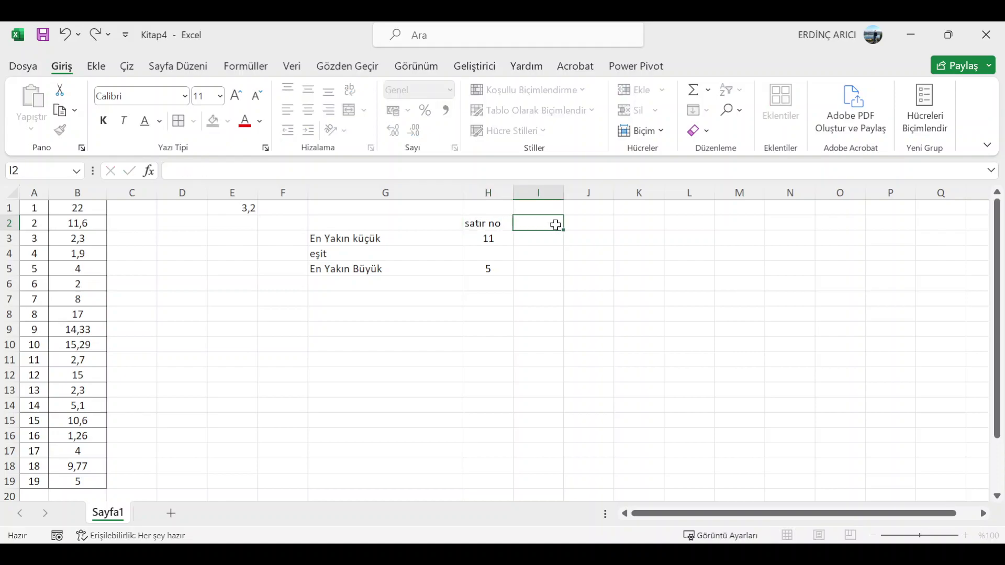
{"action": "type", "text": "değer"}
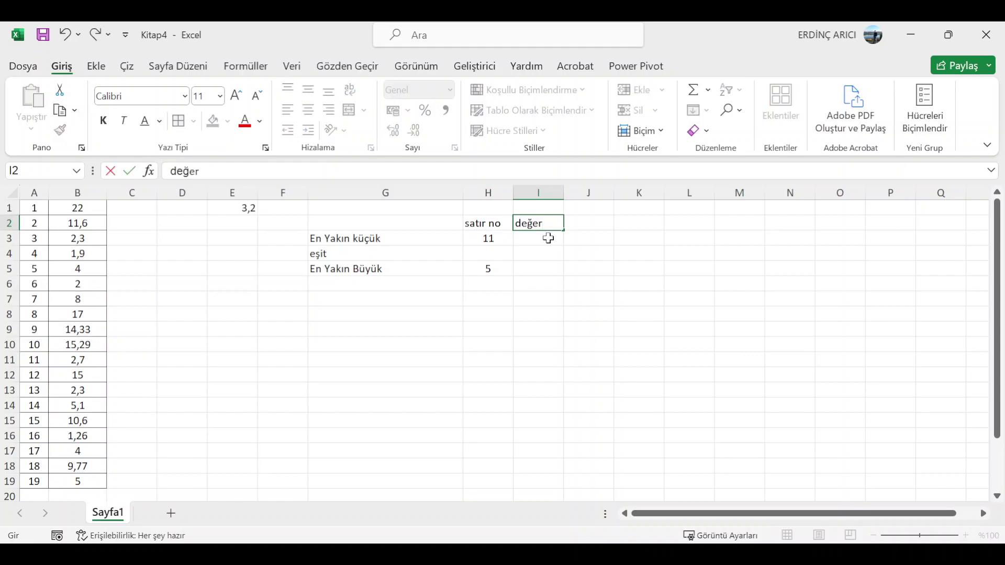
{"action": "left_click", "coordinate": [549, 238]}
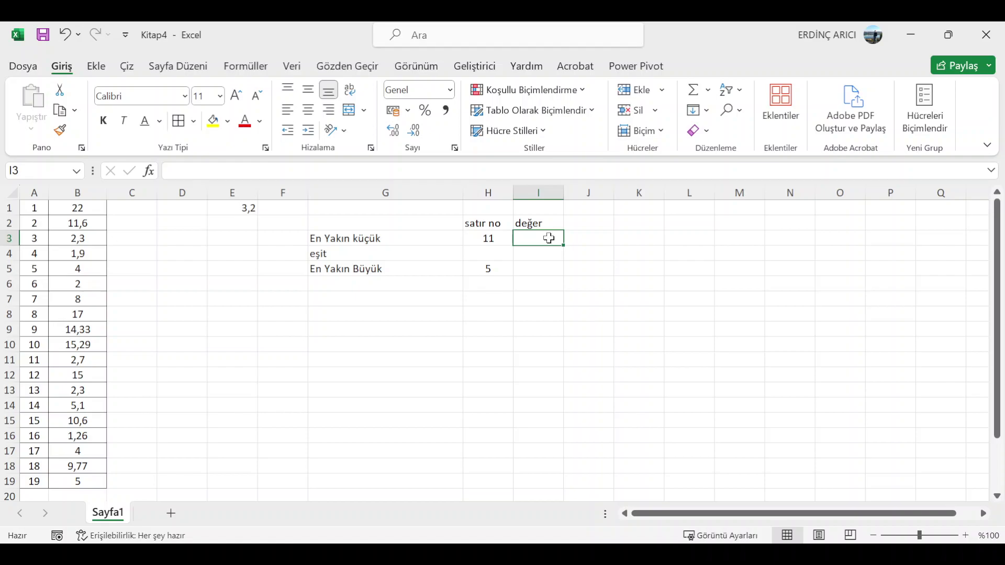
{"action": "type", "text": "=ins"}
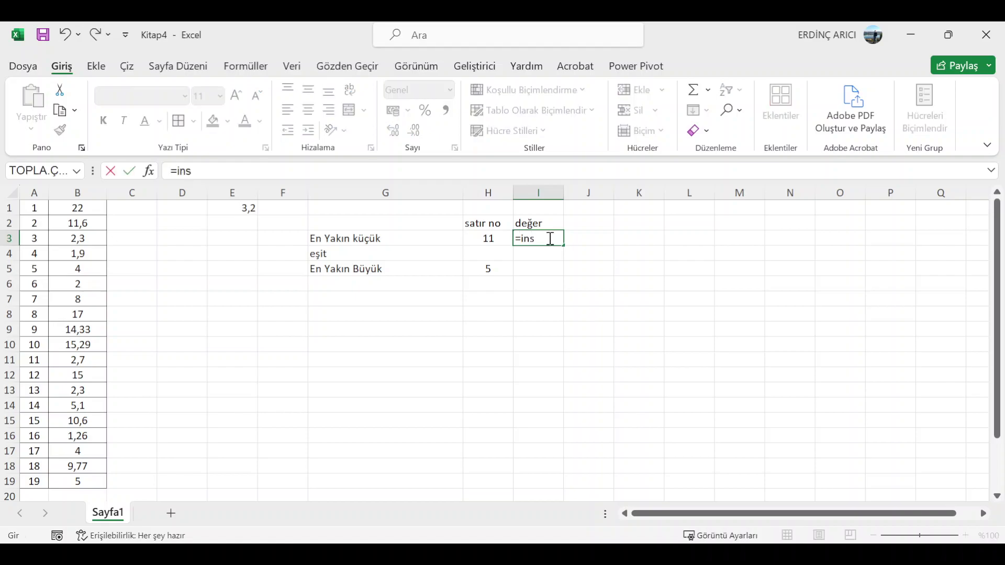
Step: Complete I3's formula as =İNDİS(B1:B19;H3;1), showing 2,7
{"action": "key", "text": "BackSpace"}
{"action": "key", "text": "Tab"}
{"action": "left_click", "coordinate": [88, 208]}
{"action": "left_click_drag", "start_coordinate": [88, 208], "coordinate": [79, 481]}
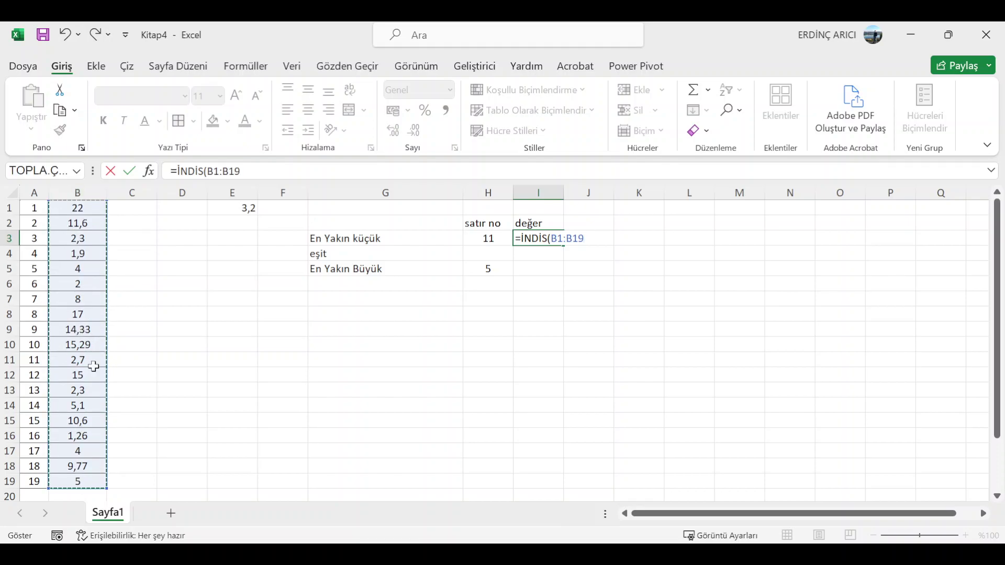
{"action": "type", "text": ";"}
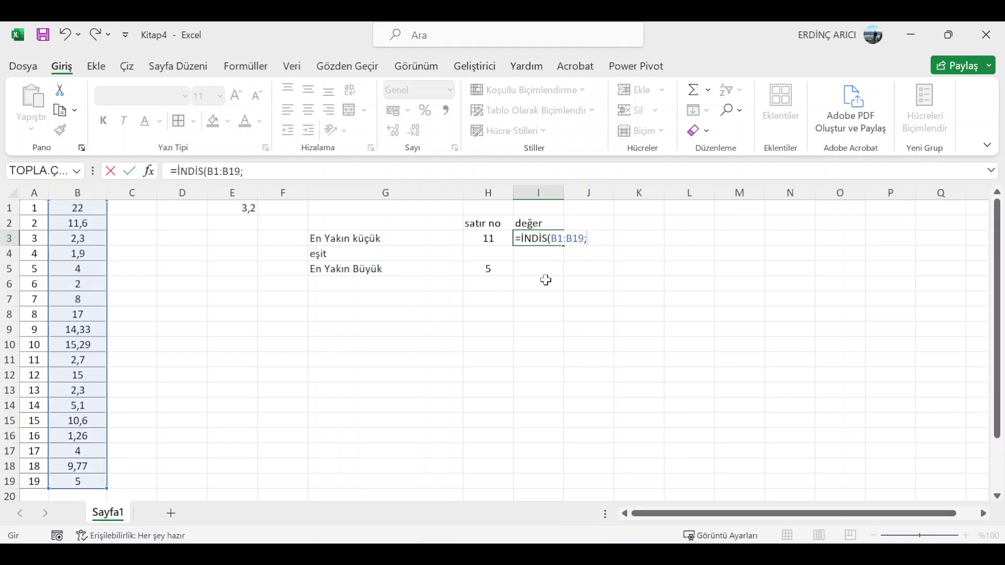
{"action": "left_click", "coordinate": [494, 239]}
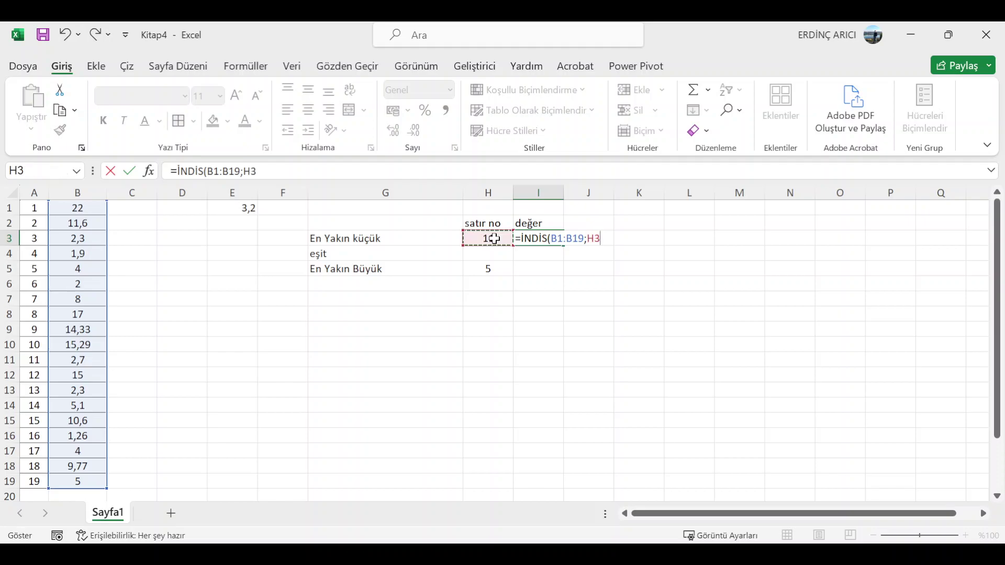
{"action": "type", "text": ";"}
{"action": "type", "text": "1)"}
{"action": "key", "text": "Return"}
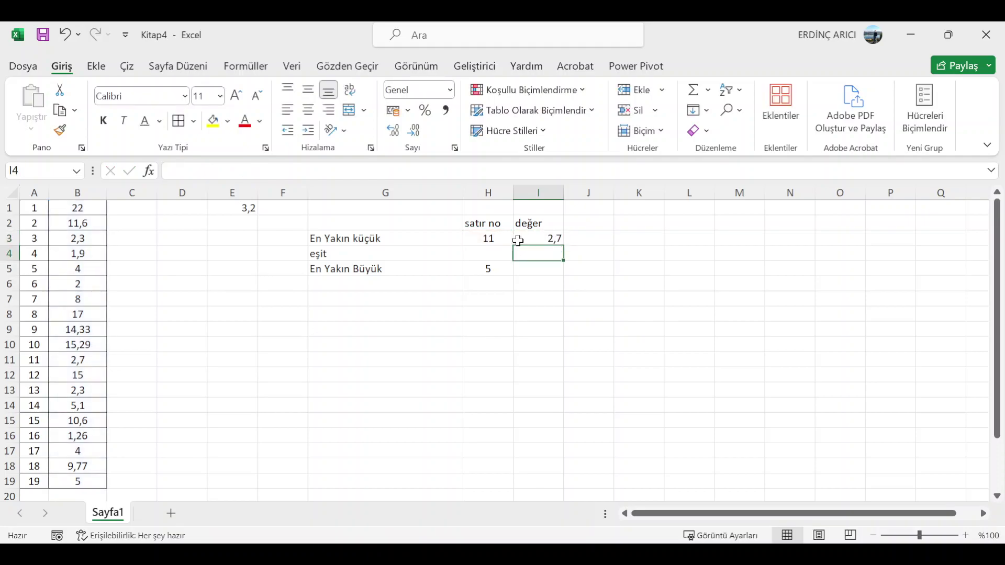
Step: Copy I3's formula into I5 and point its row reference to H5, showing 4
{"action": "left_click", "coordinate": [544, 238]}
{"action": "left_click_drag", "start_coordinate": [339, 172], "coordinate": [107, 179]}
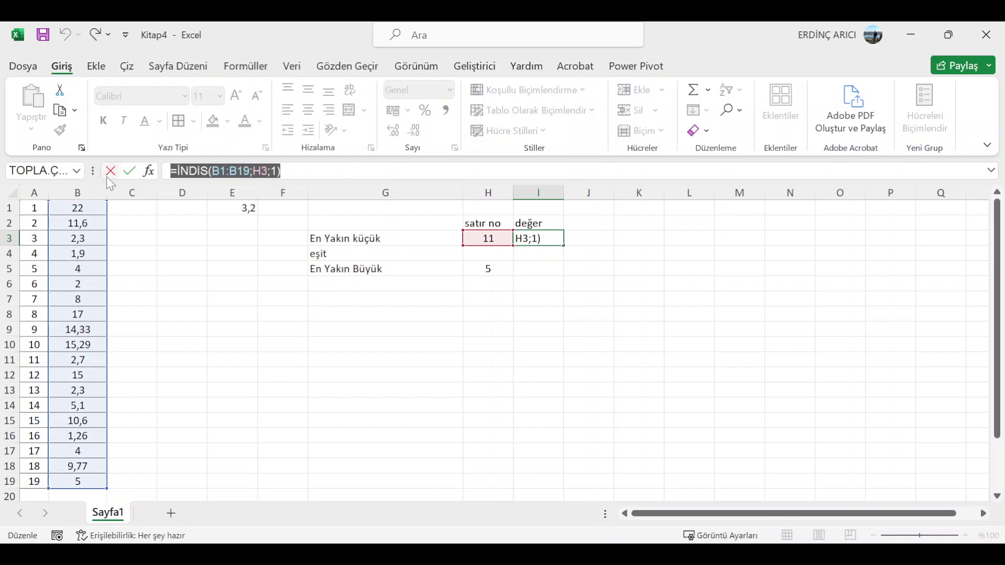
{"action": "key", "text": "ctrl+c"}
{"action": "key", "text": "Return"}
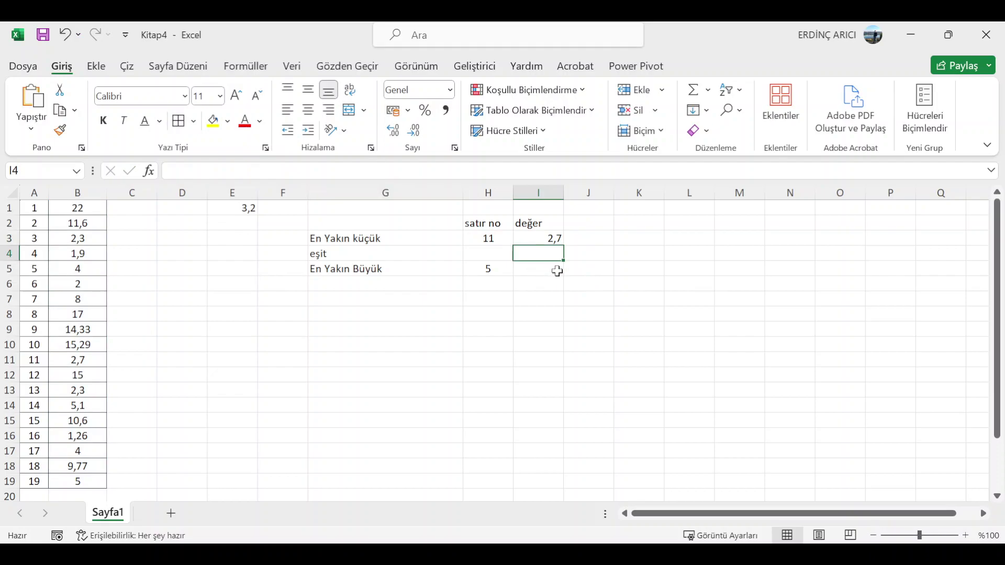
{"action": "left_click", "coordinate": [558, 271]}
{"action": "key", "text": "ctrl+v"}
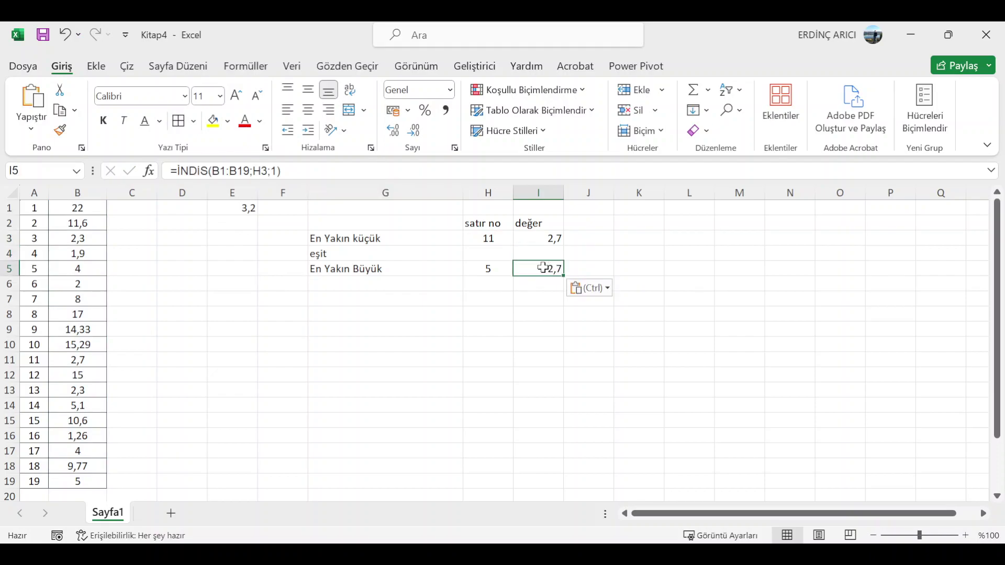
{"action": "left_click", "coordinate": [437, 168]}
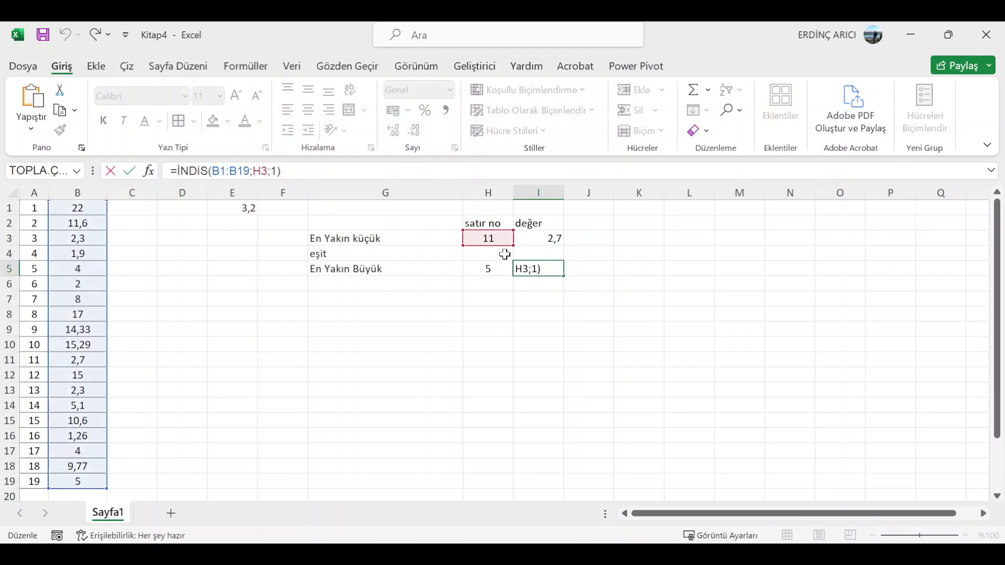
{"action": "left_click_drag", "start_coordinate": [502, 246], "coordinate": [498, 271]}
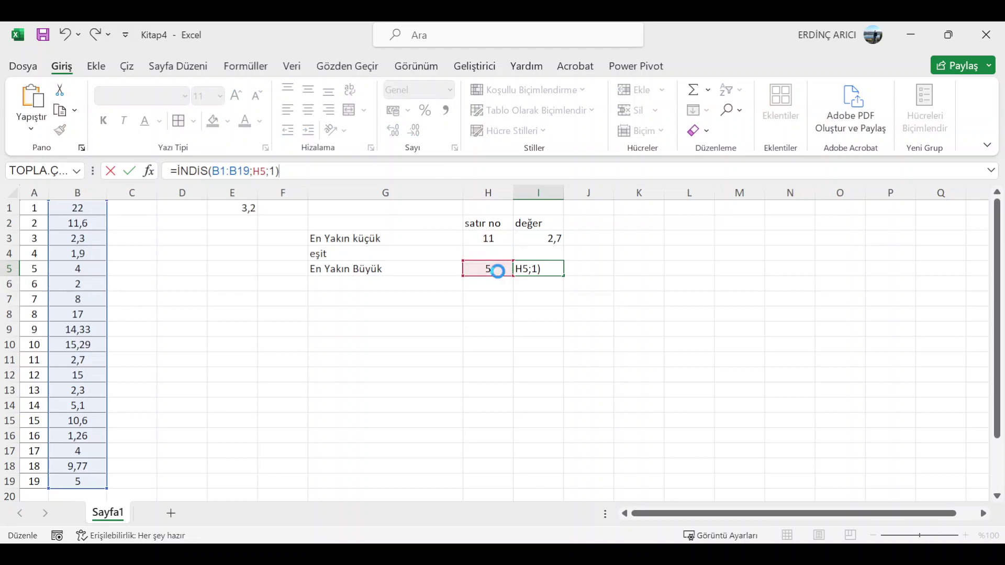
{"action": "key", "text": "Return"}
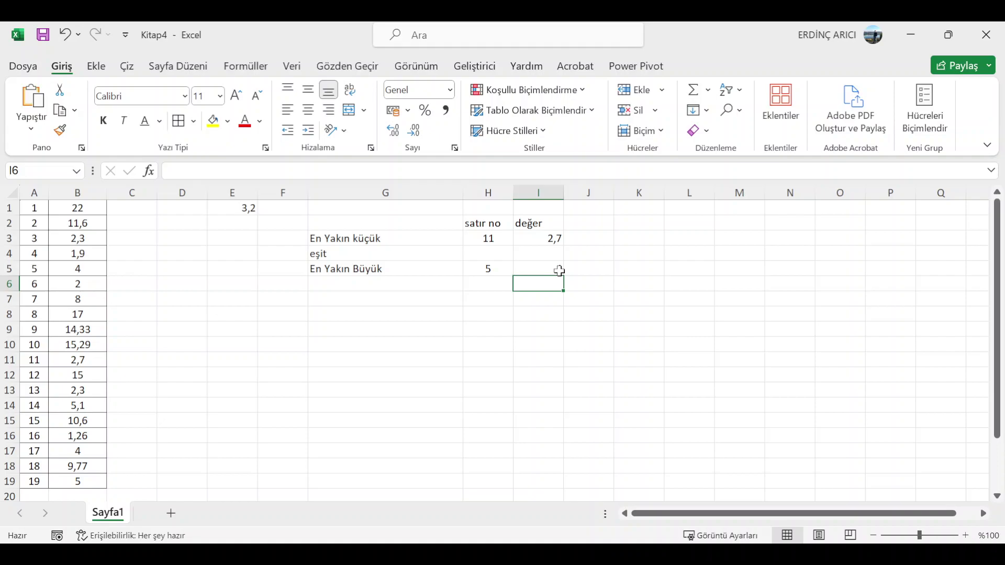
Step: Fill I3's İNDİS formula into I4 and shift its range from B2:B20 to B1:B19
{"action": "left_click", "coordinate": [489, 240]}
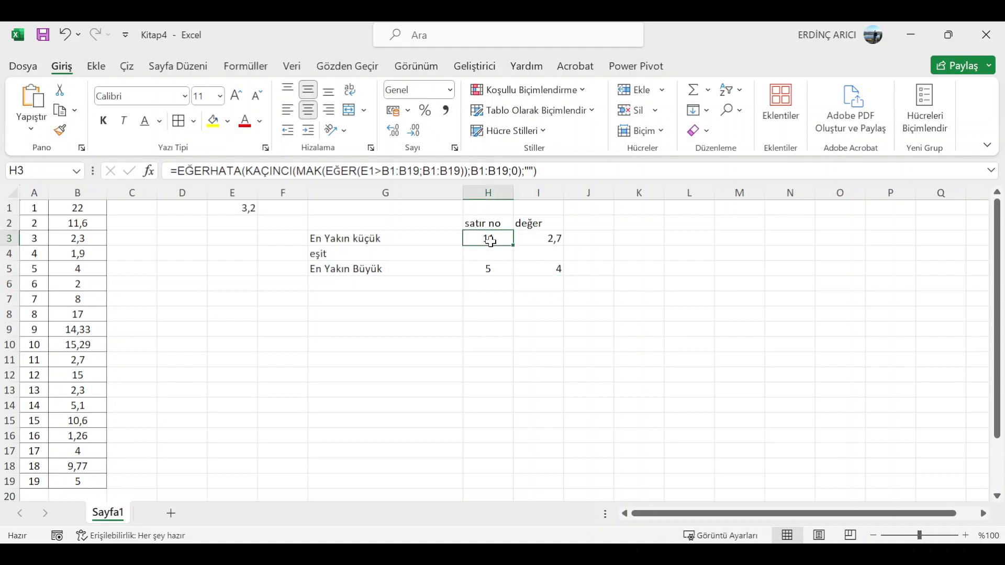
{"action": "left_click", "coordinate": [531, 238]}
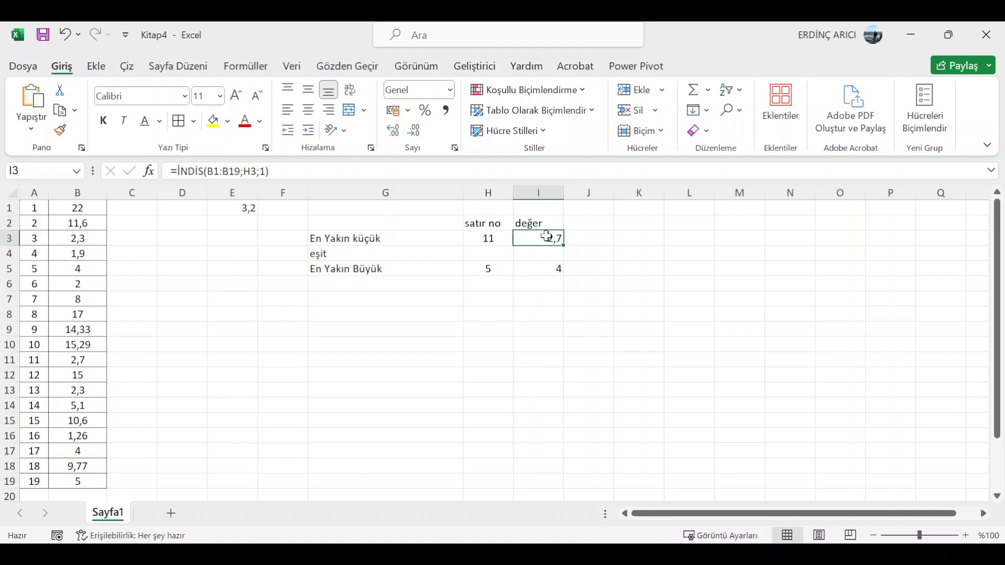
{"action": "left_click_drag", "start_coordinate": [565, 246], "coordinate": [546, 255]}
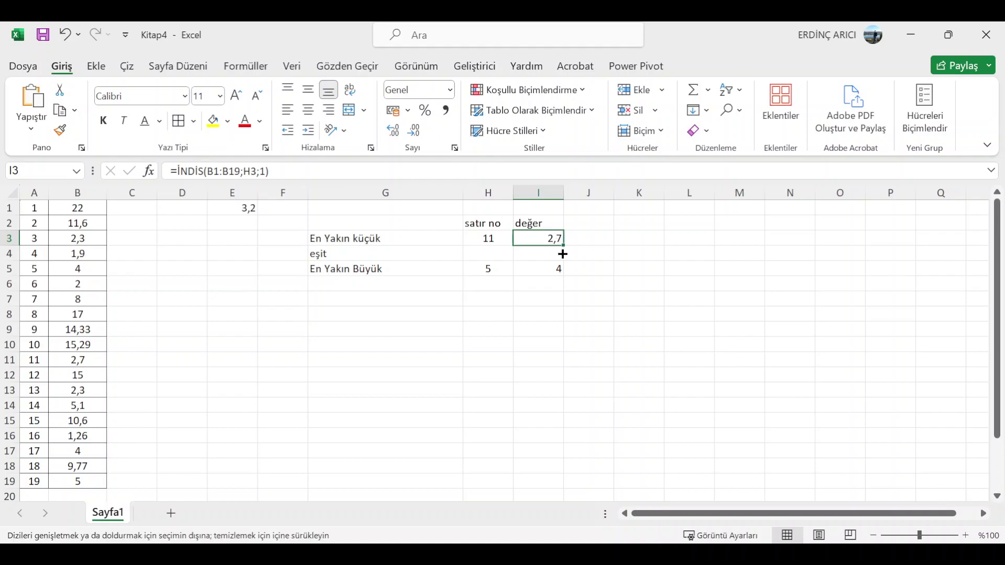
{"action": "left_click", "coordinate": [546, 256]}
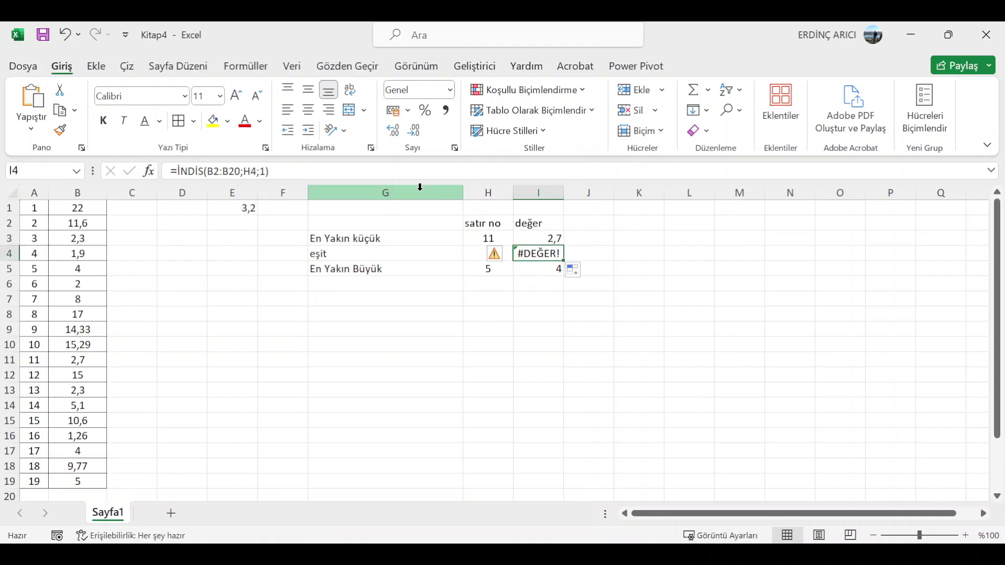
{"action": "left_click", "coordinate": [411, 171]}
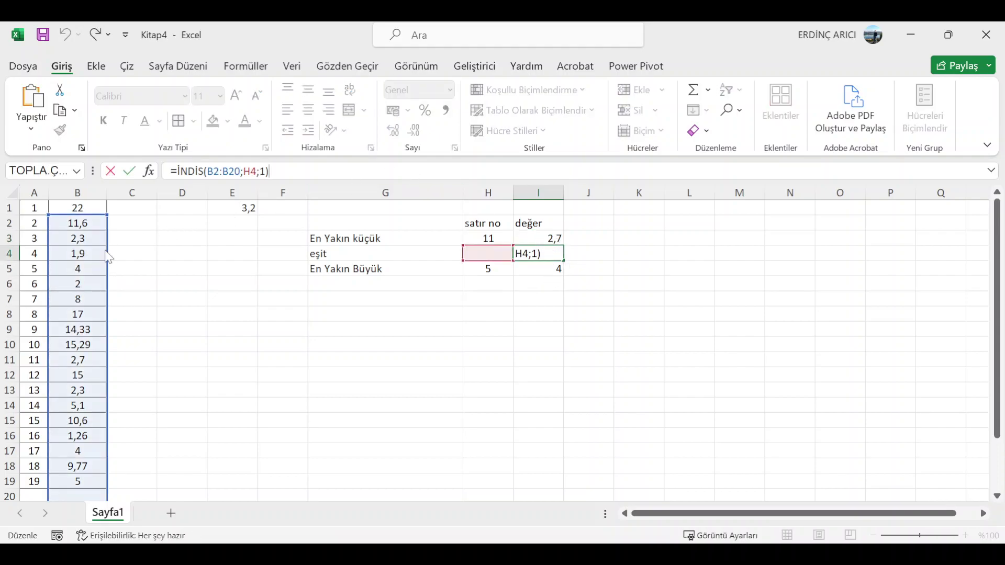
{"action": "left_click_drag", "start_coordinate": [106, 254], "coordinate": [106, 238]}
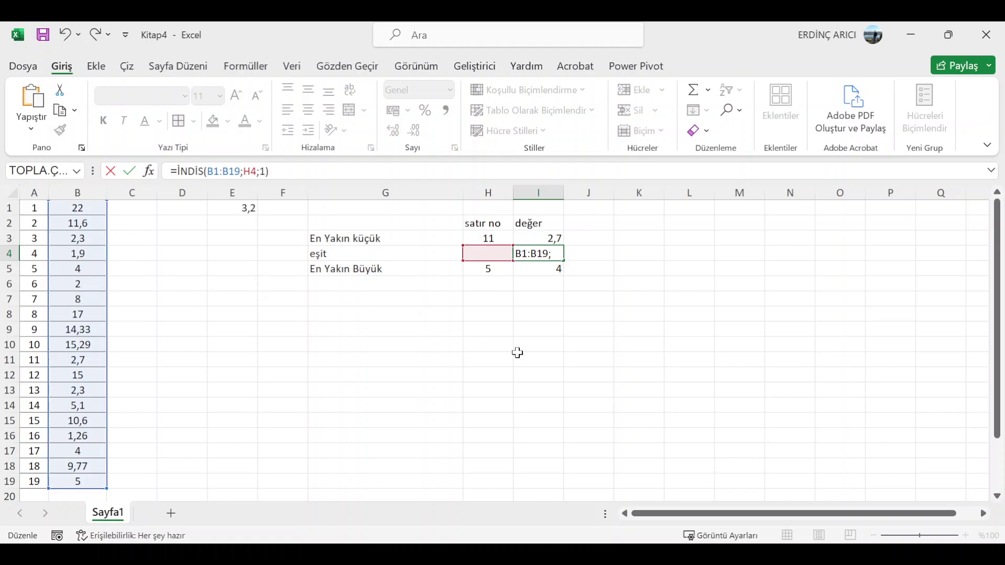
{"action": "key", "text": "Return"}
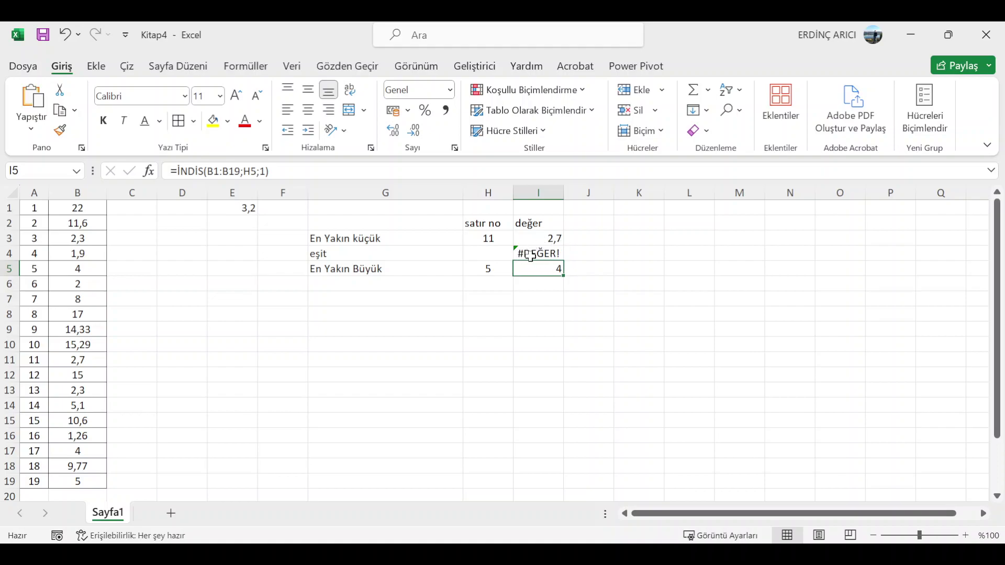
Step: Wrap I3 in EĞER(H3<>"";İNDİS(B1:B19;H3;1);"") to return blank when H3 is empty
{"action": "left_click", "coordinate": [529, 238]}
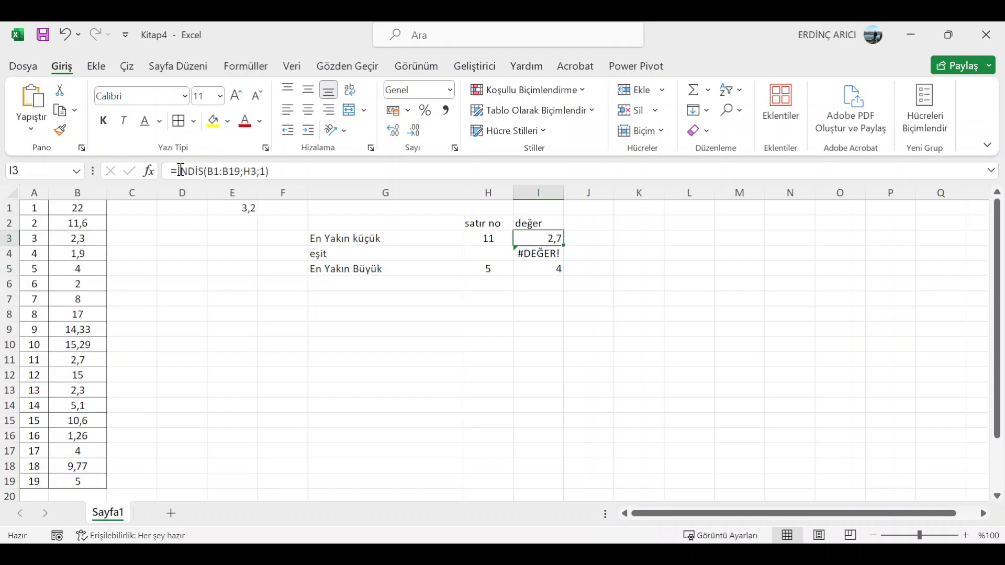
{"action": "left_click", "coordinate": [179, 170]}
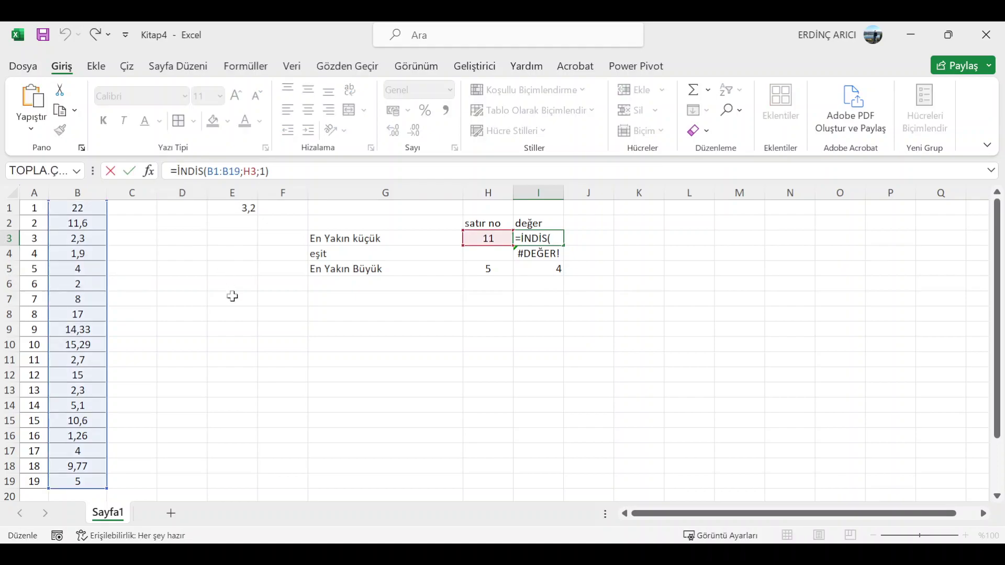
{"action": "type", "text": "eğer"}
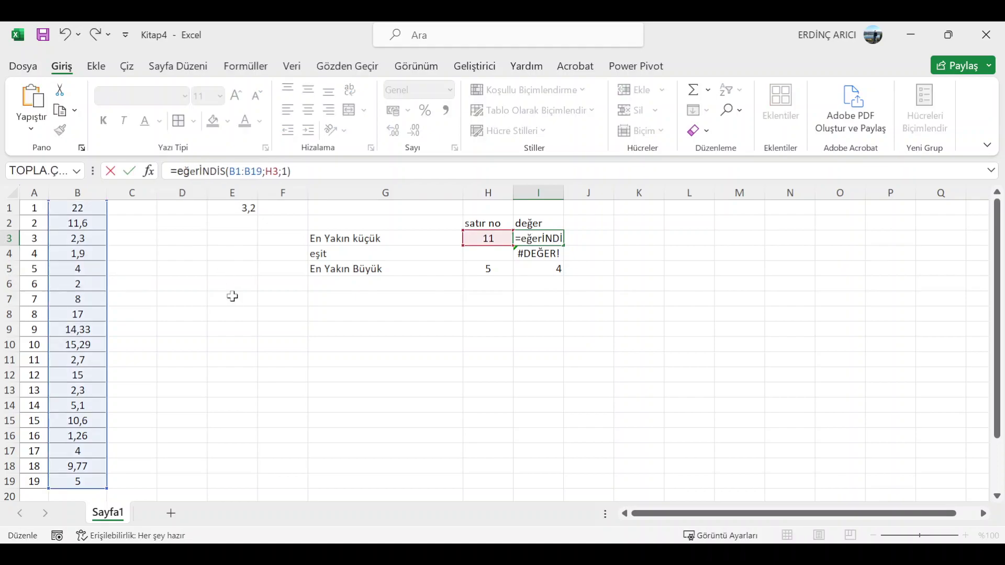
{"action": "type", "text": "("}
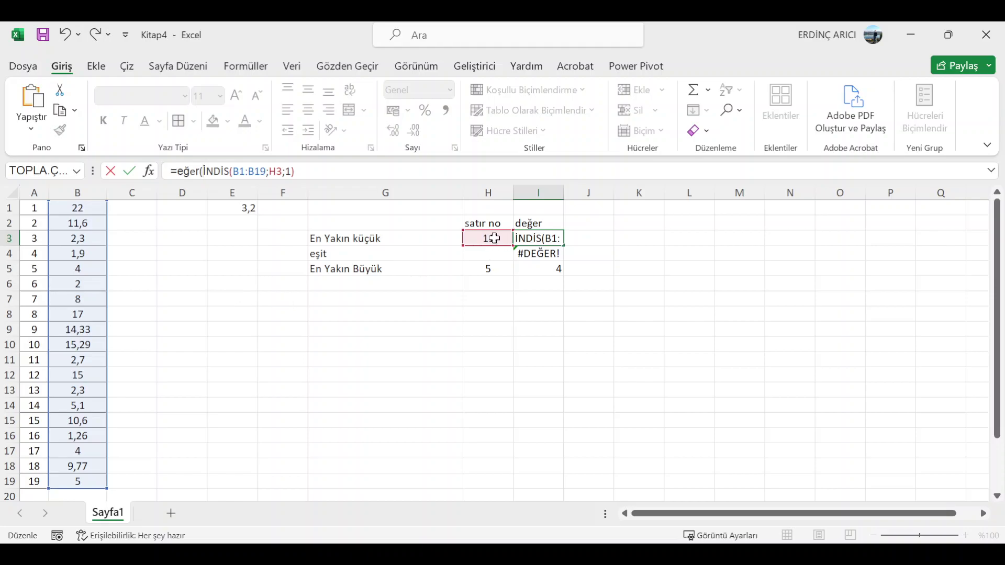
{"action": "left_click", "coordinate": [493, 238]}
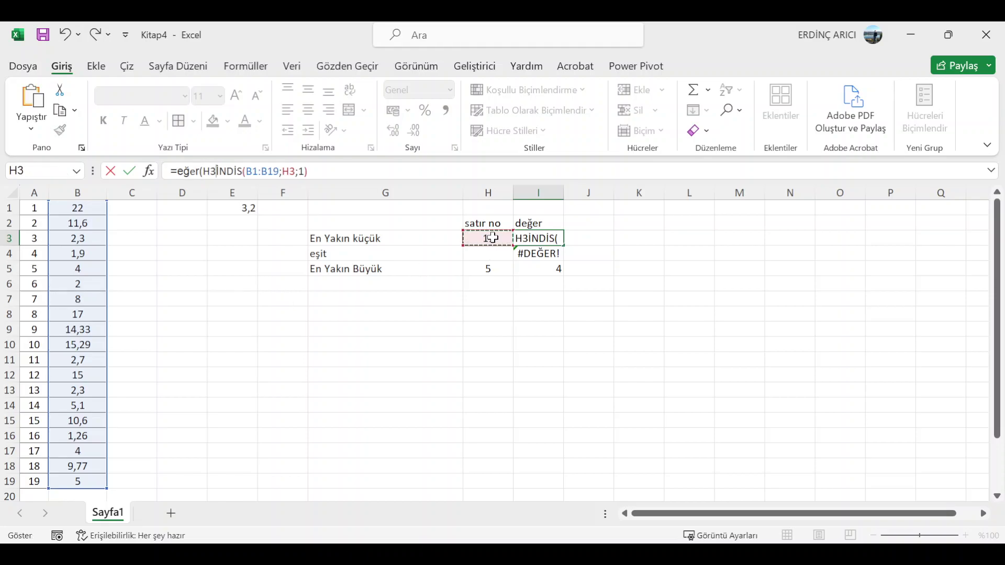
{"action": "type", "text": "<>\"\";"}
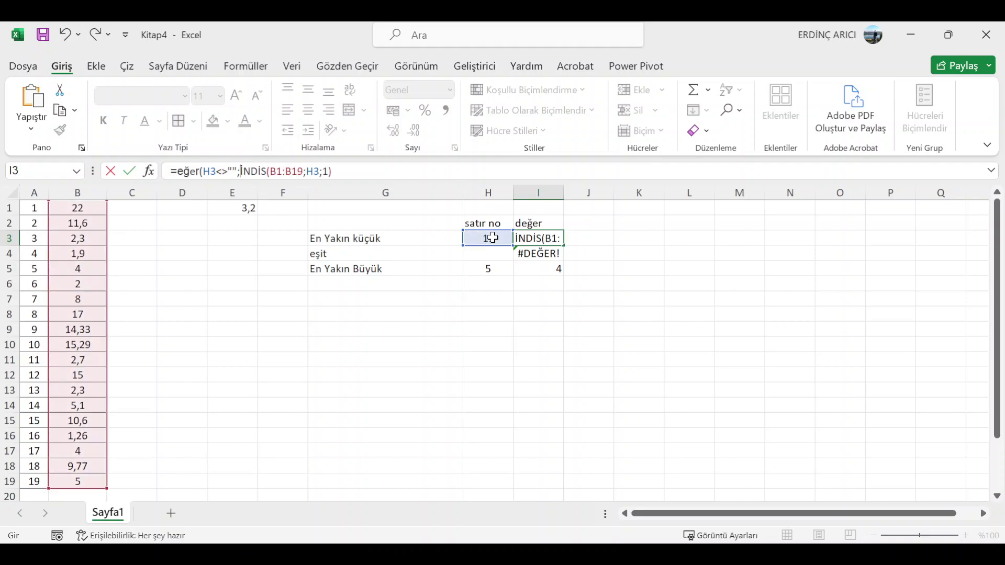
{"action": "left_click", "coordinate": [352, 168]}
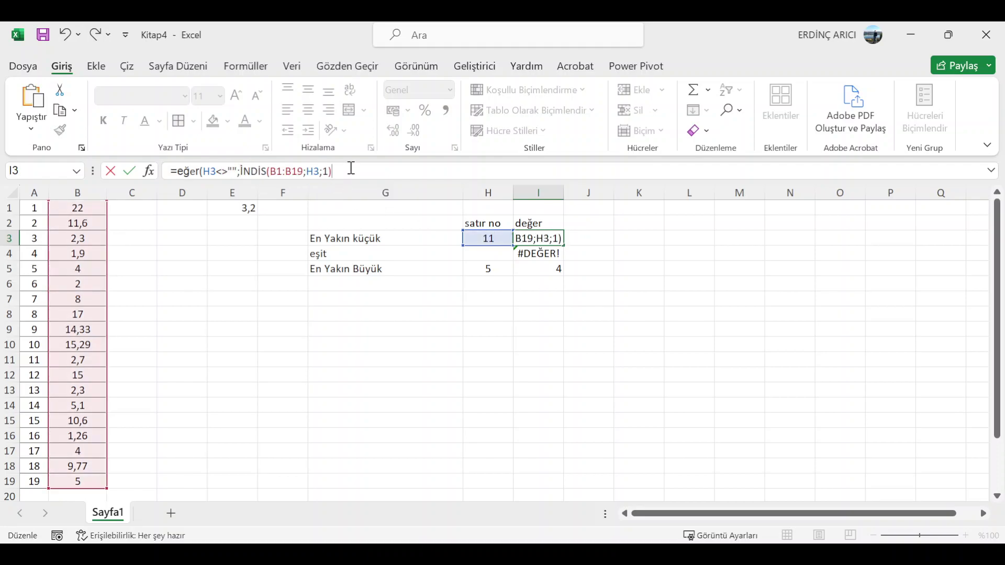
{"action": "type", "text": ";\"\""}
{"action": "type", "text": ")"}
{"action": "key", "text": "Return"}
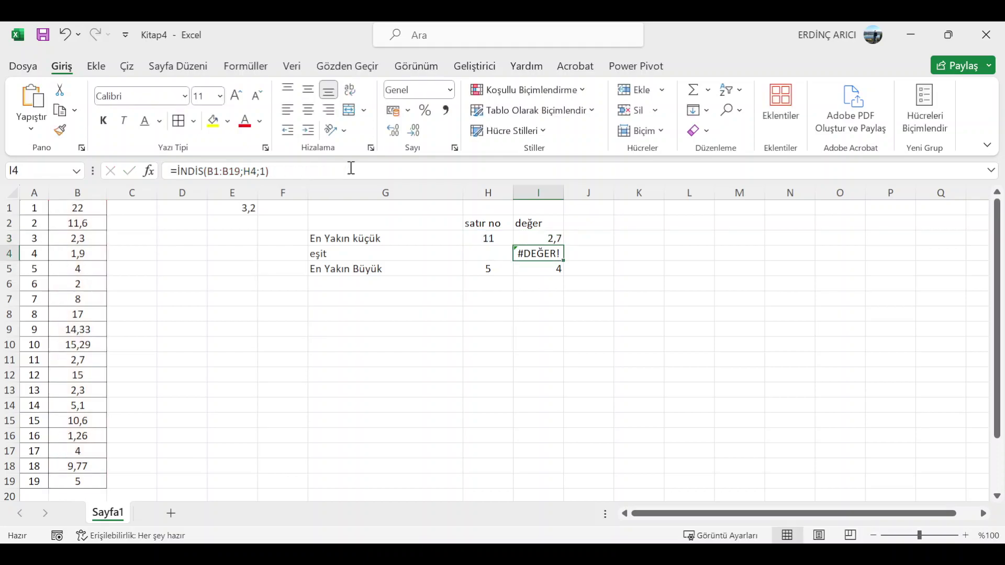
Step: Make I3's B1:B19 range absolute as $B$1:$B$19
{"action": "left_click", "coordinate": [544, 239]}
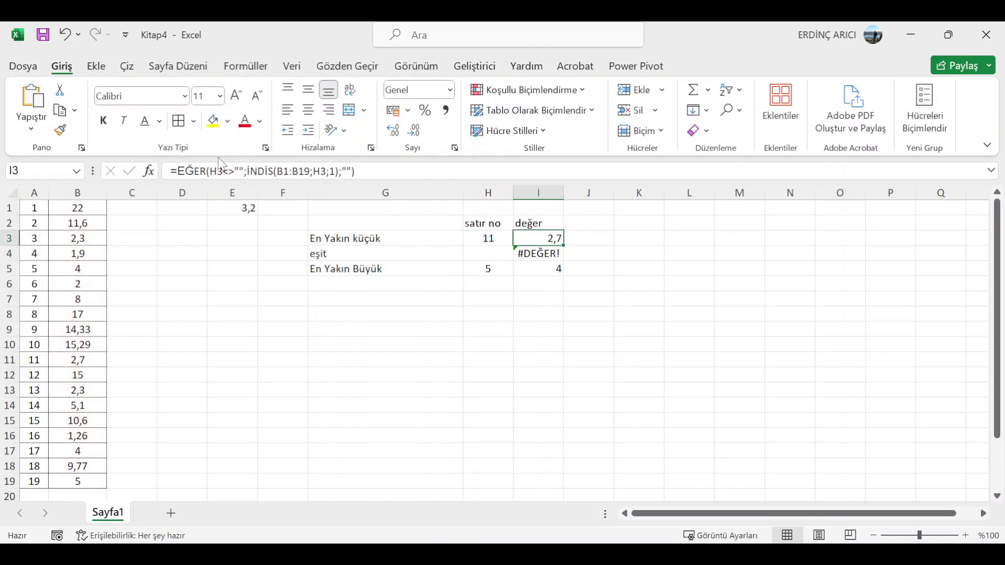
{"action": "left_click", "coordinate": [285, 170]}
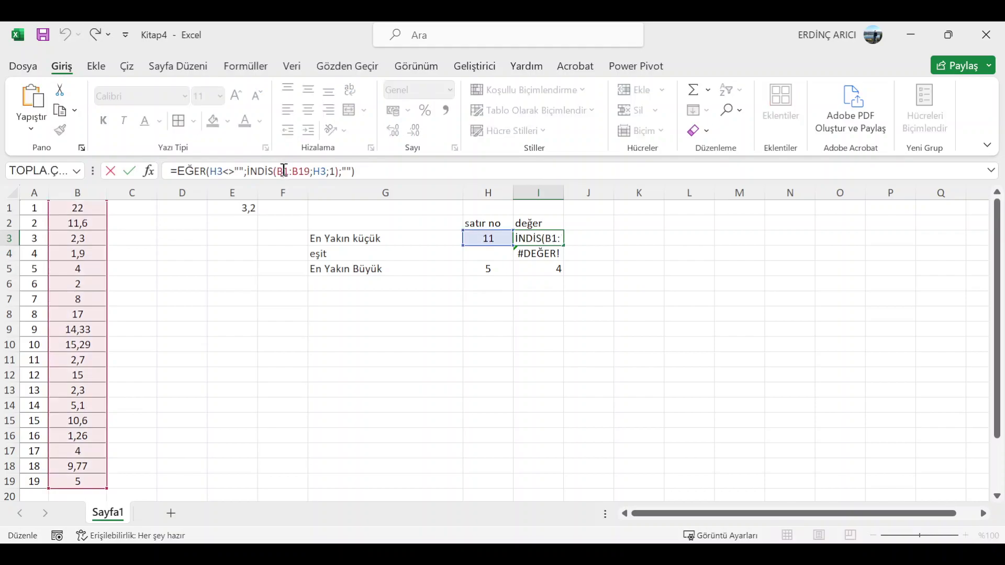
{"action": "left_click_drag", "start_coordinate": [276, 171], "coordinate": [311, 171]}
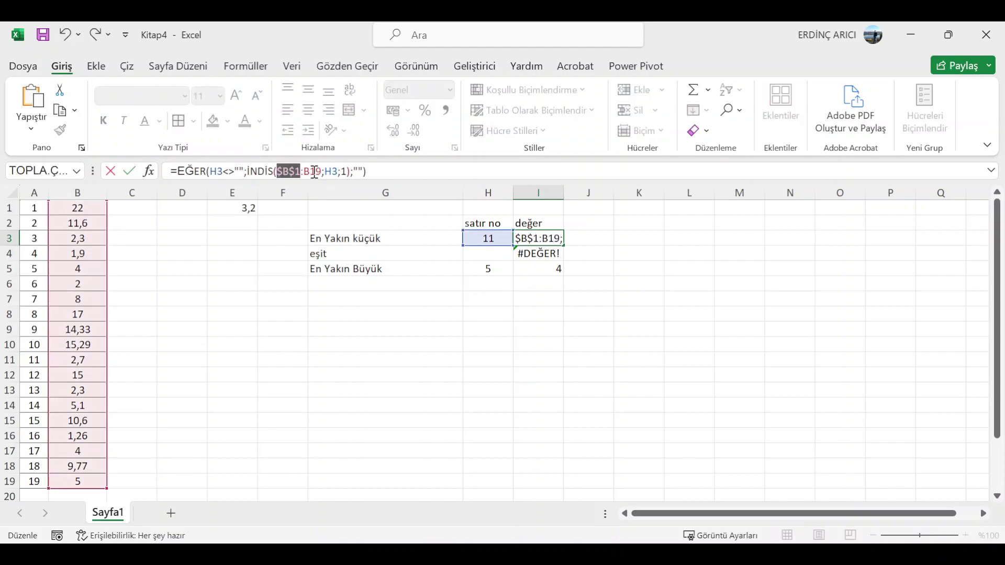
{"action": "key", "text": "F4"}
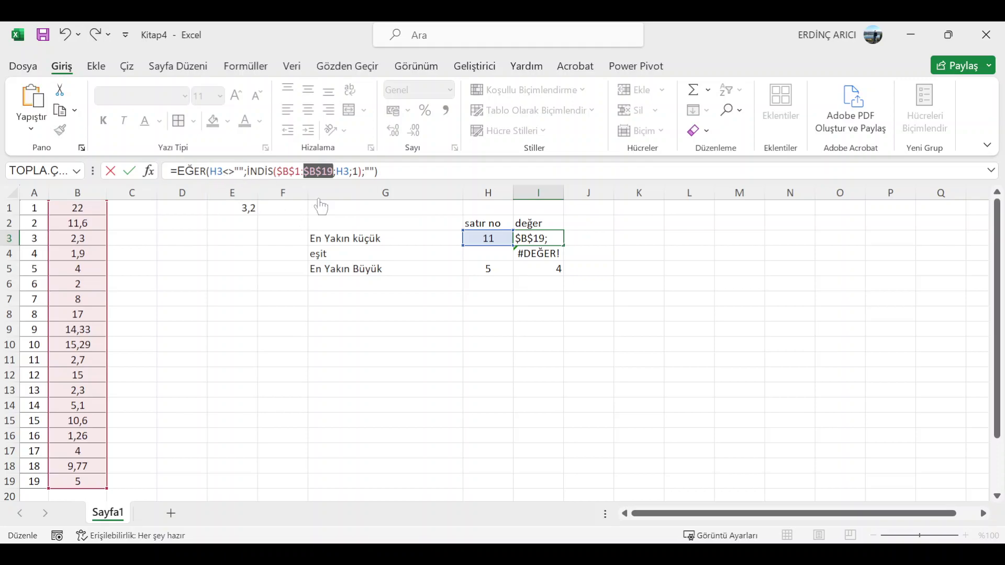
{"action": "key", "text": "Return"}
Step: Fill the I3 formula down to I5, leaving I4 blank instead of #DEĞER!
{"action": "left_click", "coordinate": [548, 239]}
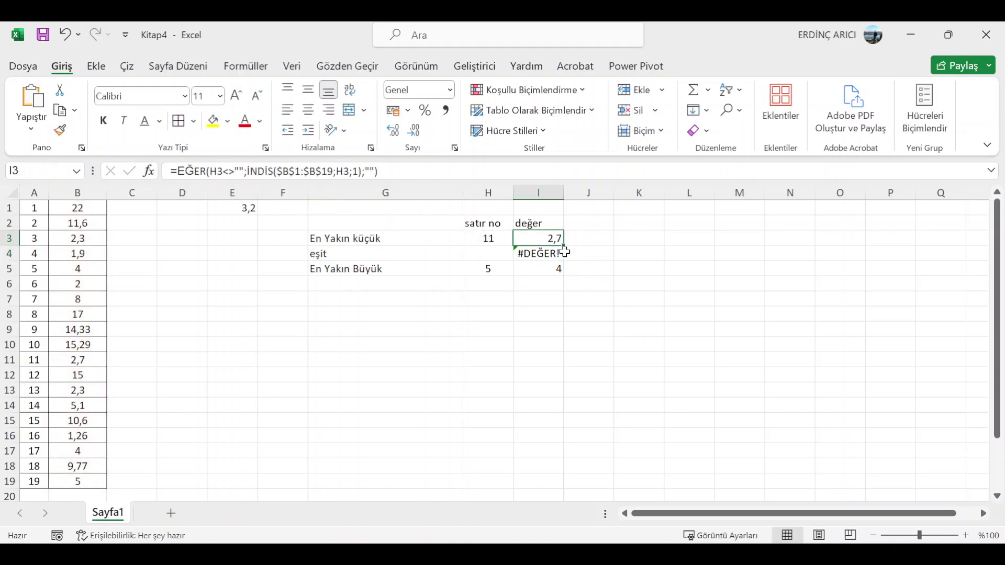
{"action": "left_click_drag", "start_coordinate": [565, 246], "coordinate": [563, 272]}
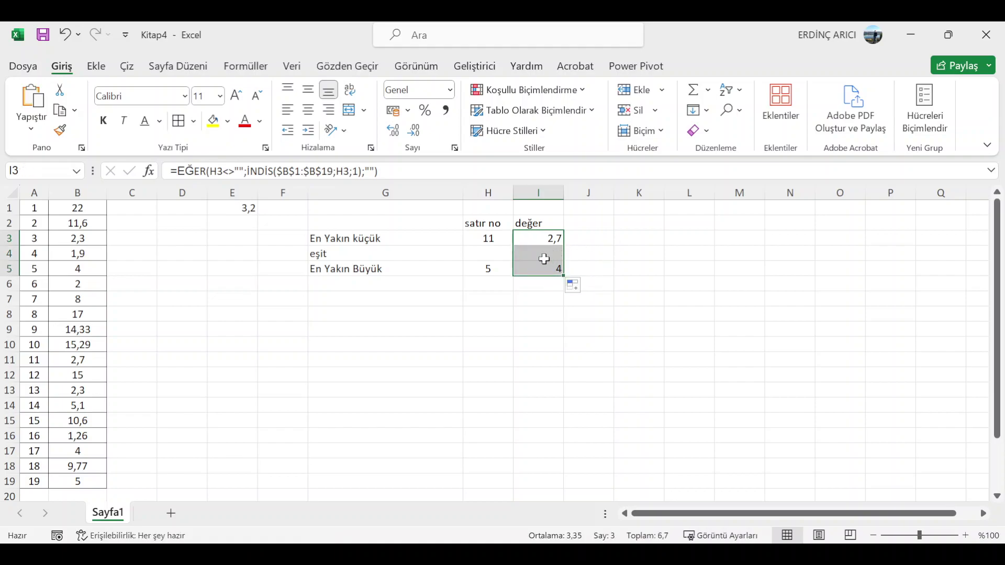
{"action": "left_click", "coordinate": [544, 259]}
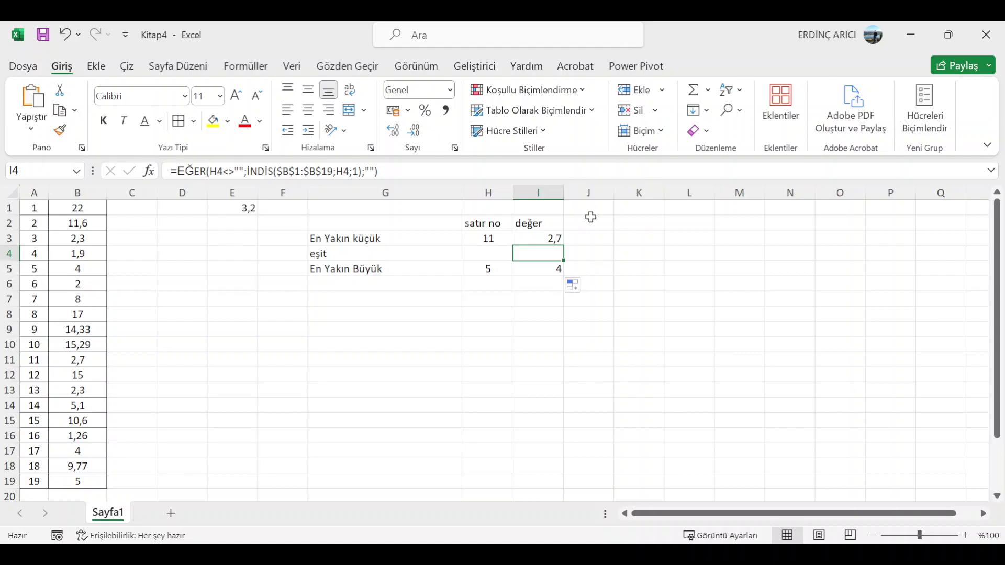
{"action": "left_click", "coordinate": [604, 222]}
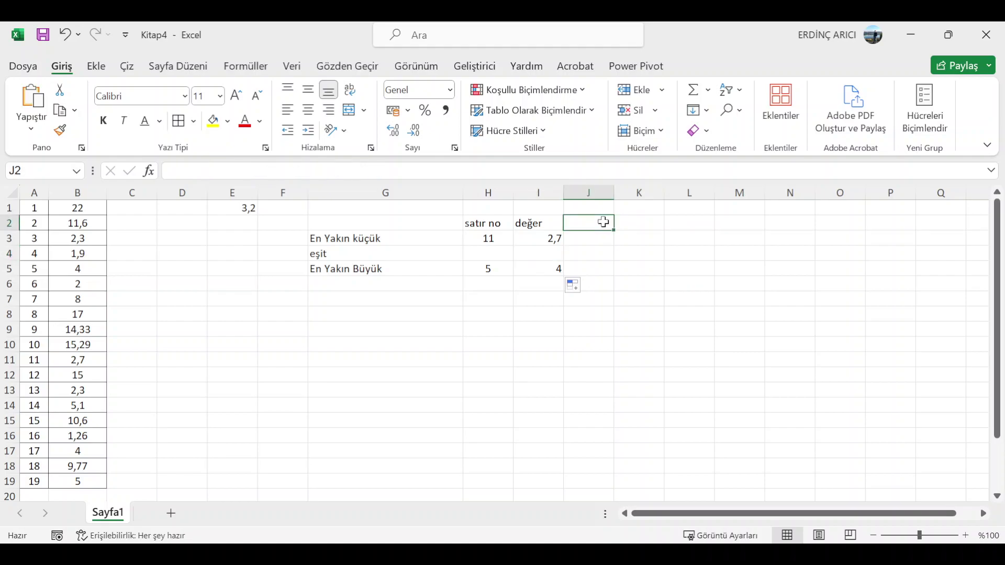
Step: Enter 'değer sayısı' in J2, widen column J, and fix the header's spacing
{"action": "type", "text": "değersa"}
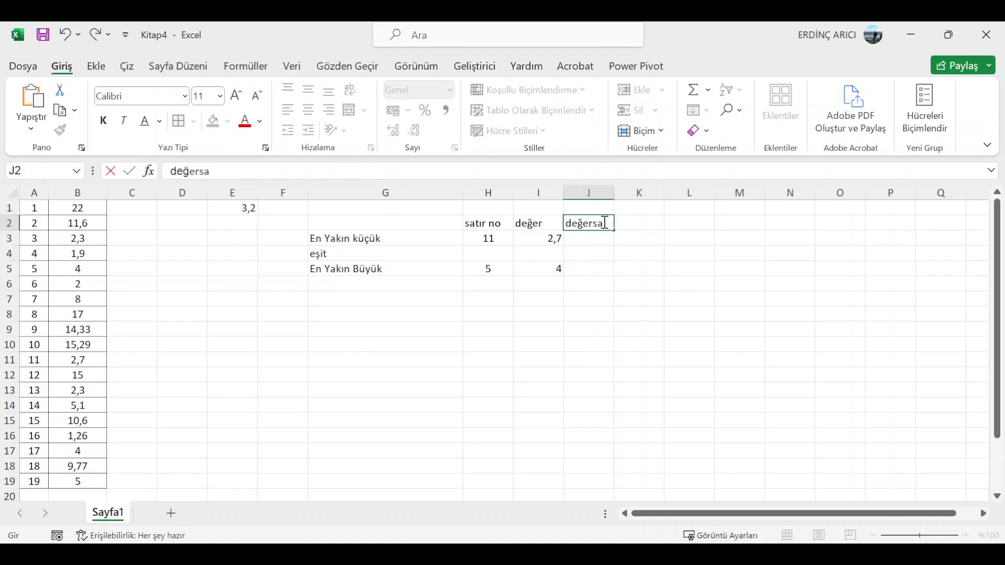
{"action": "type", "text": "yısı"}
{"action": "key", "text": "Return"}
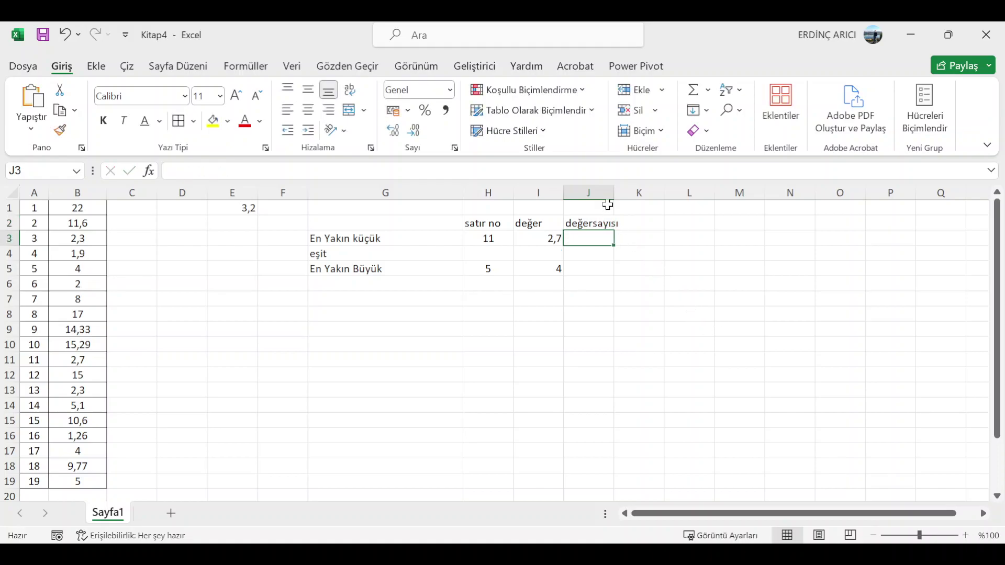
{"action": "left_click_drag", "start_coordinate": [614, 193], "coordinate": [650, 200]}
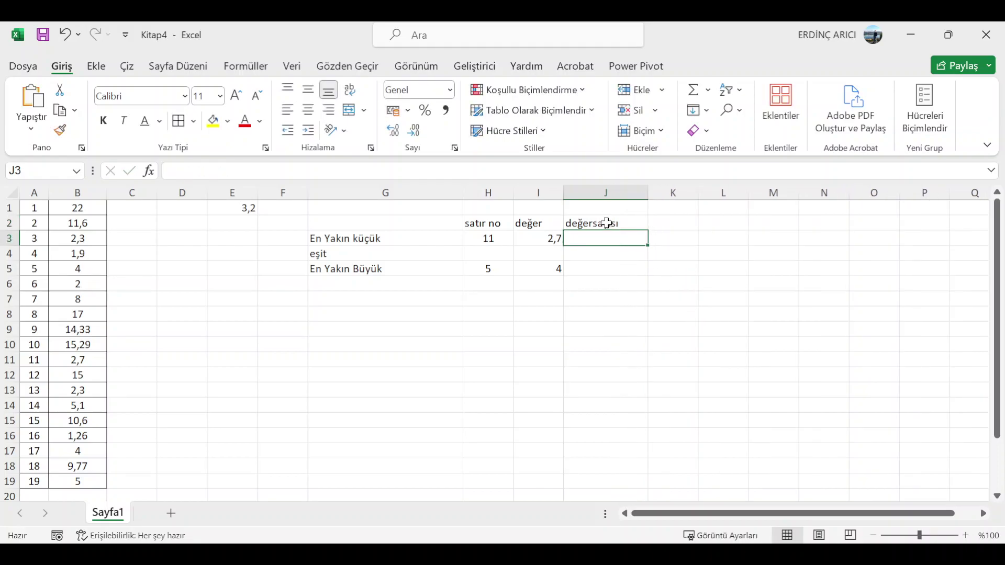
{"action": "left_click", "coordinate": [607, 222]}
{"action": "left_click", "coordinate": [202, 172]}
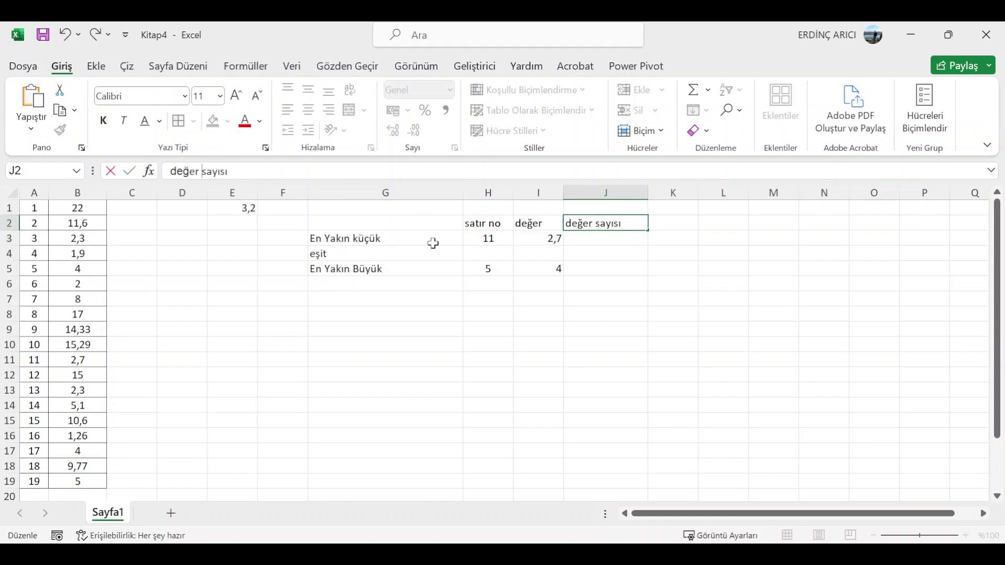
{"action": "key", "text": "Return"}
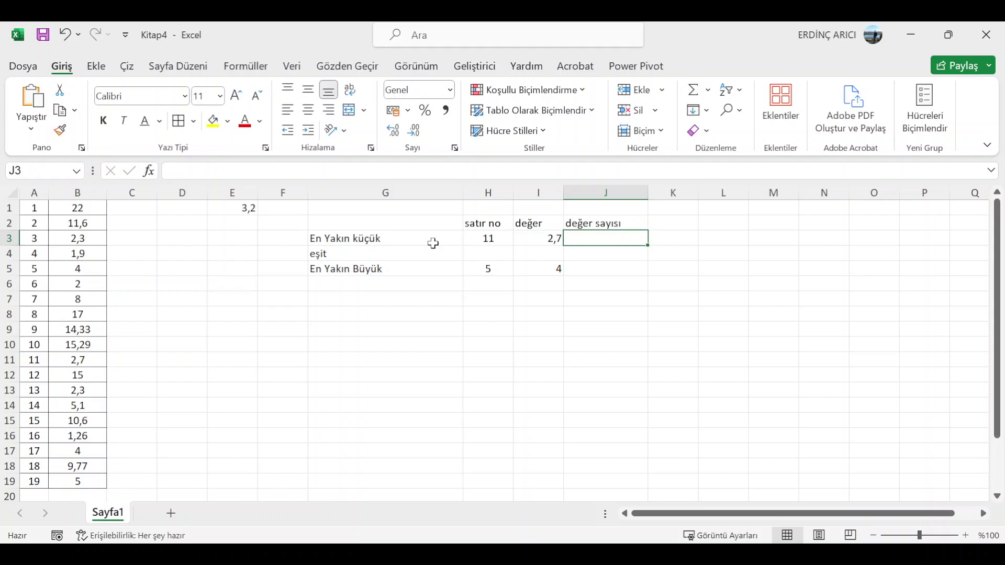
Step: Enter =EĞERSAY(B1:B19;I3) in J3, which returns 1
{"action": "type", "text": "="}
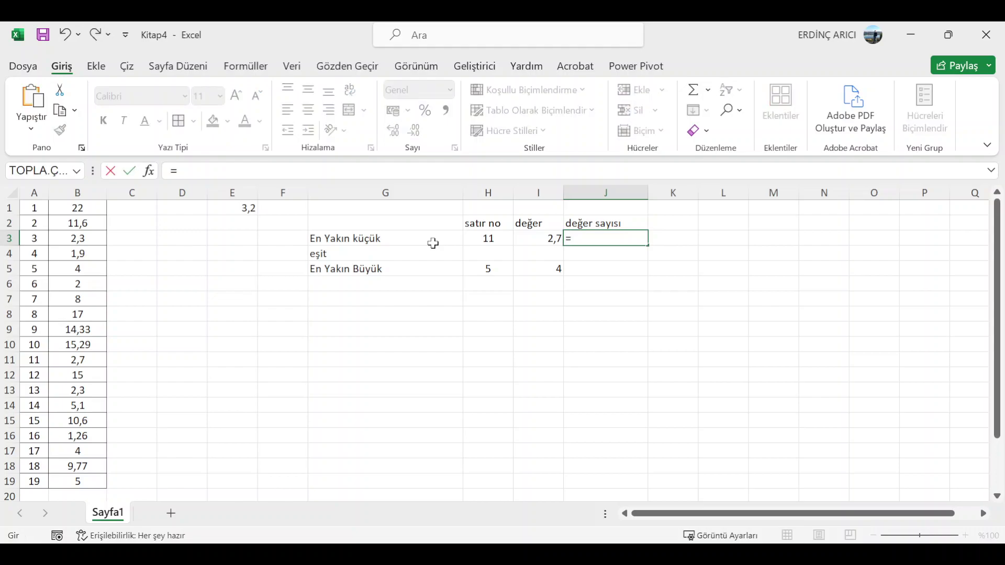
{"action": "type", "text": "eğer"}
{"action": "type", "text": "say"}
{"action": "key", "text": "Tab"}
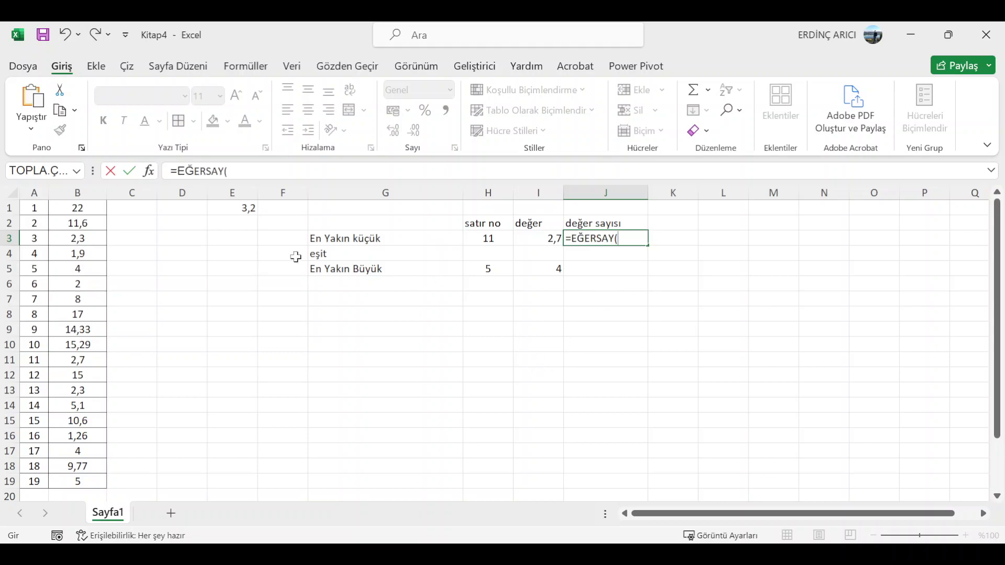
{"action": "left_click", "coordinate": [74, 210]}
{"action": "left_click_drag", "start_coordinate": [75, 209], "coordinate": [65, 481]}
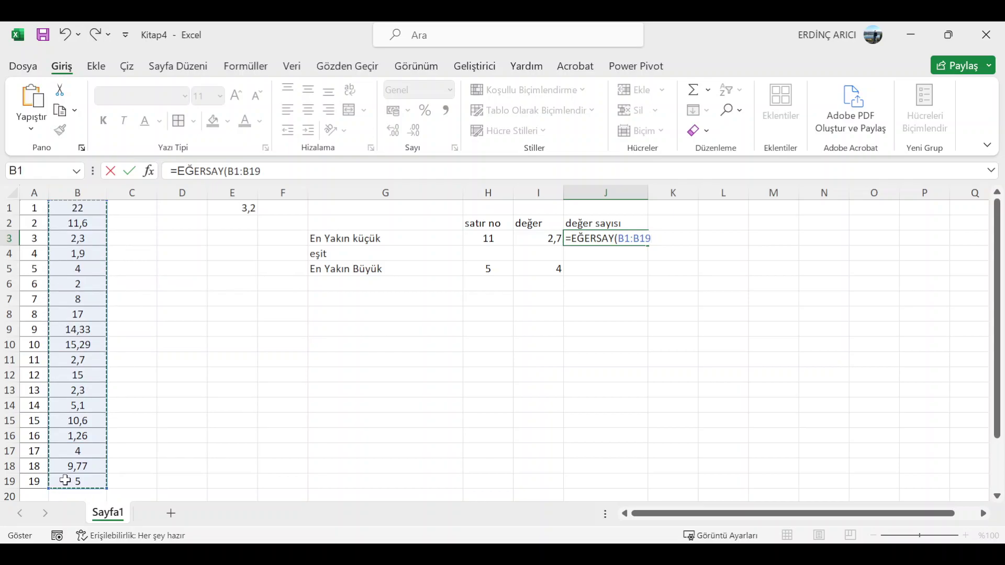
{"action": "type", "text": ";"}
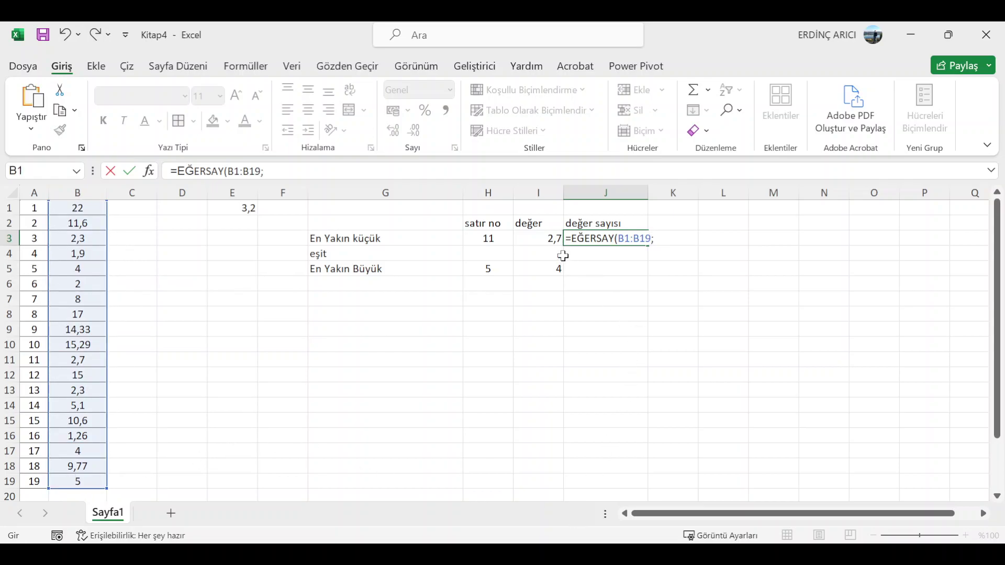
{"action": "left_click", "coordinate": [548, 238]}
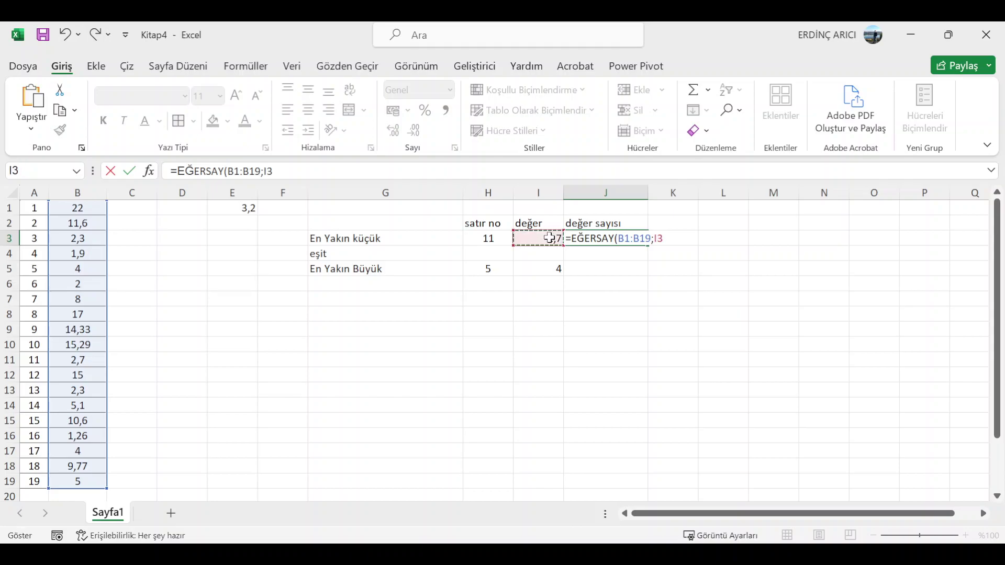
{"action": "type", "text": ")"}
{"action": "key", "text": "Return"}
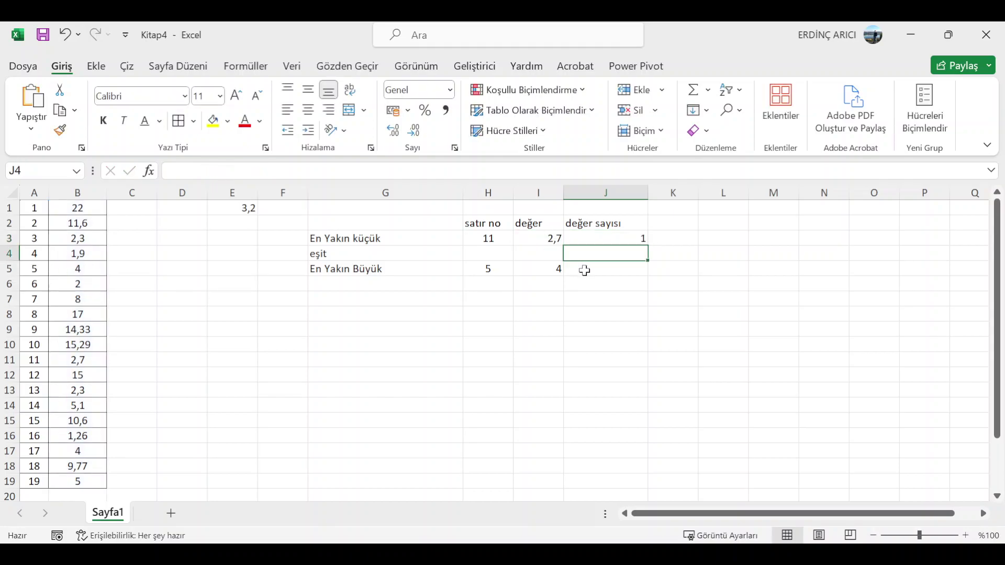
{"action": "left_click", "coordinate": [608, 270]}
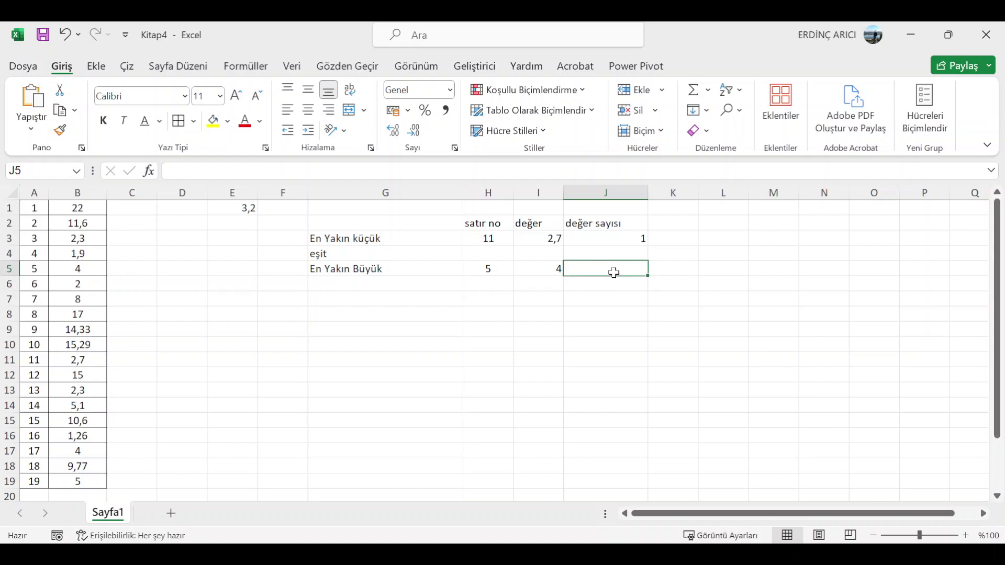
Step: Enter =EĞERSAY(B1:B19;I5) in J5 to count occurrences of the nearest larger value, returning 2
{"action": "type", "text": "="}
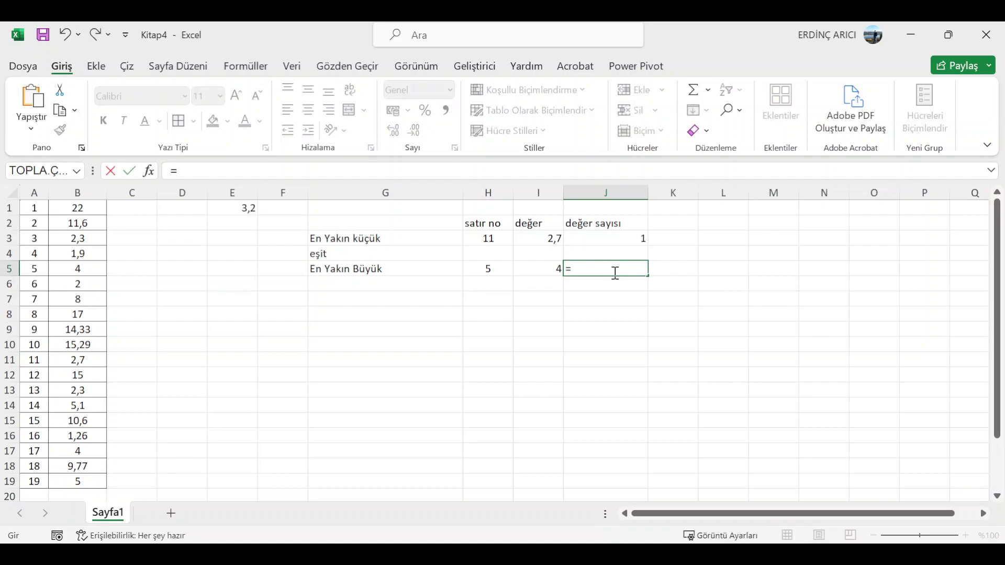
{"action": "type", "text": "eğer"}
{"action": "type", "text": "say"}
{"action": "key", "text": "Tab"}
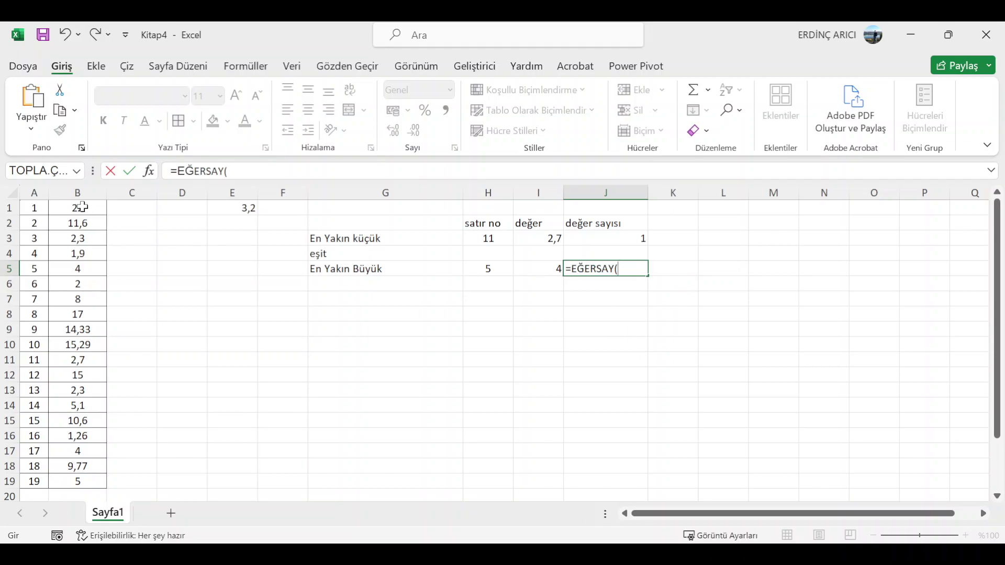
{"action": "left_click_drag", "start_coordinate": [79, 208], "coordinate": [75, 458]}
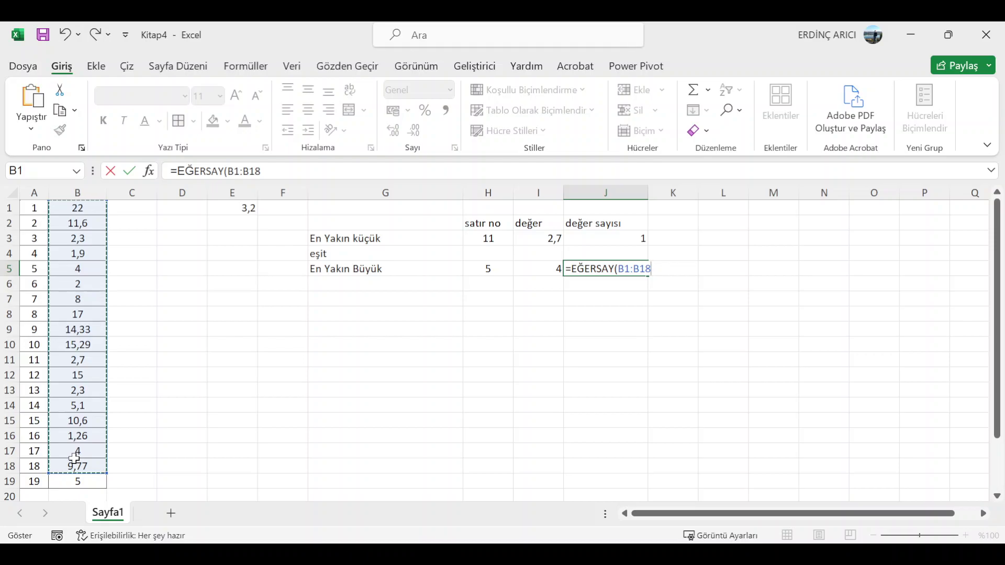
{"action": "key", "text": "shift+Down"}
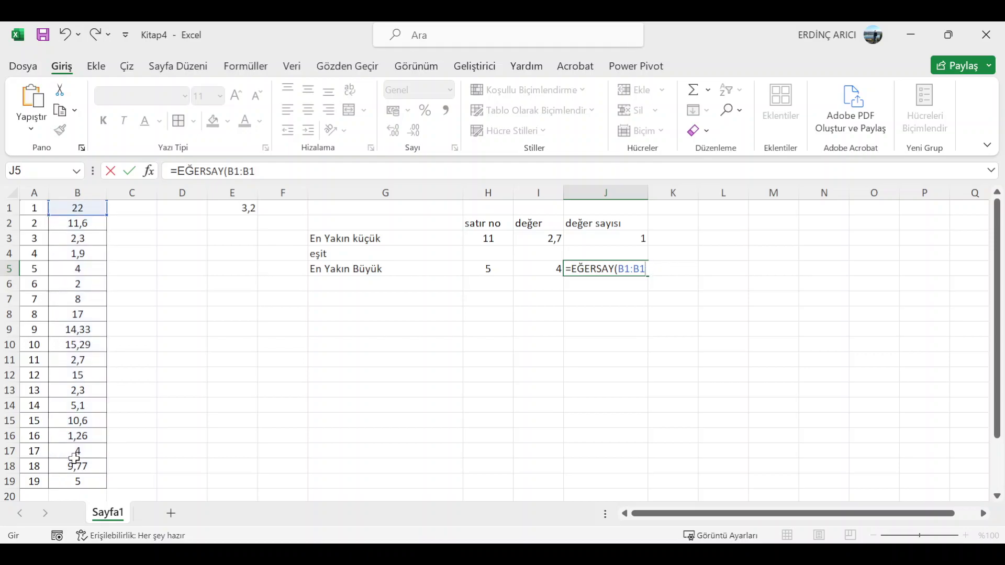
{"action": "type", "text": "9;"}
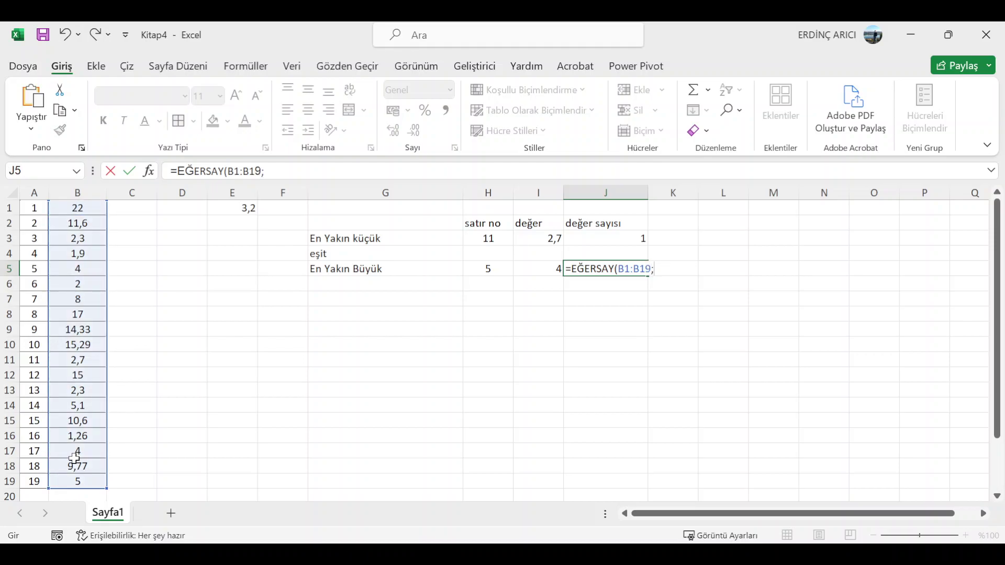
{"action": "left_click", "coordinate": [557, 270]}
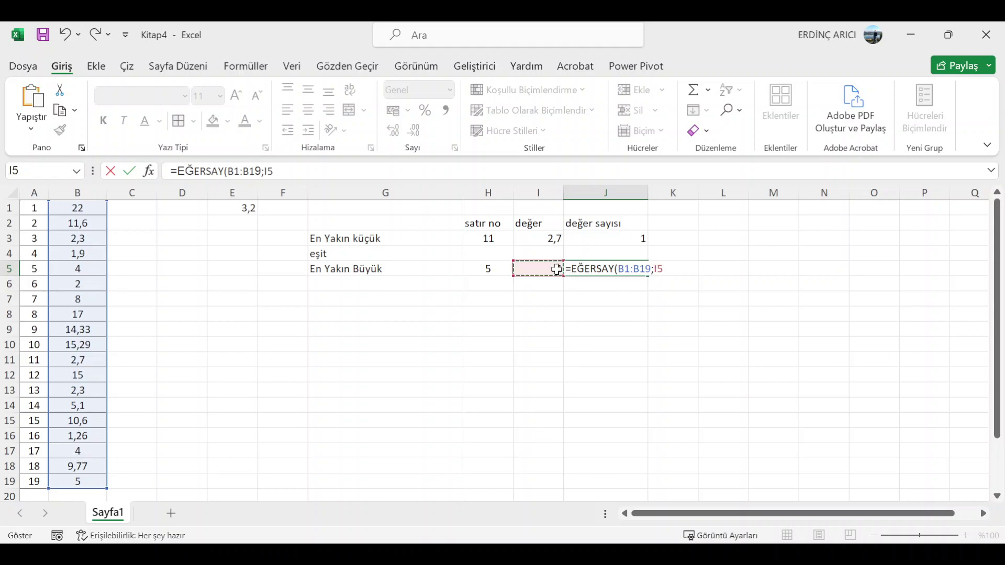
{"action": "key", "text": "Return"}
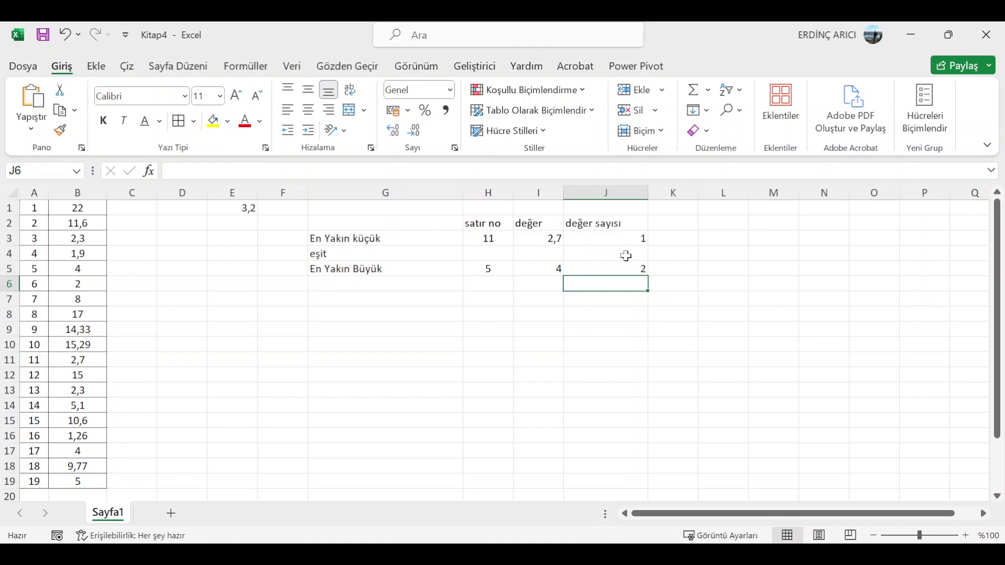
Step: Fill J3's count formula down to J4 and correct its range to B1:B19, giving =EĞERSAY(B1:B19;I4)
{"action": "left_click", "coordinate": [626, 256]}
{"action": "left_click_drag", "start_coordinate": [633, 227], "coordinate": [649, 261]}
{"action": "left_click", "coordinate": [631, 239]}
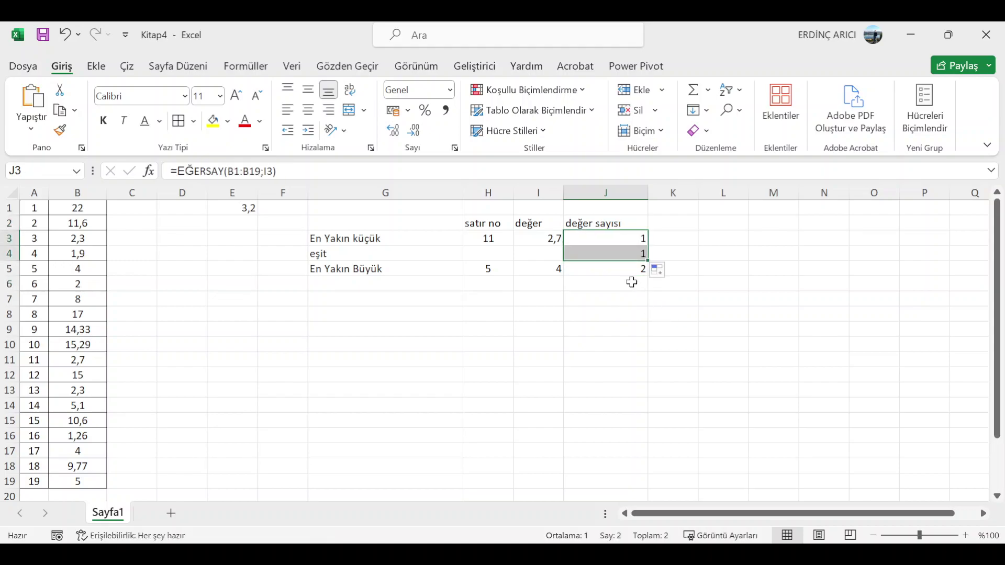
{"action": "left_click", "coordinate": [619, 254]}
{"action": "left_click", "coordinate": [504, 167]}
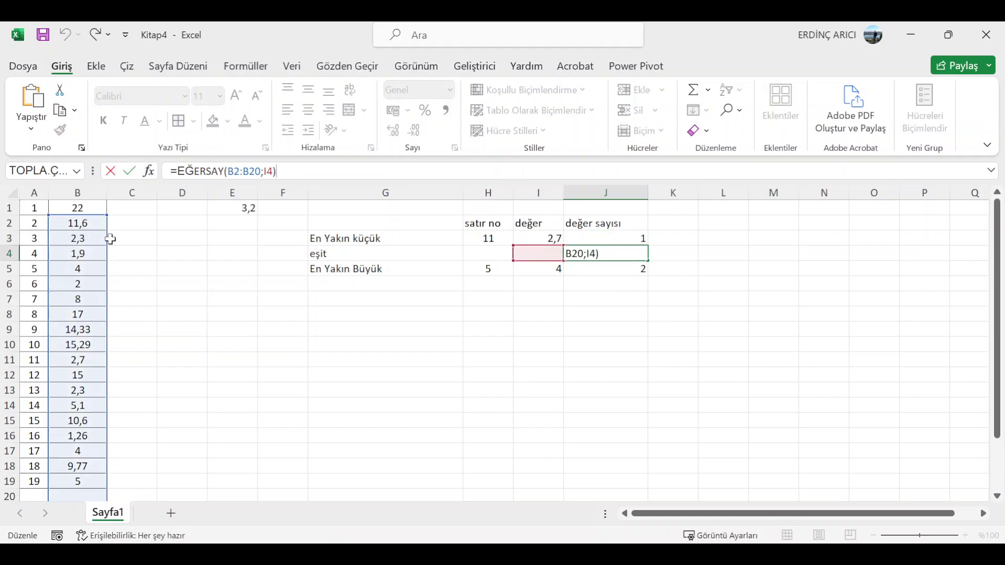
{"action": "left_click_drag", "start_coordinate": [106, 240], "coordinate": [106, 225]}
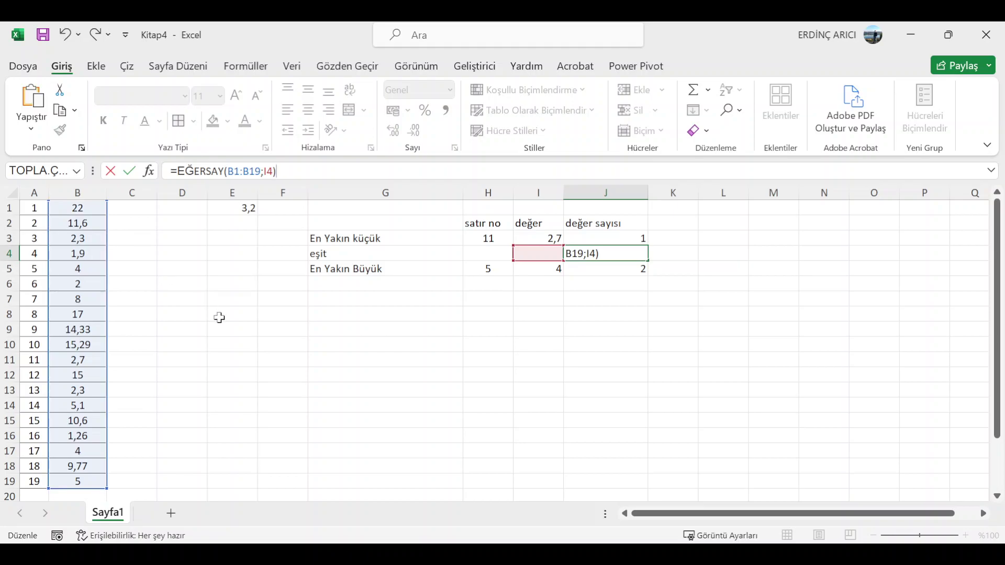
{"action": "key", "text": "Return"}
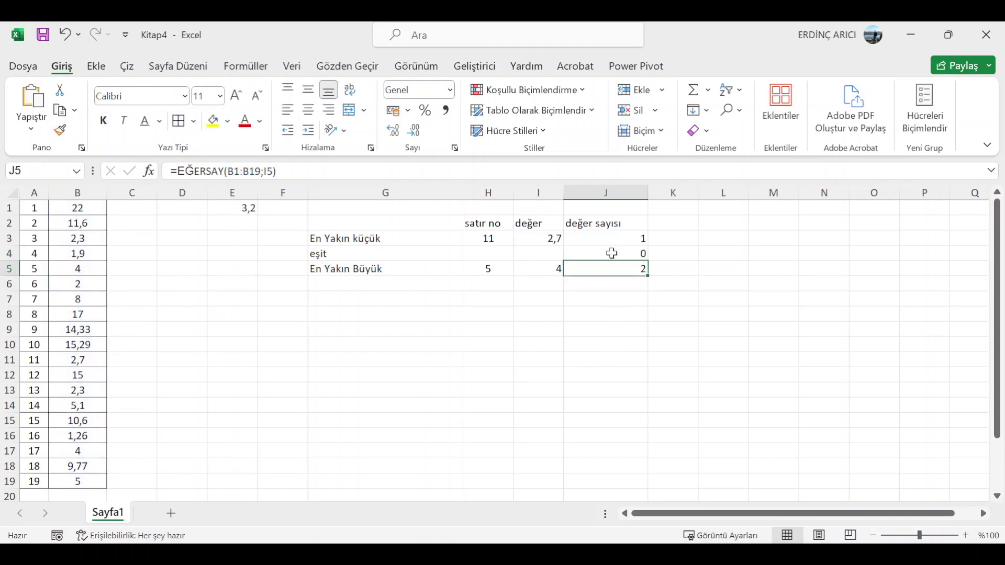
{"action": "left_click", "coordinate": [612, 253]}
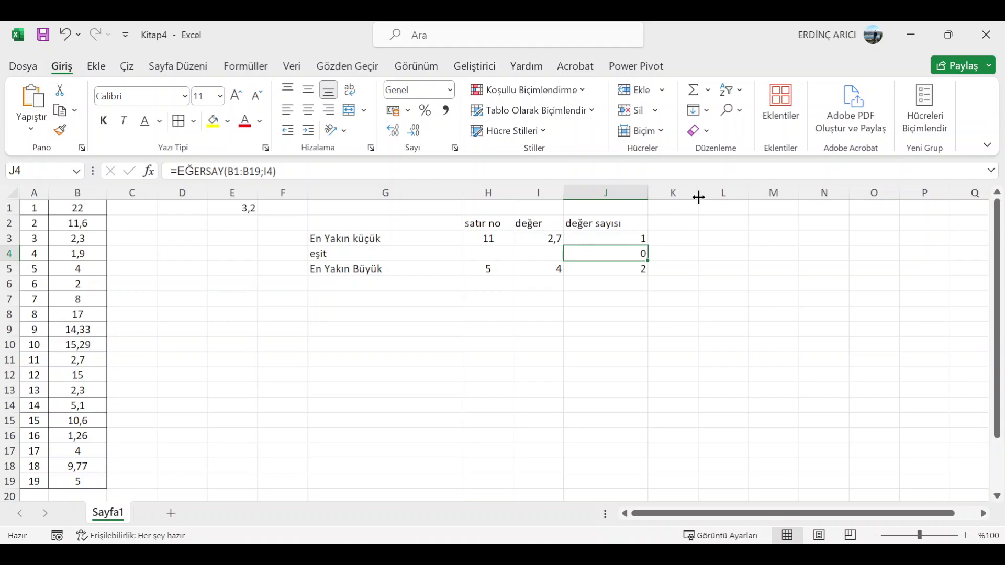
Step: Drag the K and L column borders wider, then select L2 for the counter
{"action": "left_click_drag", "start_coordinate": [700, 197], "coordinate": [912, 196]}
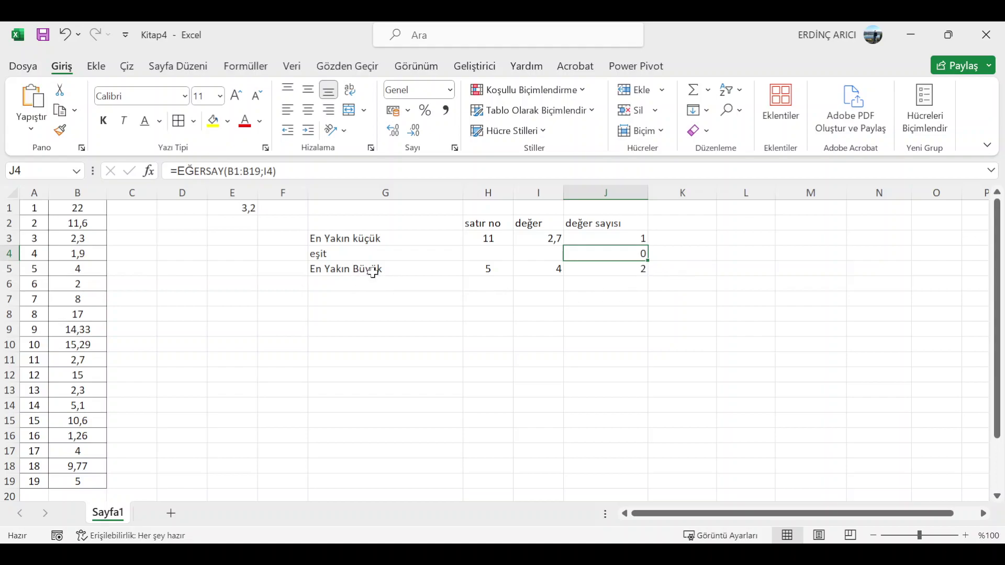
{"action": "left_click", "coordinate": [616, 272]}
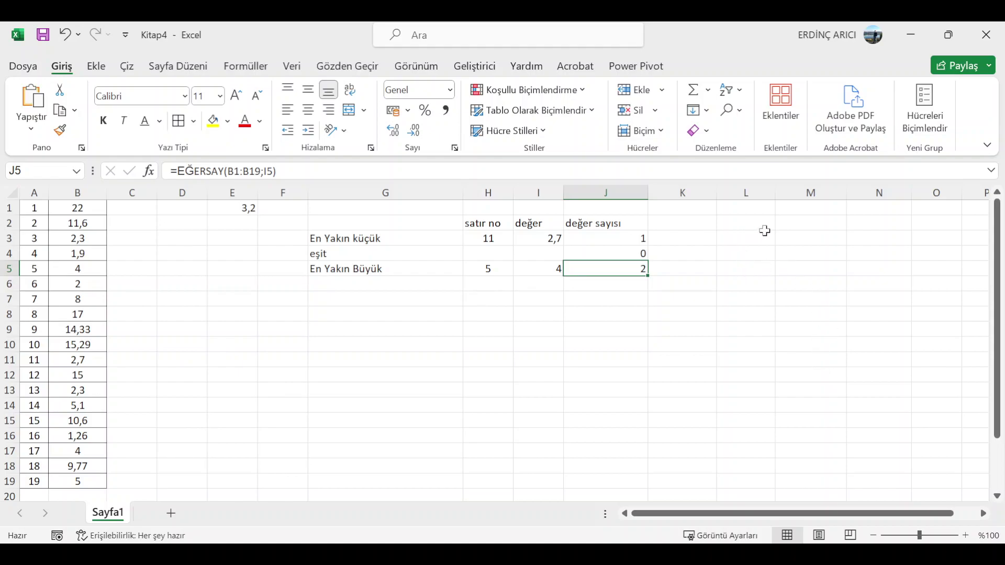
{"action": "left_click_drag", "start_coordinate": [781, 194], "coordinate": [811, 194]}
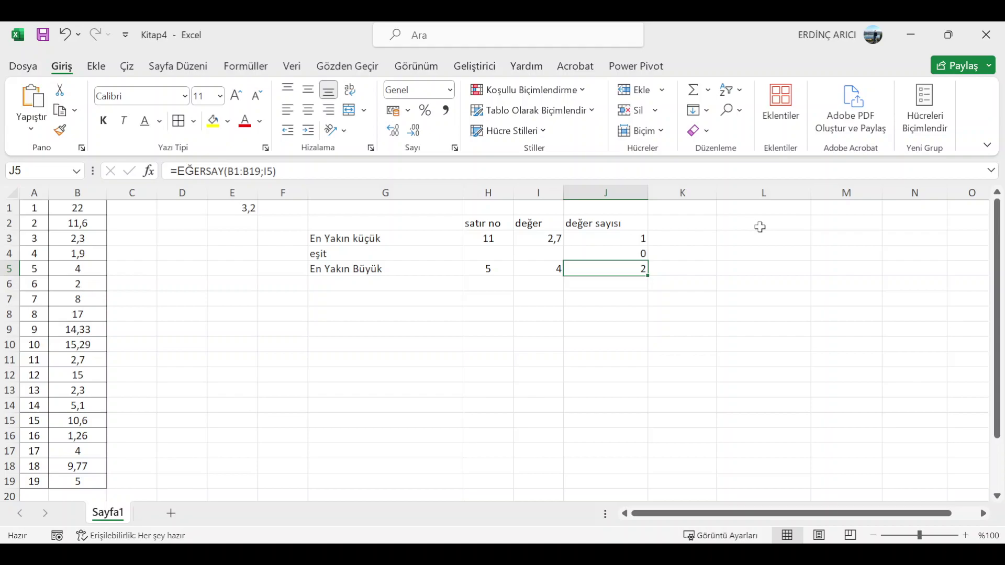
{"action": "left_click", "coordinate": [760, 227]}
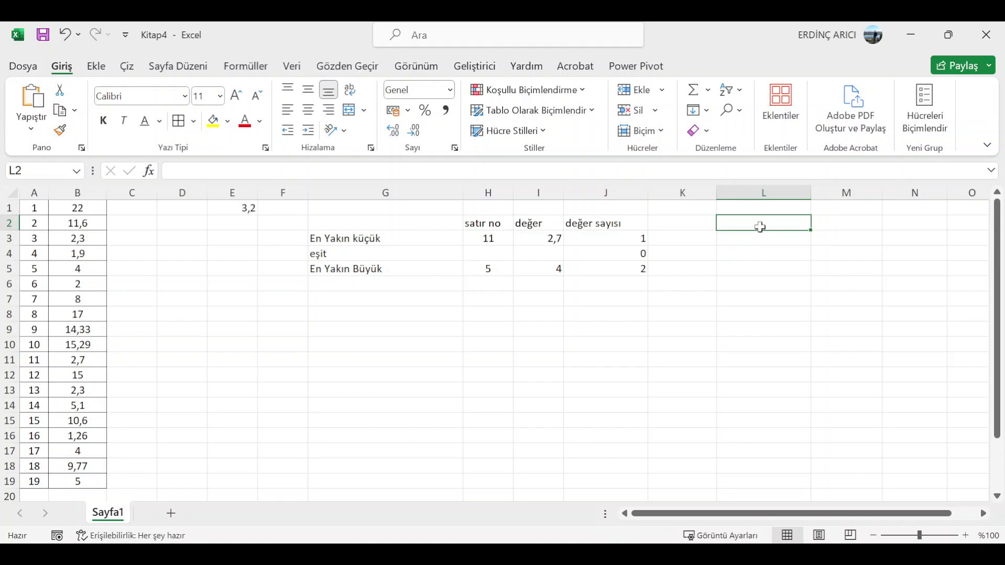
Step: Narrow column L slightly and enter the counter start value 1 in L2
{"action": "left_click_drag", "start_coordinate": [811, 194], "coordinate": [784, 201]}
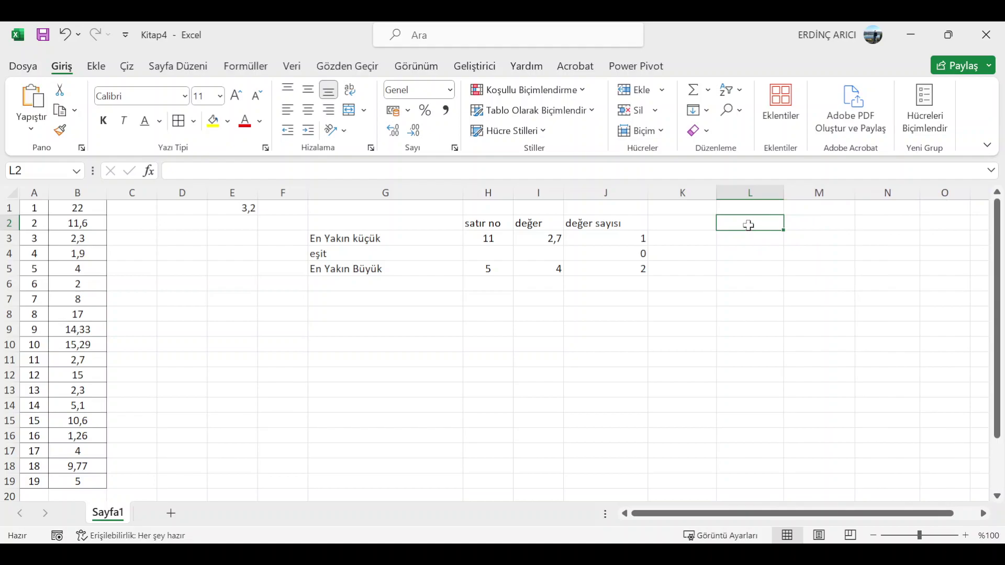
{"action": "type", "text": "1"}
{"action": "key", "text": "Return"}
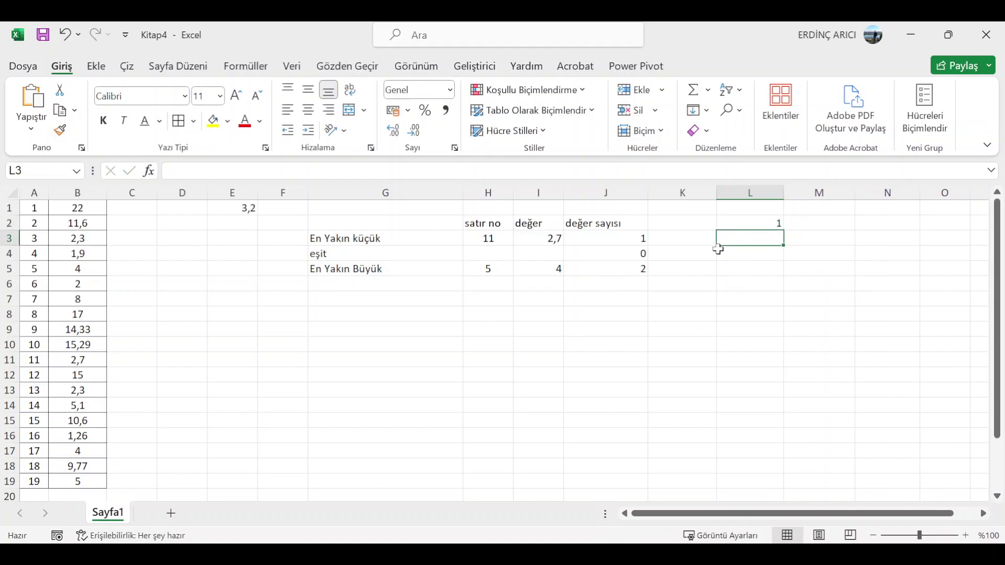
Step: Start L3 with =eğer(J5>1;L2+1) as the counter formula
{"action": "type", "text": "=eğ"}
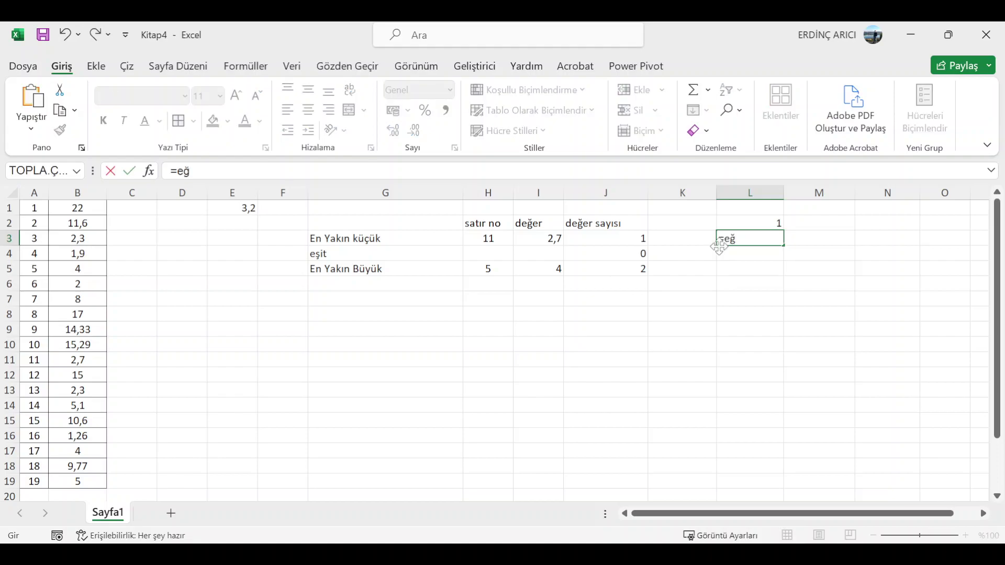
{"action": "type", "text": "er"}
{"action": "type", "text": "("}
{"action": "left_click", "coordinate": [633, 270]}
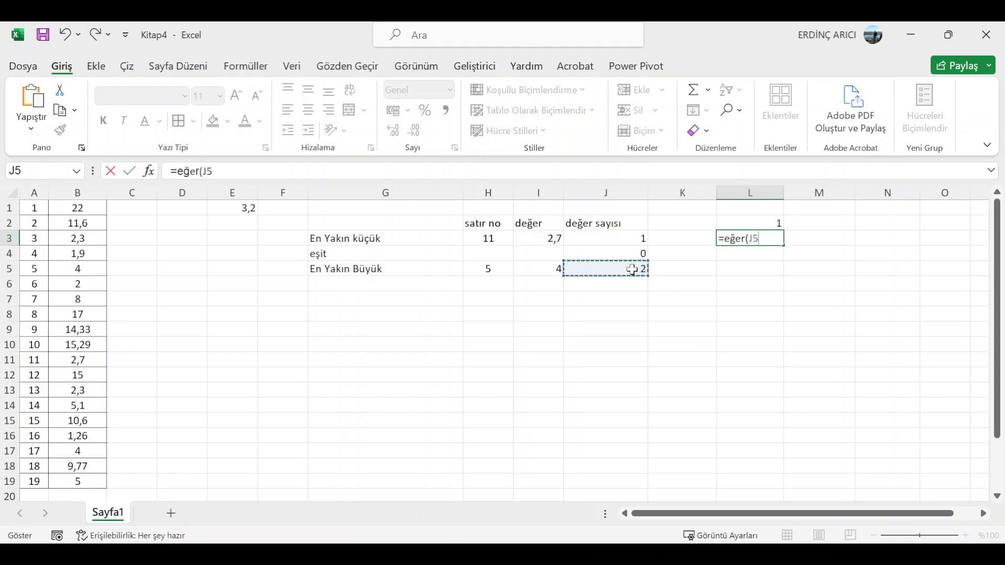
{"action": "type", "text": ">"}
{"action": "type", "text": "1;"}
{"action": "left_click", "coordinate": [763, 222]}
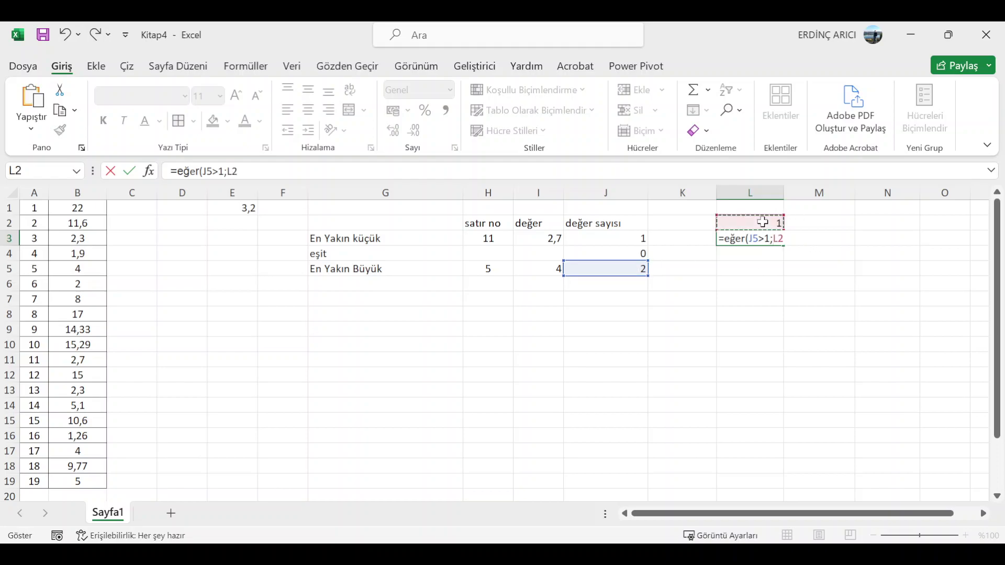
{"action": "type", "text": "+1"}
{"action": "type", "text": ")"}
Step: Wrap the L3 condition in ve() so it reads ve(L2+1<=J5;J5>1)
{"action": "left_click", "coordinate": [749, 236]}
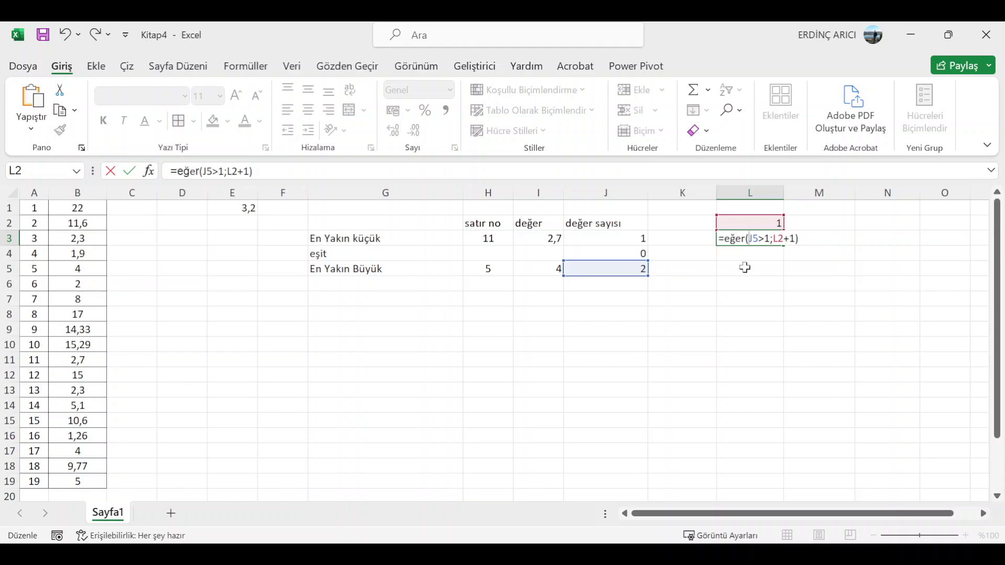
{"action": "type", "text": "ve"}
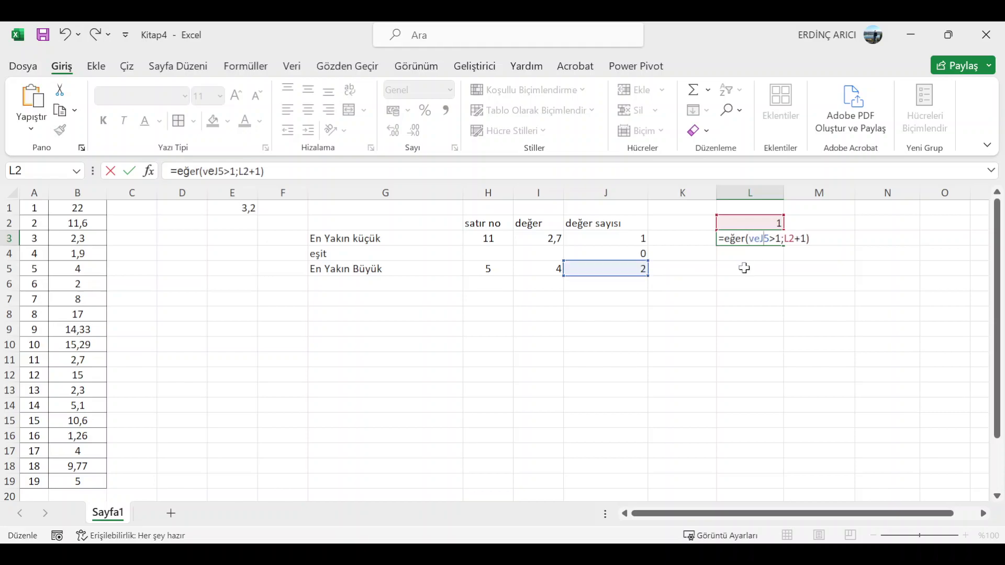
{"action": "type", "text": "("}
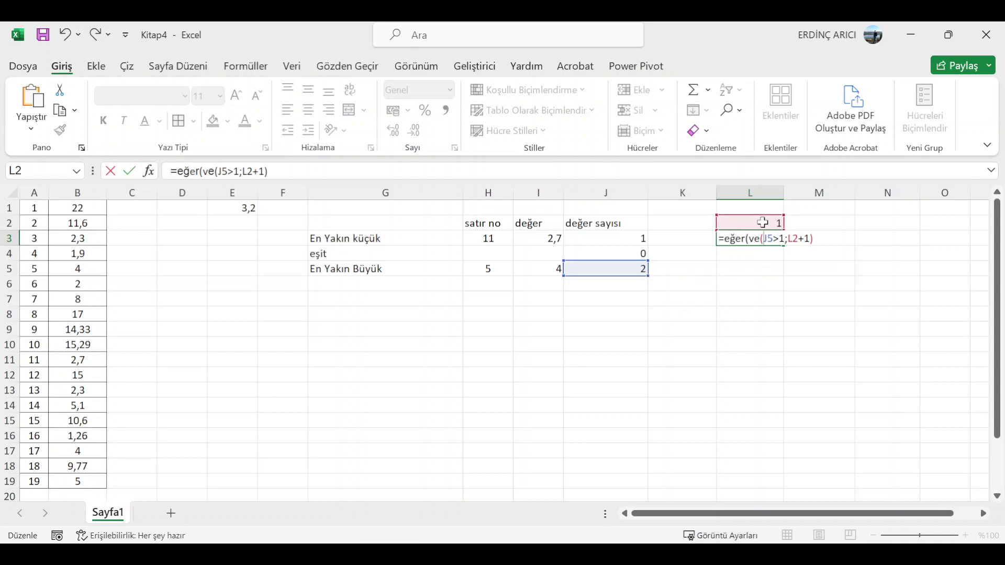
{"action": "left_click", "coordinate": [763, 222]}
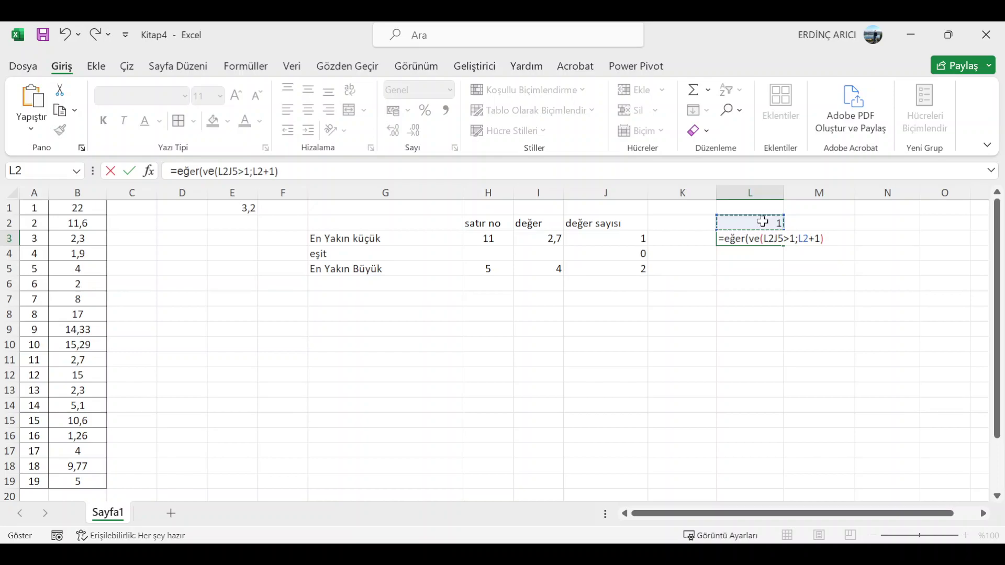
{"action": "type", "text": "+1"}
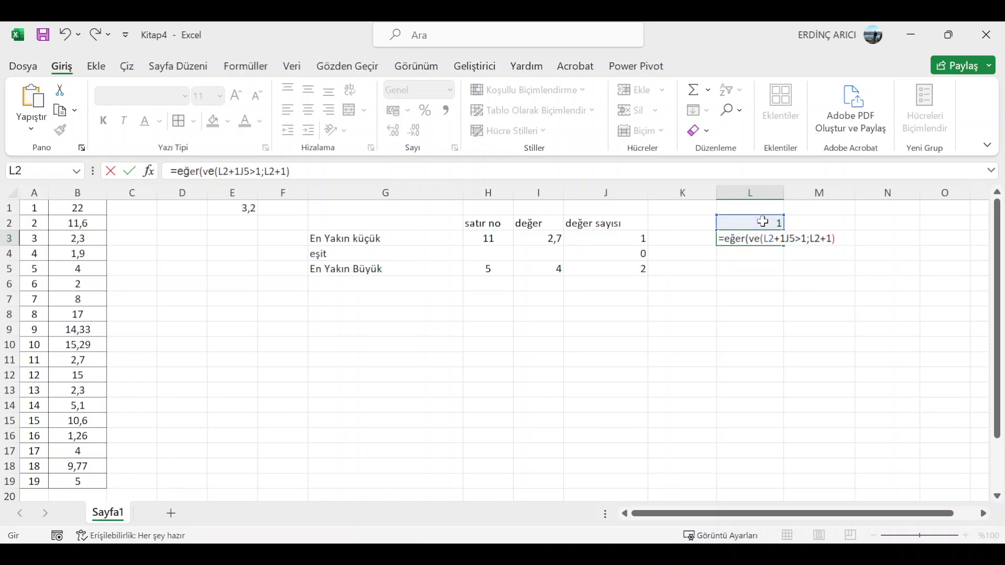
{"action": "type", "text": "<"}
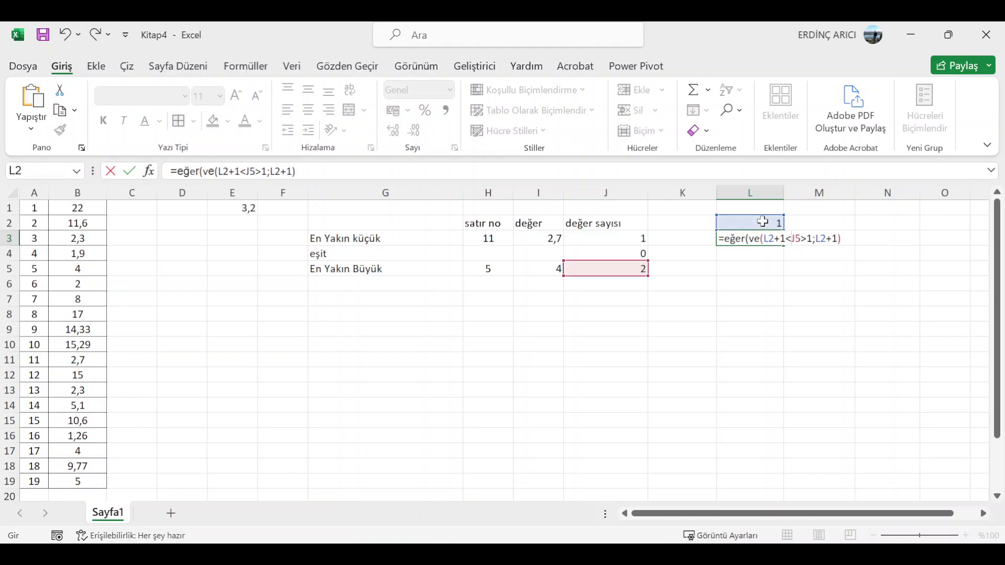
{"action": "type", "text": "="}
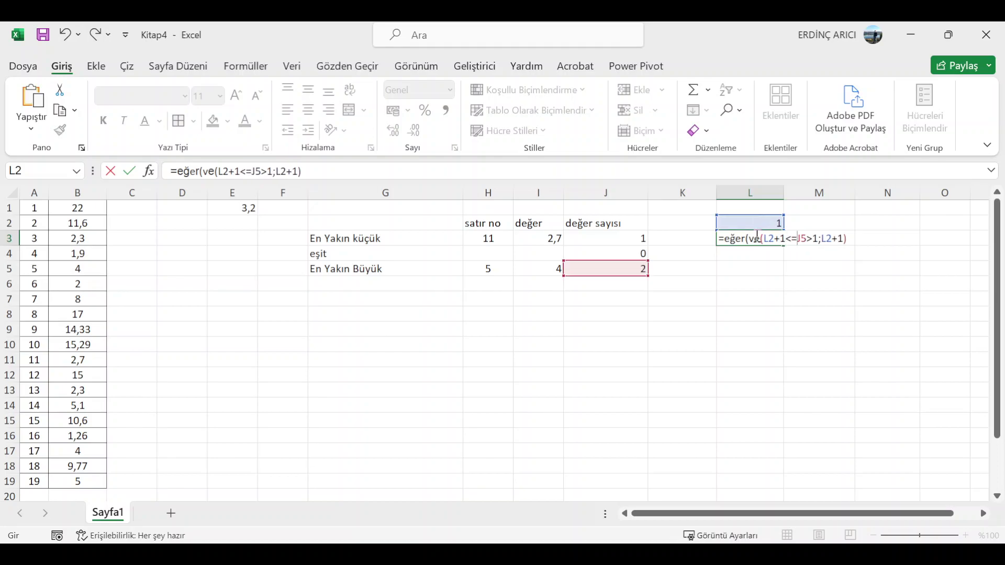
{"action": "left_click", "coordinate": [619, 271]}
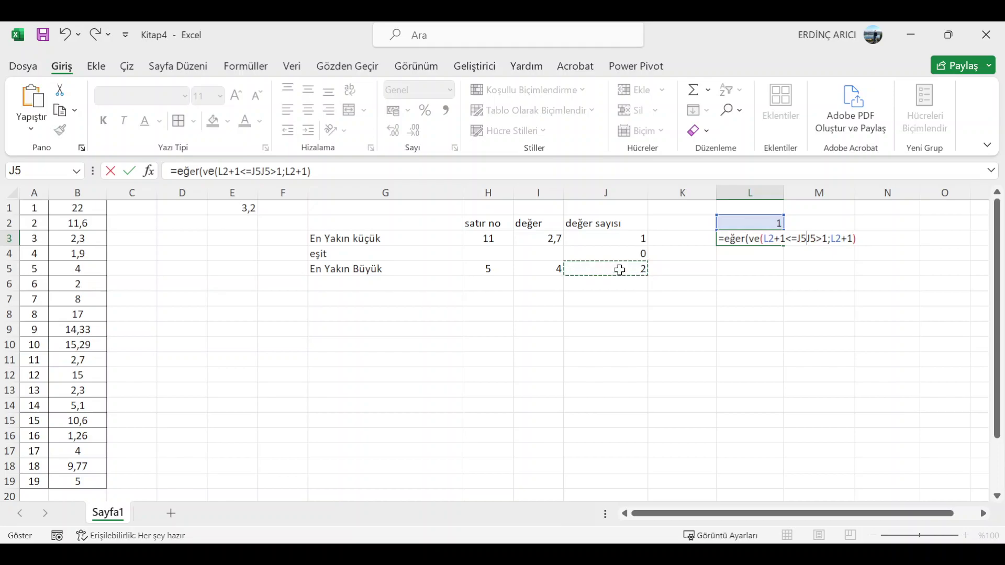
{"action": "type", "text": ";"}
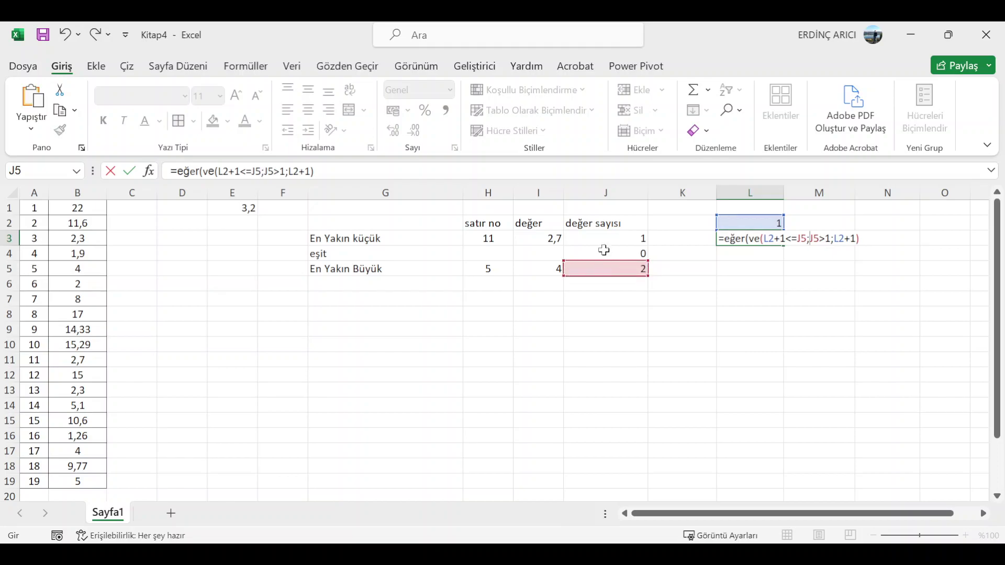
{"action": "left_click", "coordinate": [830, 239]}
{"action": "type", "text": ")"}
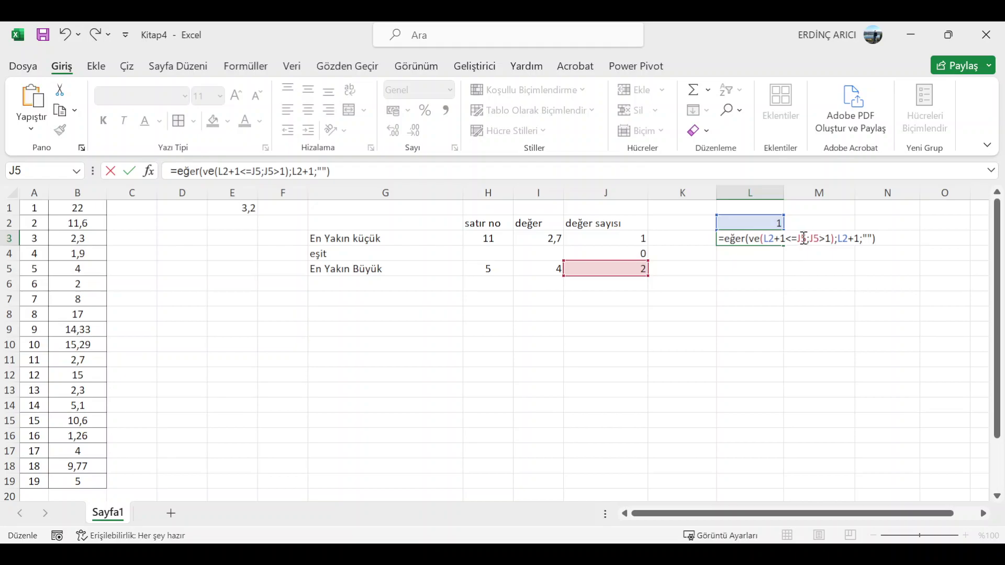
Step: Change both J5 references in L3's formula to $J$5, so L3 returns 2
{"action": "double_click", "coordinate": [805, 239]}
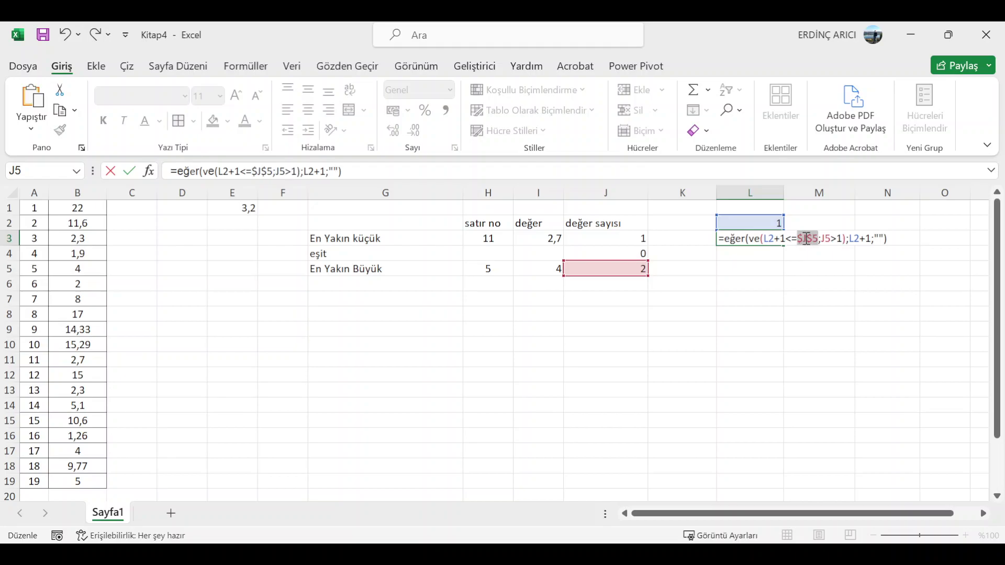
{"action": "key", "text": "F4"}
{"action": "key", "text": "F4"}
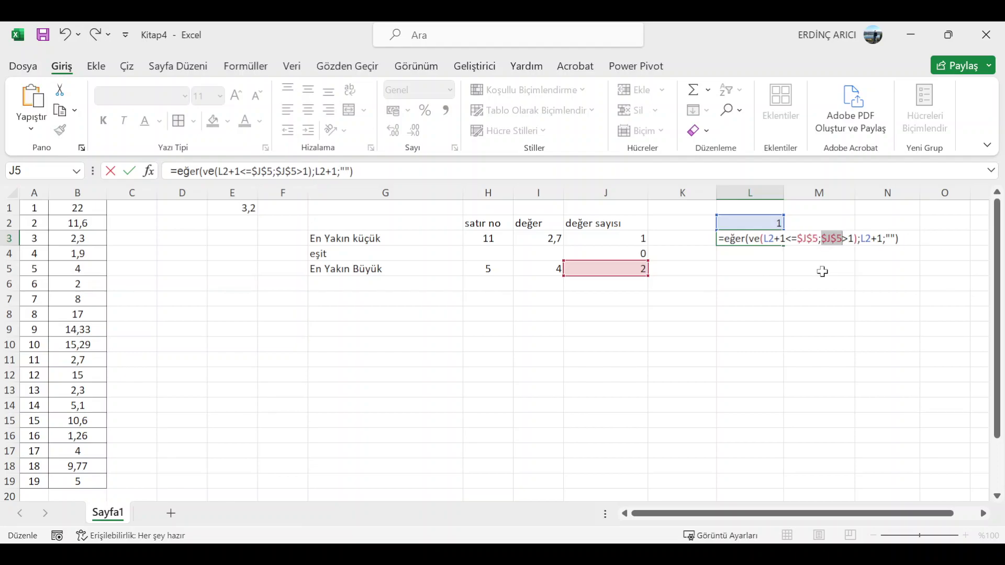
{"action": "key", "text": "Return"}
{"action": "left_click", "coordinate": [768, 236]}
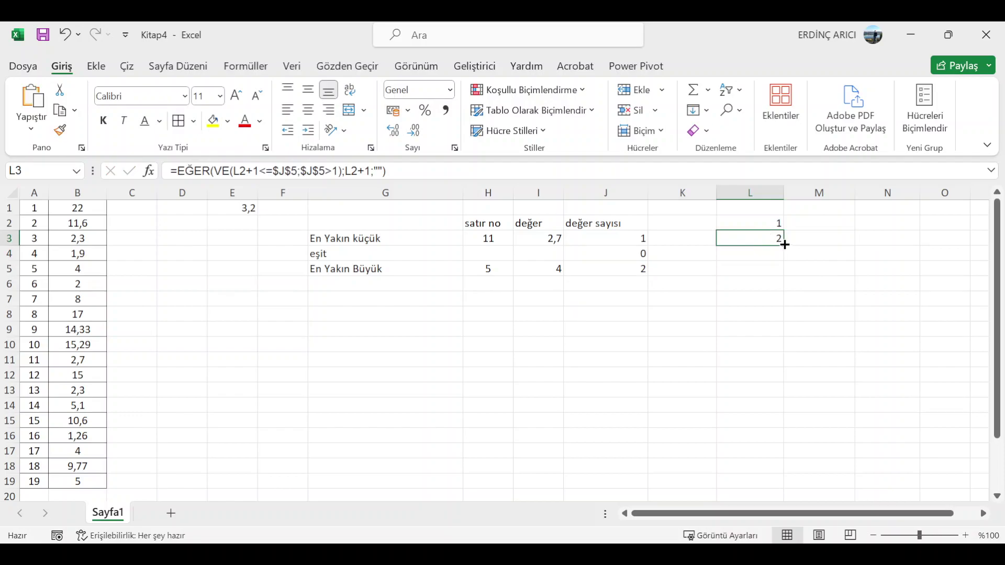
Step: Fill the L3 formula down to L9, then inspect L4 (blank) and L5 (#DEĞER!)
{"action": "left_click_drag", "start_coordinate": [784, 245], "coordinate": [778, 338]}
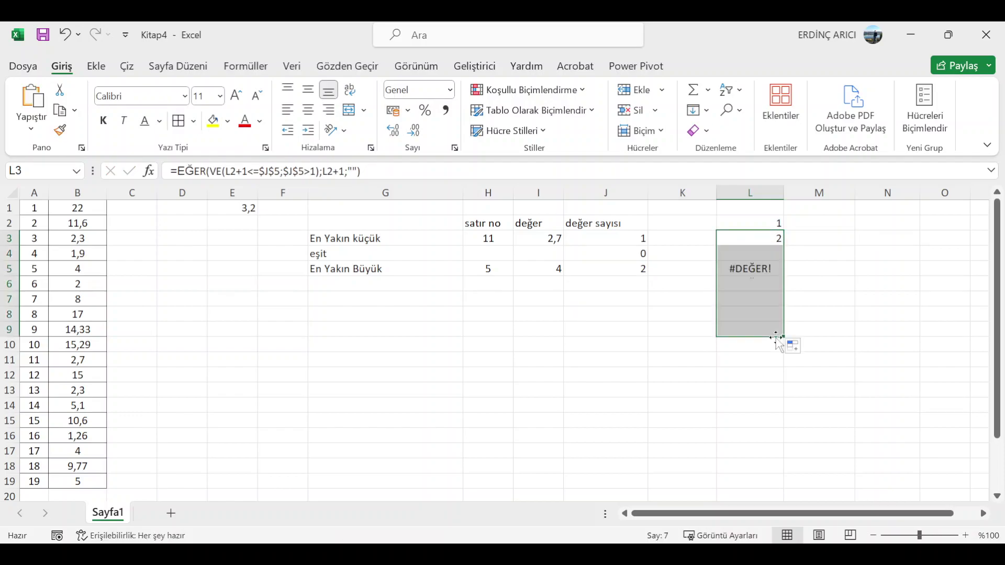
{"action": "left_click", "coordinate": [777, 255]}
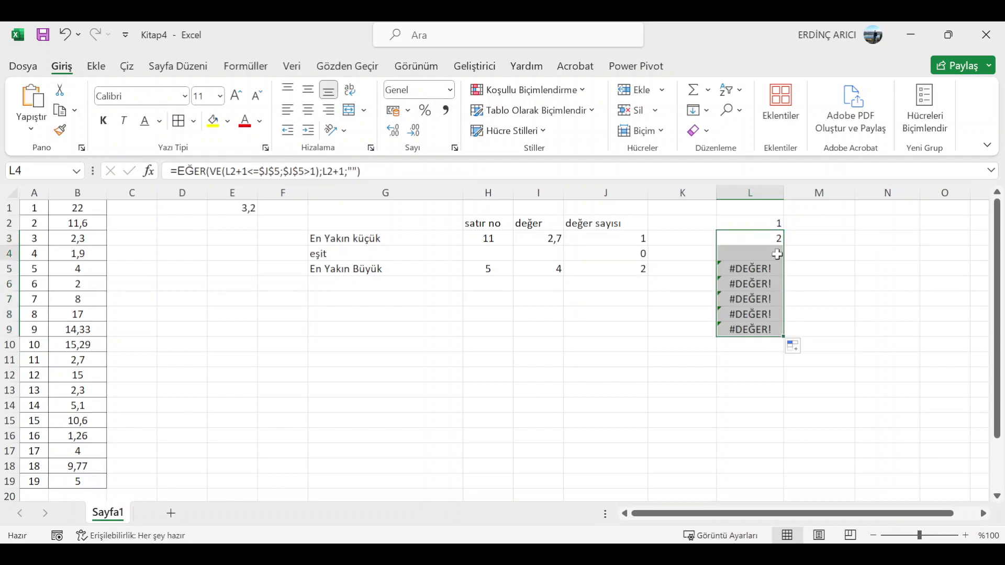
{"action": "key", "text": "Down"}
{"action": "left_click", "coordinate": [558, 165]}
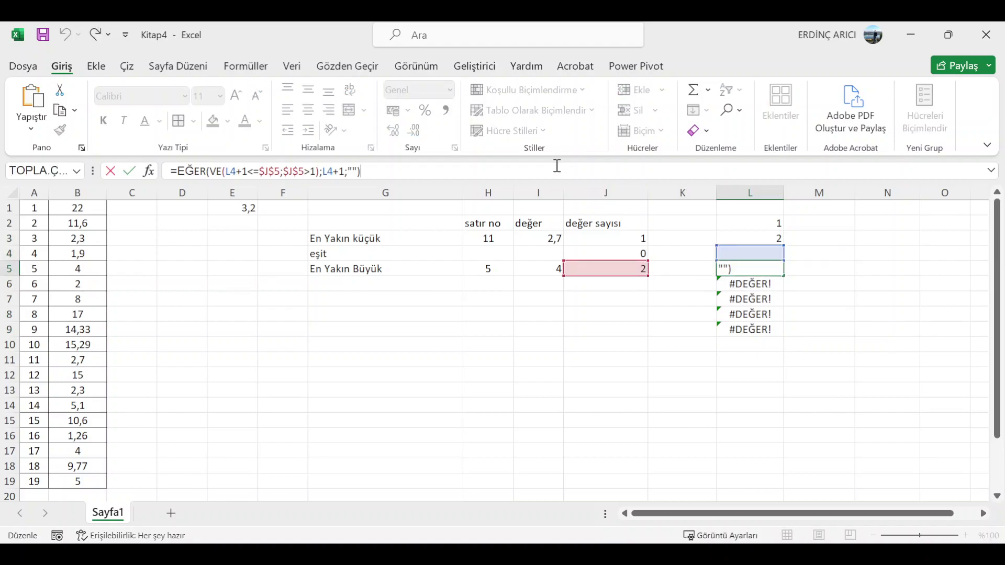
{"action": "key", "text": "ctrl+Return"}
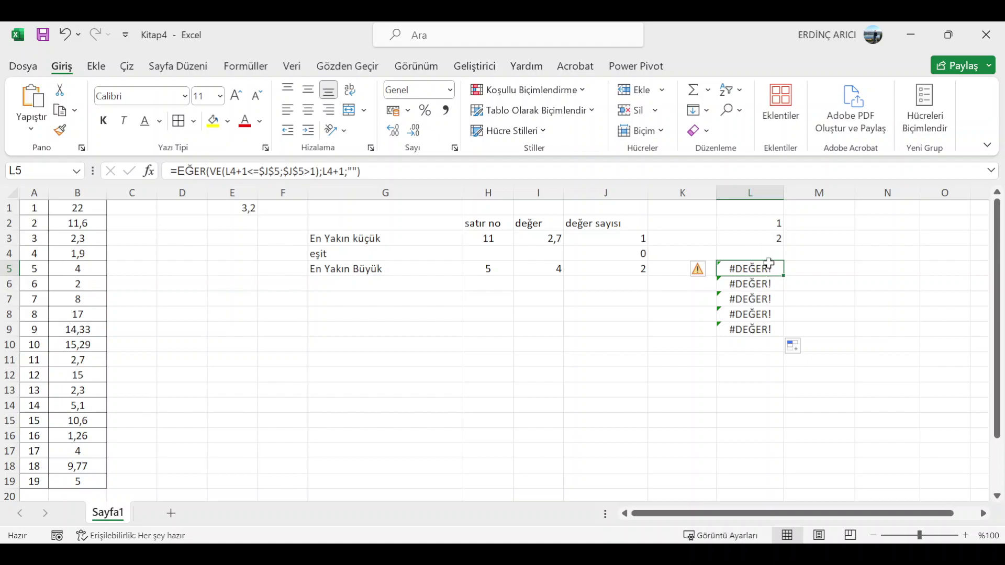
{"action": "left_click", "coordinate": [770, 254]}
{"action": "left_click", "coordinate": [766, 276]}
{"action": "left_click", "coordinate": [762, 238]}
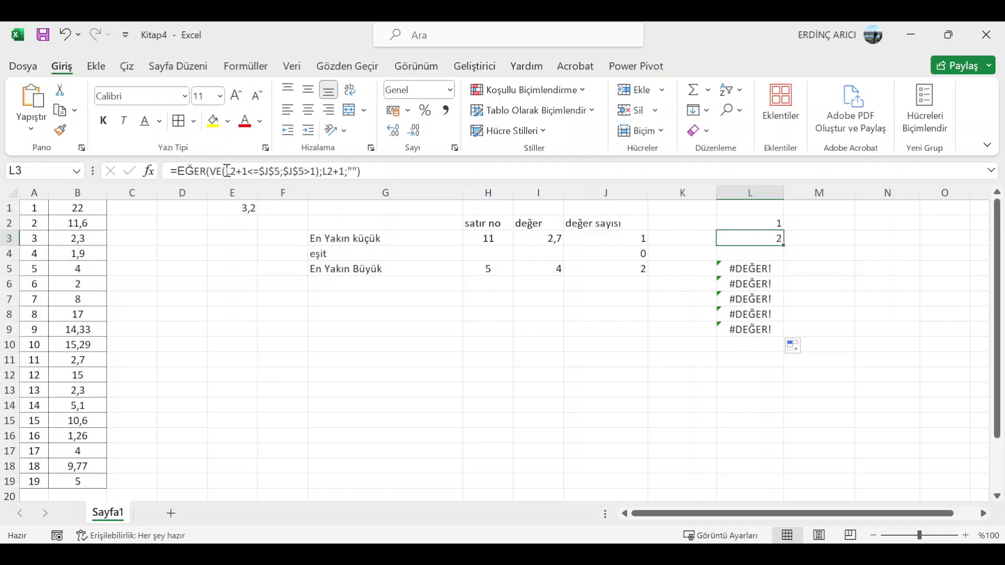
Step: Add an L2<>"" condition inside VE( in L3's formula
{"action": "left_click", "coordinate": [227, 171]}
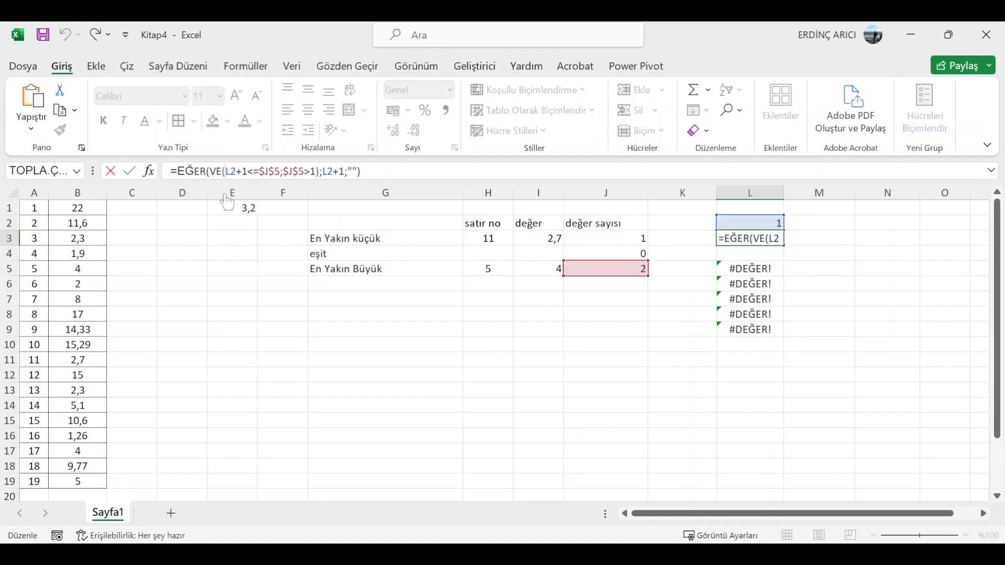
{"action": "left_click", "coordinate": [743, 224]}
{"action": "type", "text": "<>"}
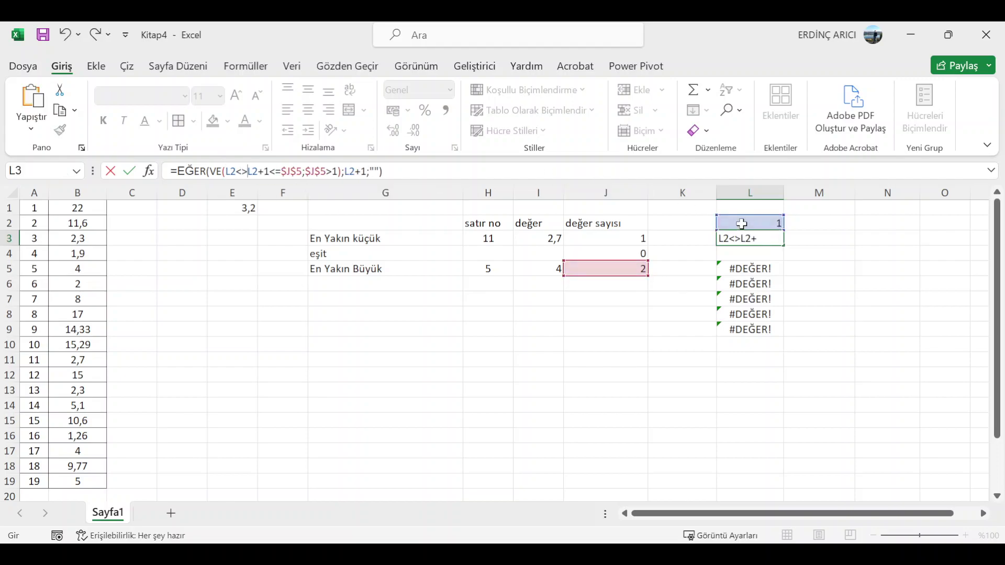
{"action": "type", "text": "\"\";"}
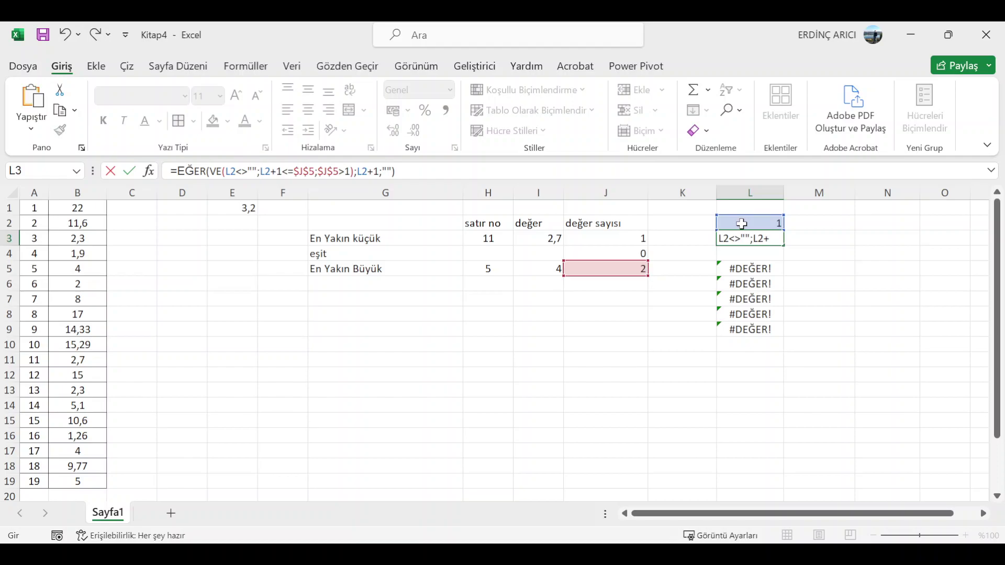
{"action": "key", "text": "Return"}
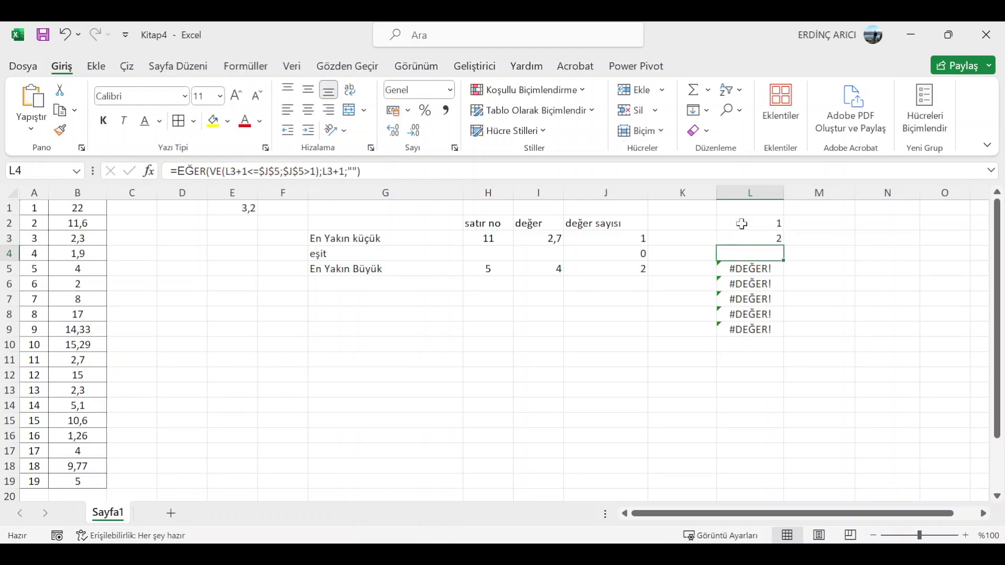
{"action": "left_click", "coordinate": [751, 239]}
Step: Refill the revised formula down to L9 and check the formulas in L4, L5 and L6
{"action": "left_click_drag", "start_coordinate": [775, 246], "coordinate": [774, 331]}
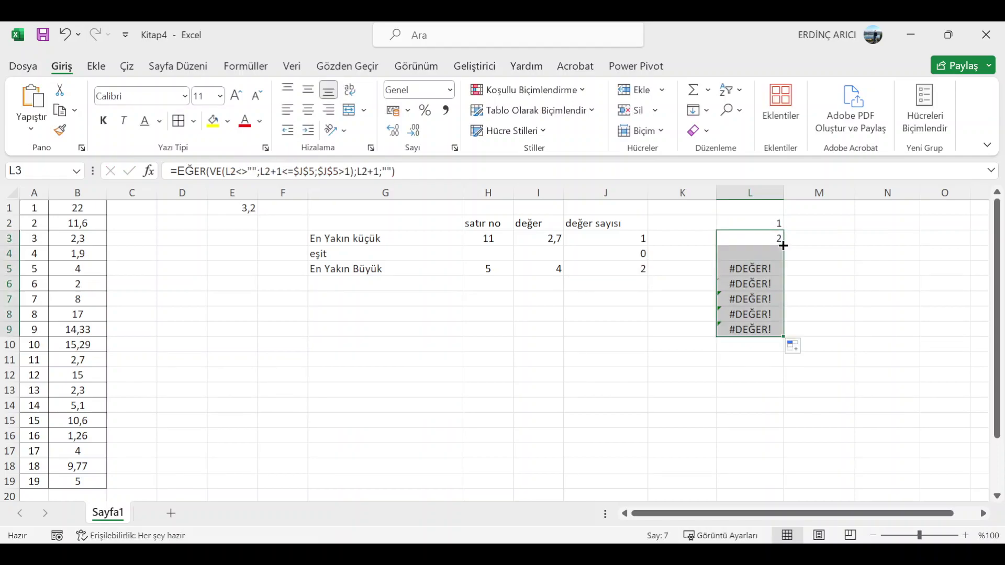
{"action": "left_click", "coordinate": [743, 270]}
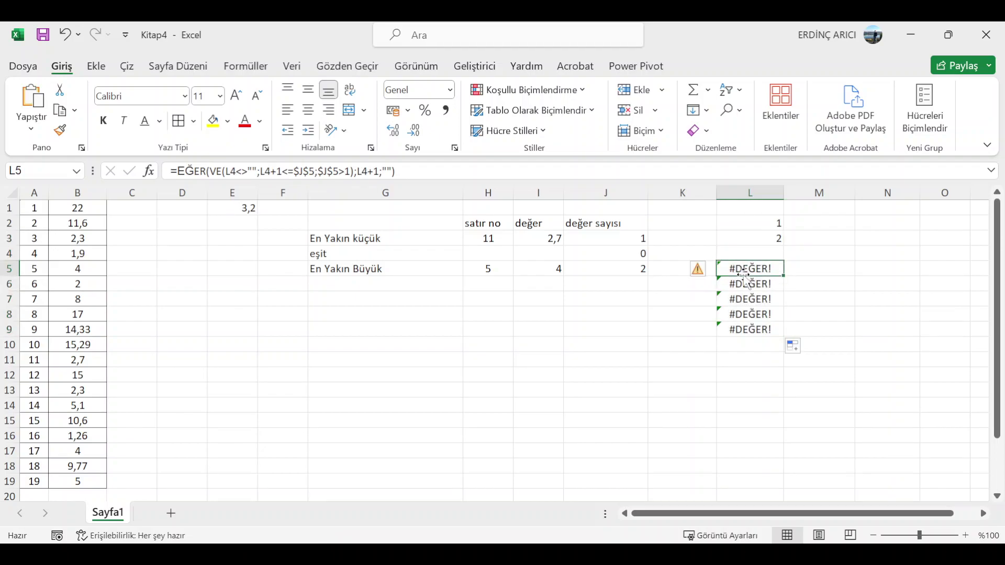
{"action": "left_click", "coordinate": [754, 256]}
{"action": "left_click", "coordinate": [753, 269]}
{"action": "left_click", "coordinate": [762, 285]}
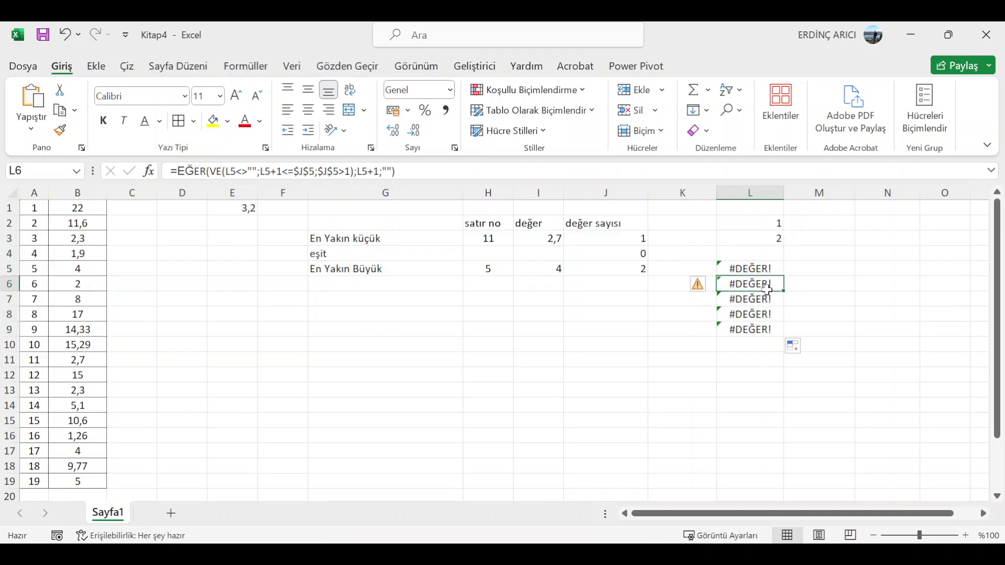
{"action": "left_click", "coordinate": [759, 255]}
{"action": "left_click", "coordinate": [759, 269]}
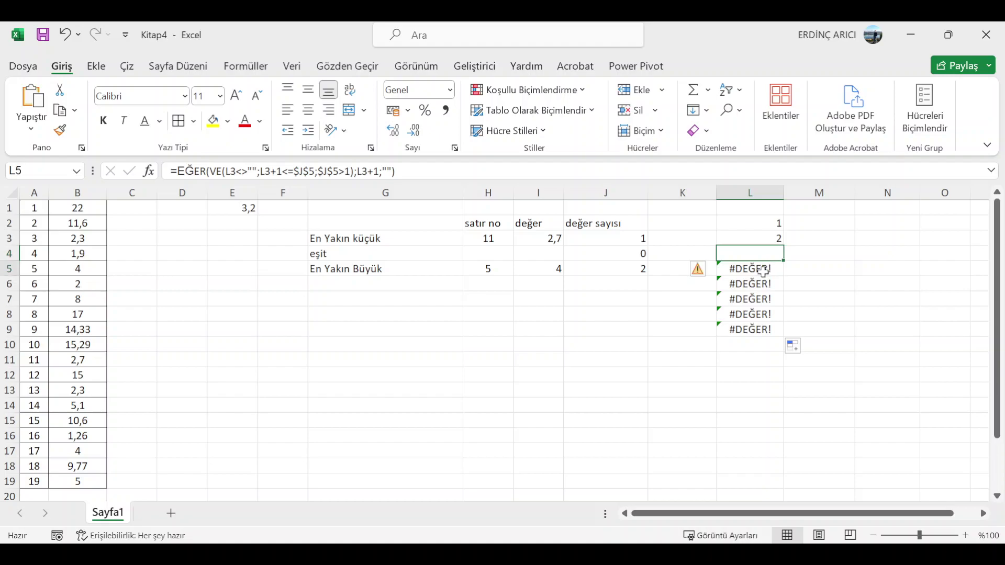
{"action": "left_click", "coordinate": [409, 167]}
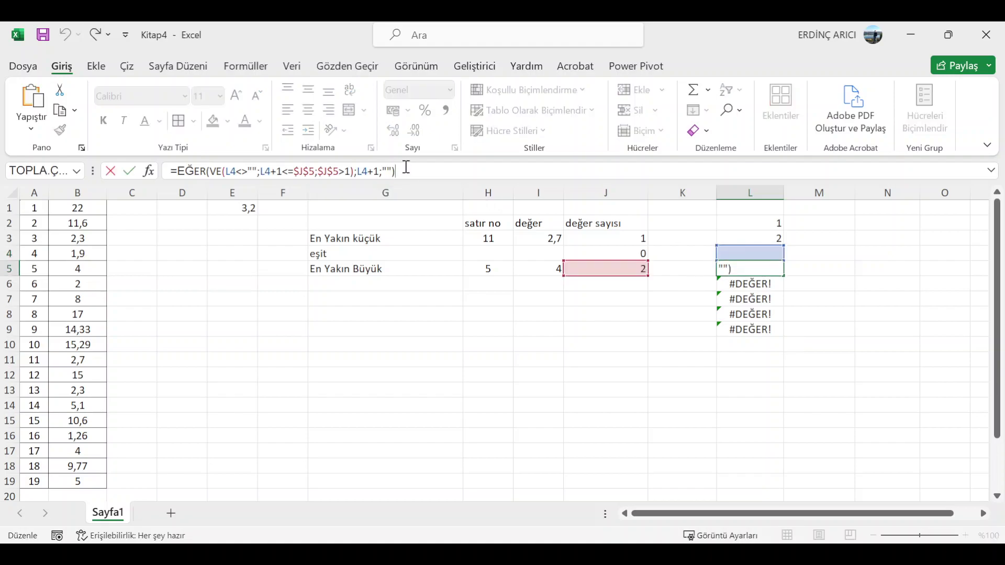
Step: In L5, replace the not-blank check with a nested eğer(L3="";""; test and close it
{"action": "left_click", "coordinate": [257, 170]}
{"action": "key", "text": "BackSpace"}
{"action": "key", "text": "BackSpace"}
{"action": "key", "text": "BackSpace"}
{"action": "key", "text": "BackSpace"}
{"action": "key", "text": "BackSpace"}
{"action": "key", "text": "BackSpace"}
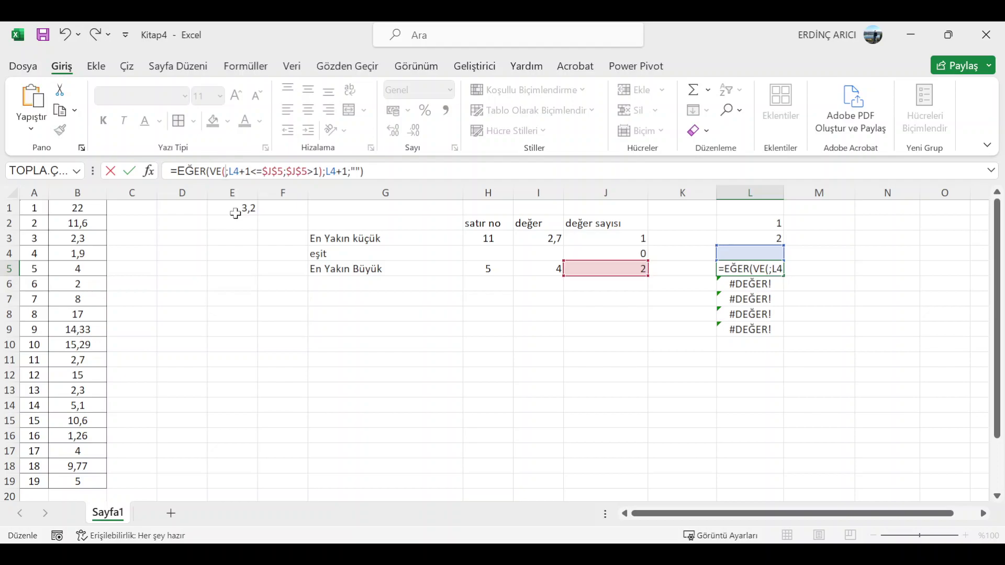
{"action": "key", "text": "Delete"}
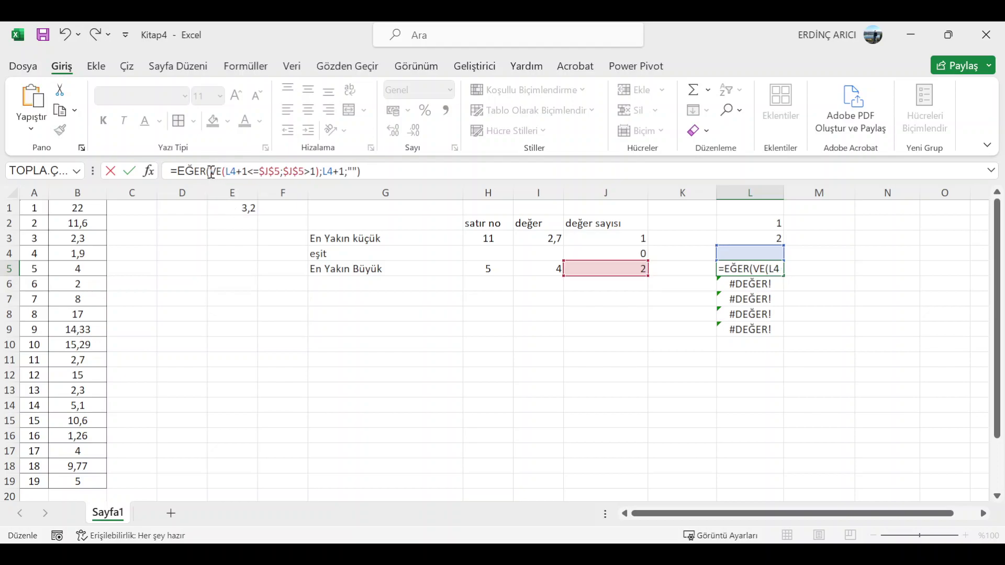
{"action": "type", "text": "eğer"}
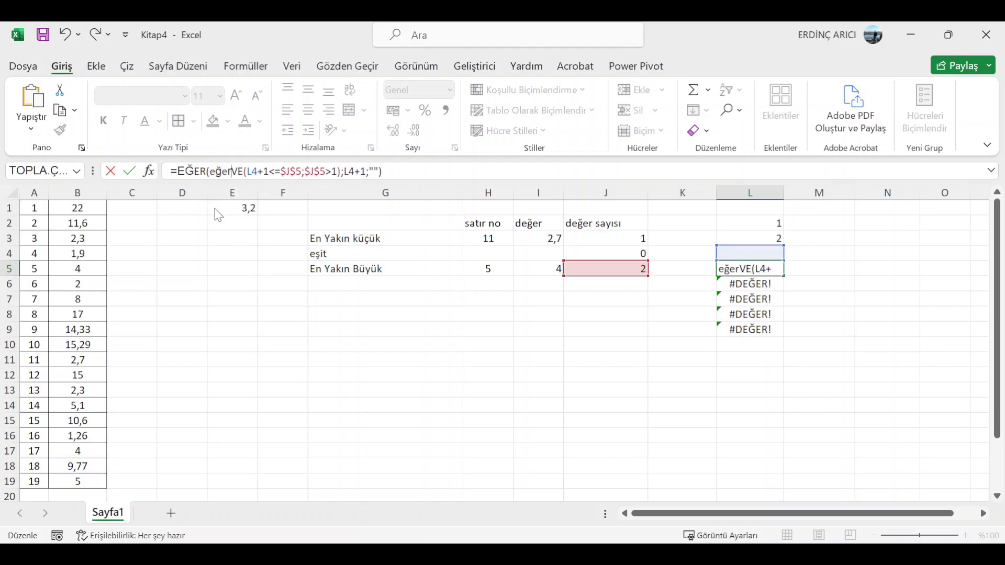
{"action": "type", "text": "("}
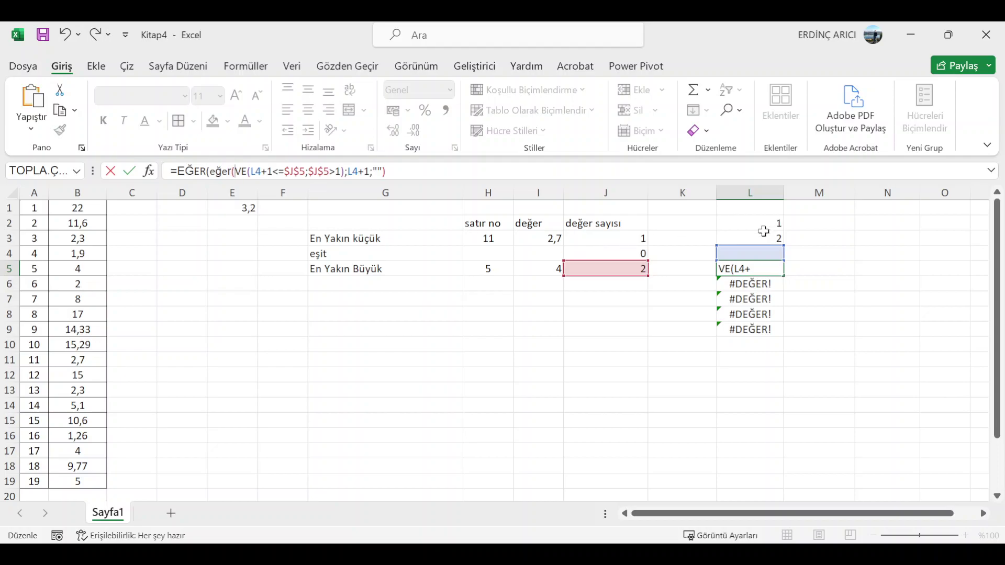
{"action": "left_click", "coordinate": [756, 239]}
{"action": "type", "text": "="}
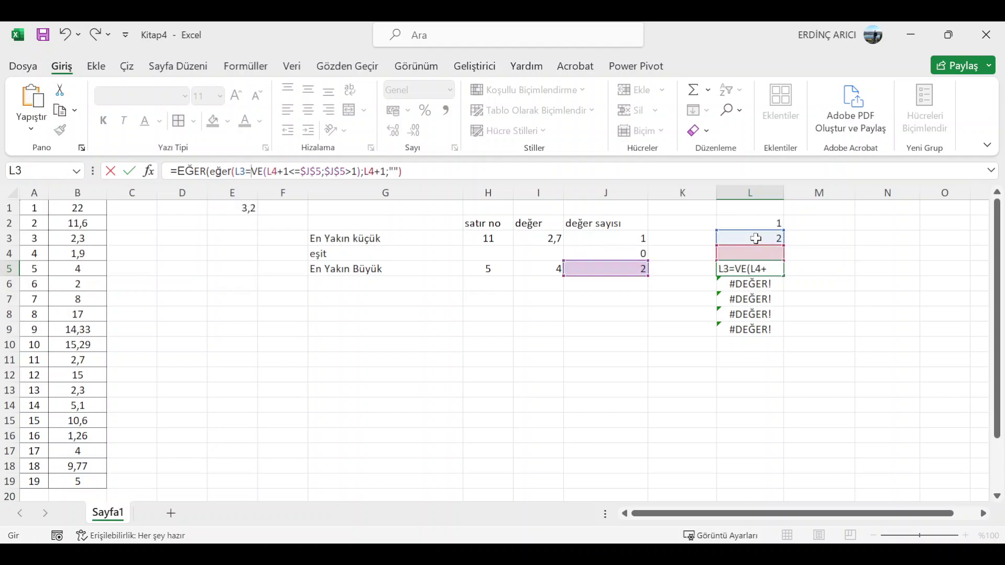
{"action": "type", "text": "\"\";\"\""}
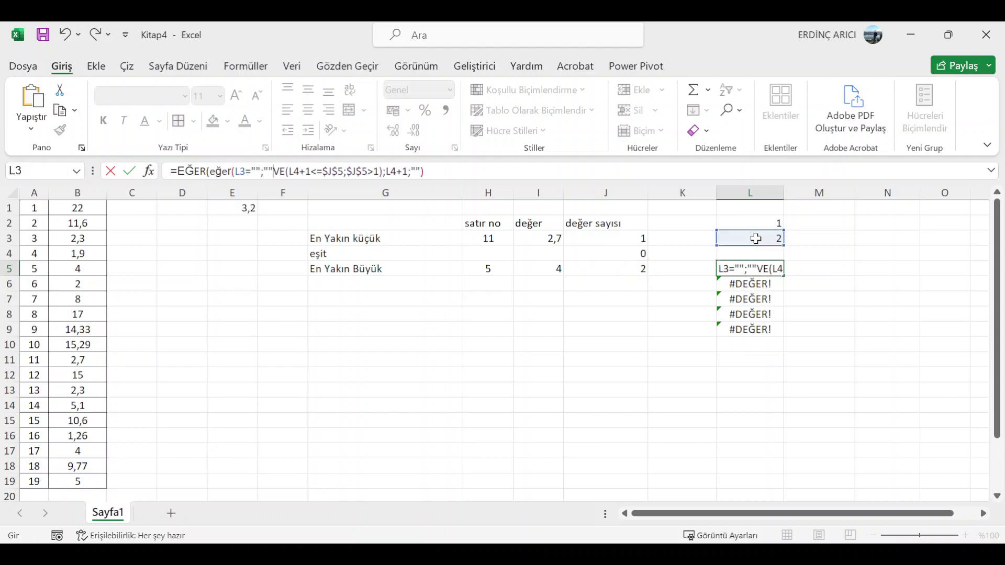
{"action": "type", "text": ";"}
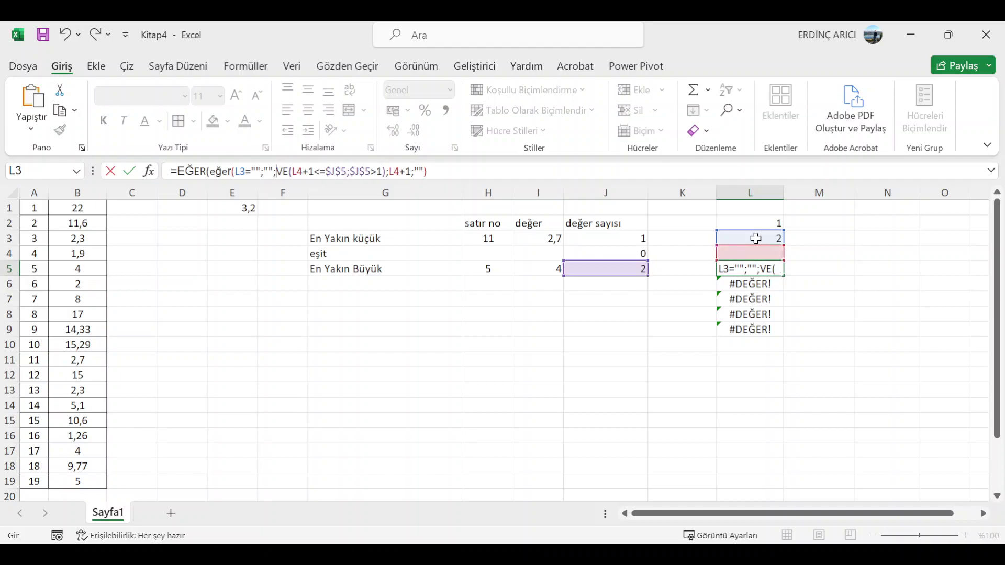
{"action": "left_click", "coordinate": [433, 173]}
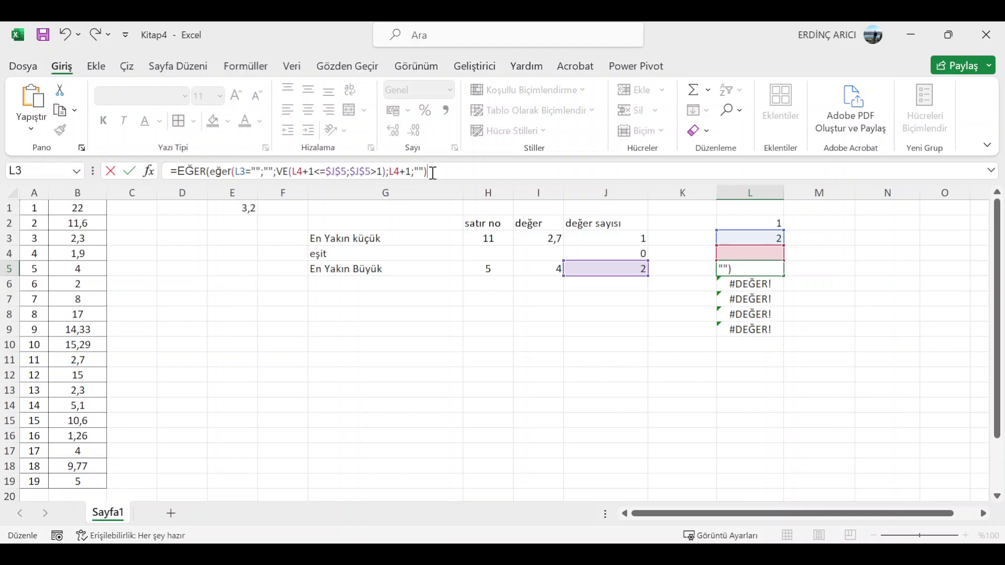
{"action": "type", "text": ")"}
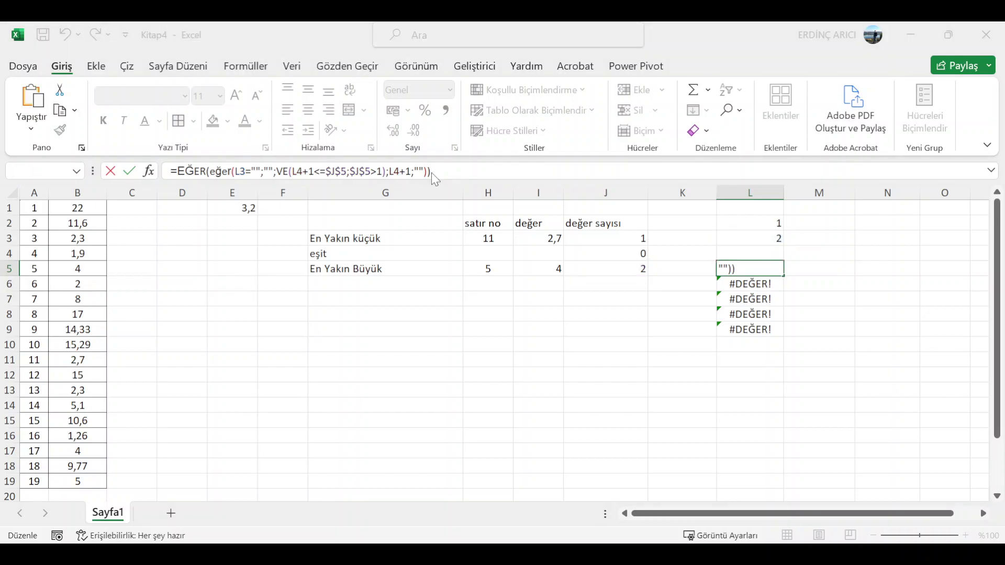
{"action": "key", "text": "Return"}
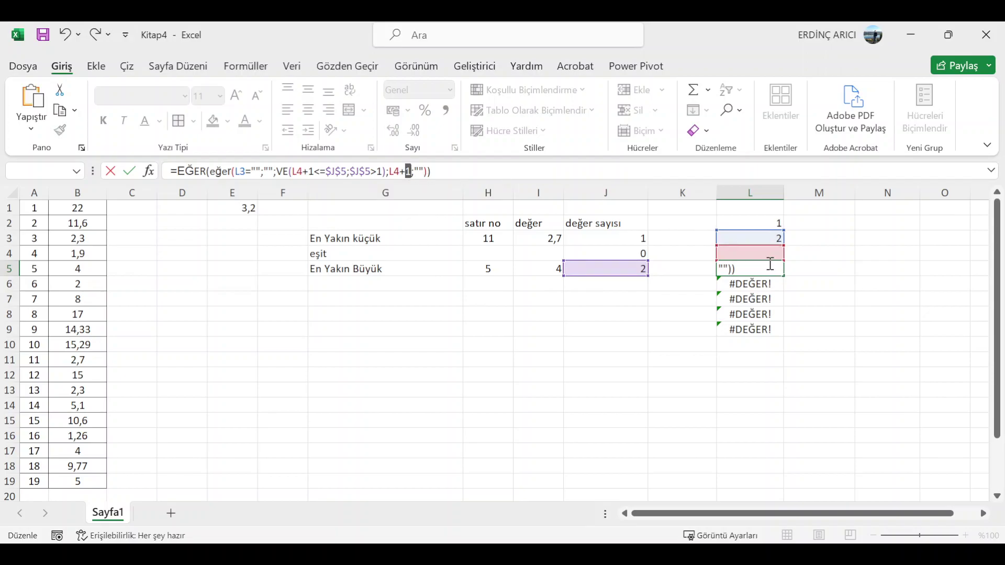
Step: Remove the duplicate outer EĞER and nest eğer( before VE( in L5's formula
{"action": "left_click", "coordinate": [452, 169]}
{"action": "left_click", "coordinate": [210, 172]}
{"action": "key", "text": "BackSpace"}
{"action": "key", "text": "BackSpace"}
{"action": "key", "text": "BackSpace"}
{"action": "key", "text": "BackSpace"}
{"action": "key", "text": "BackSpace"}
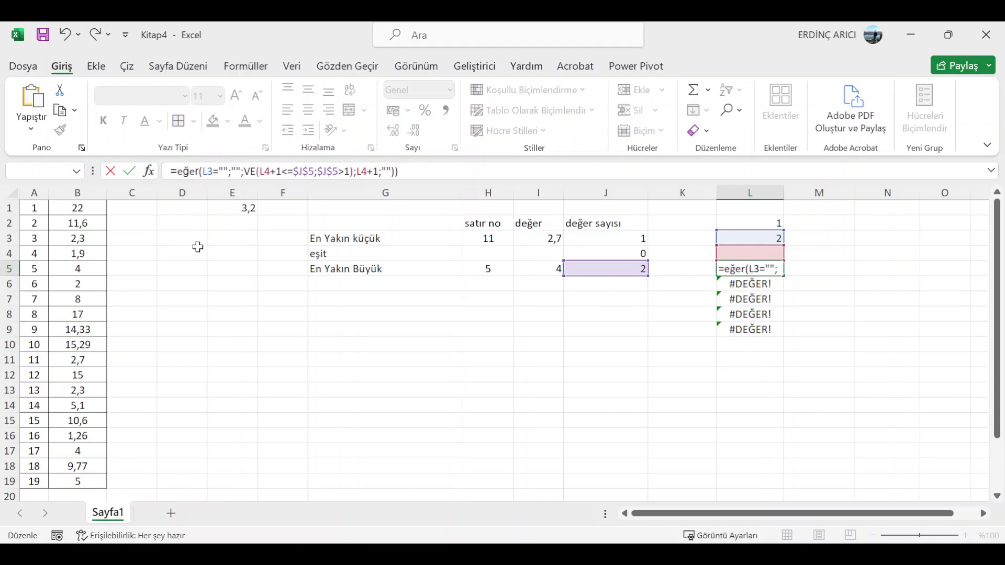
{"action": "left_click", "coordinate": [247, 172]}
{"action": "type", "text": "eğer"}
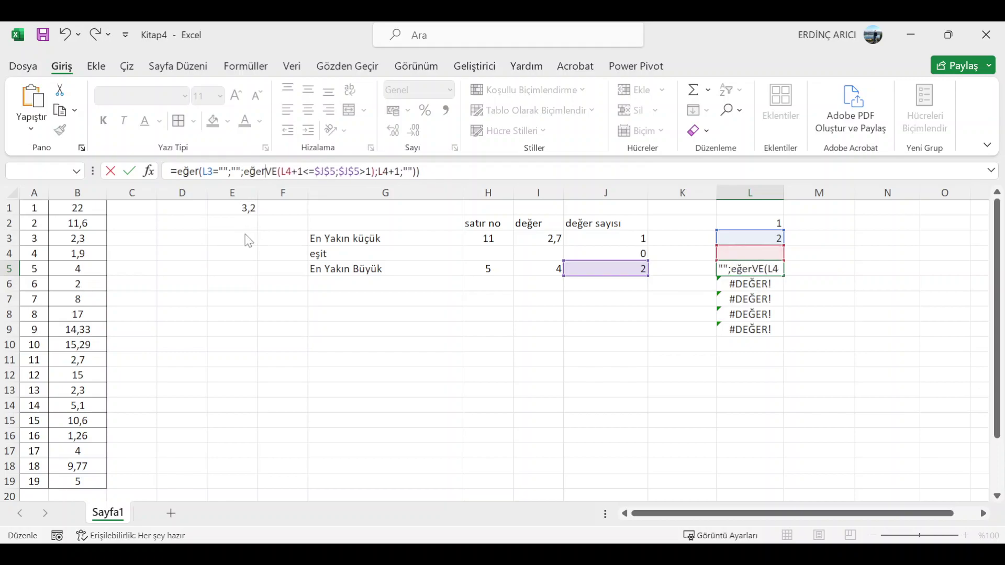
{"action": "type", "text": "("}
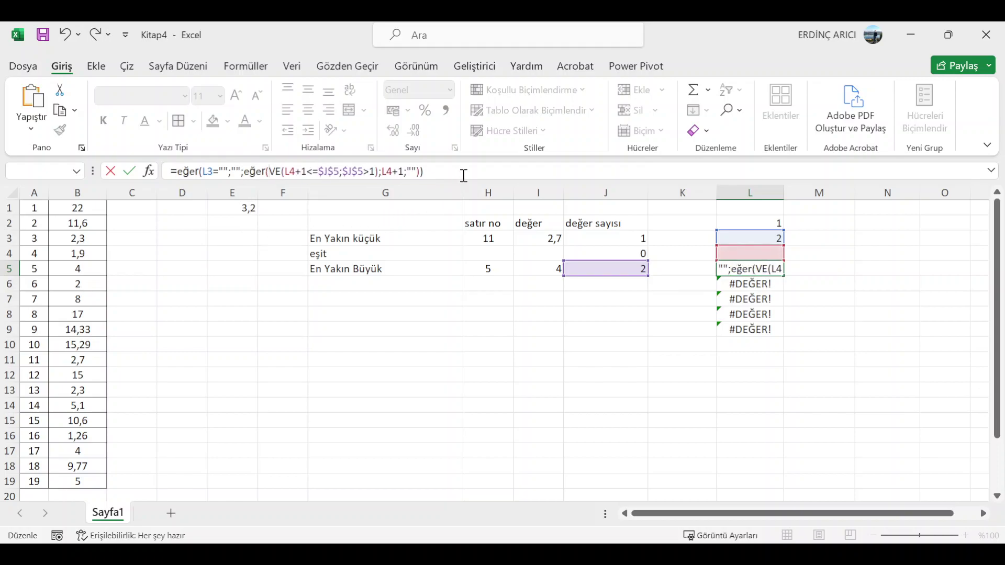
{"action": "key", "text": "Return"}
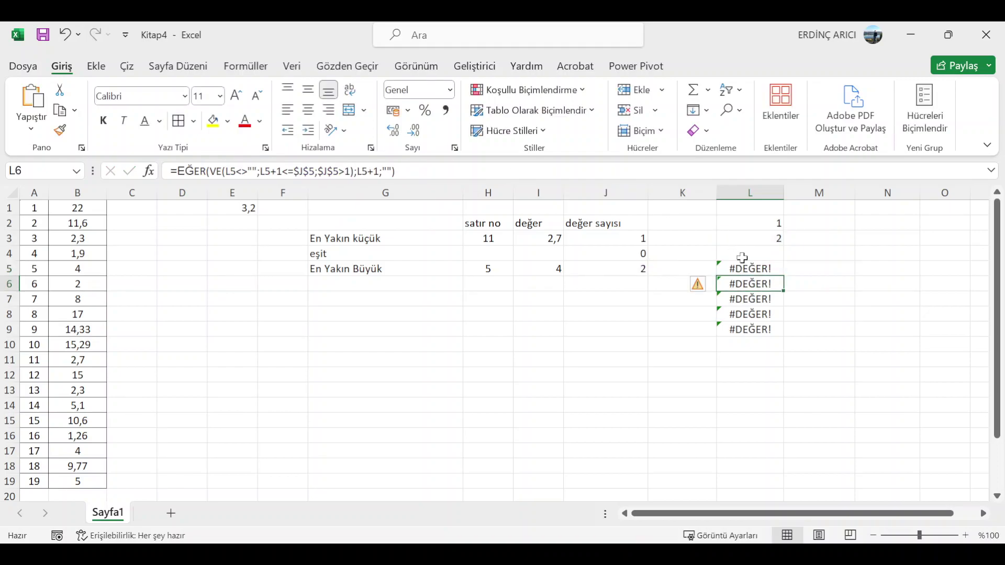
{"action": "key", "text": "ctrl+z"}
{"action": "left_click", "coordinate": [505, 171]}
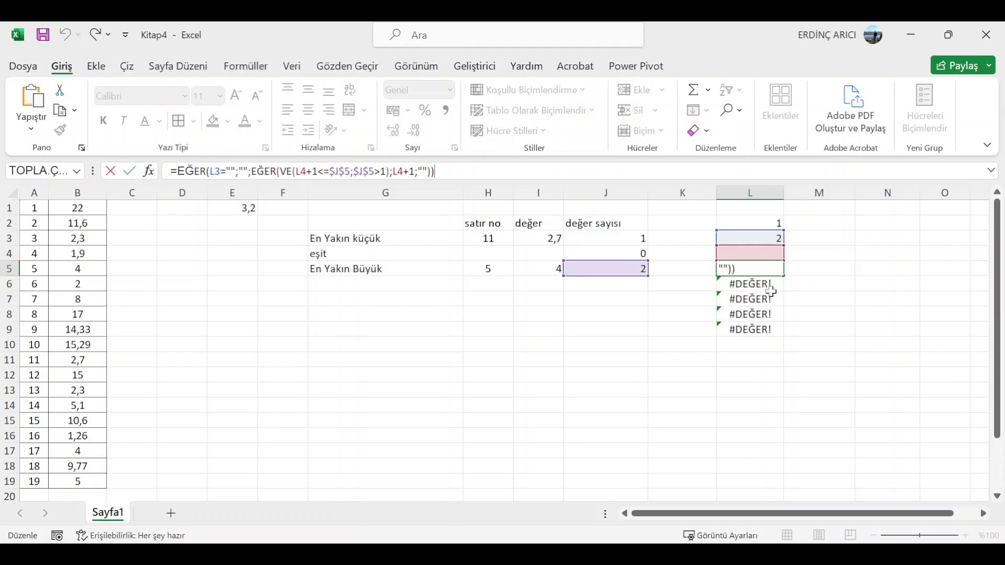
{"action": "key", "text": "Return"}
{"action": "left_click", "coordinate": [760, 238]}
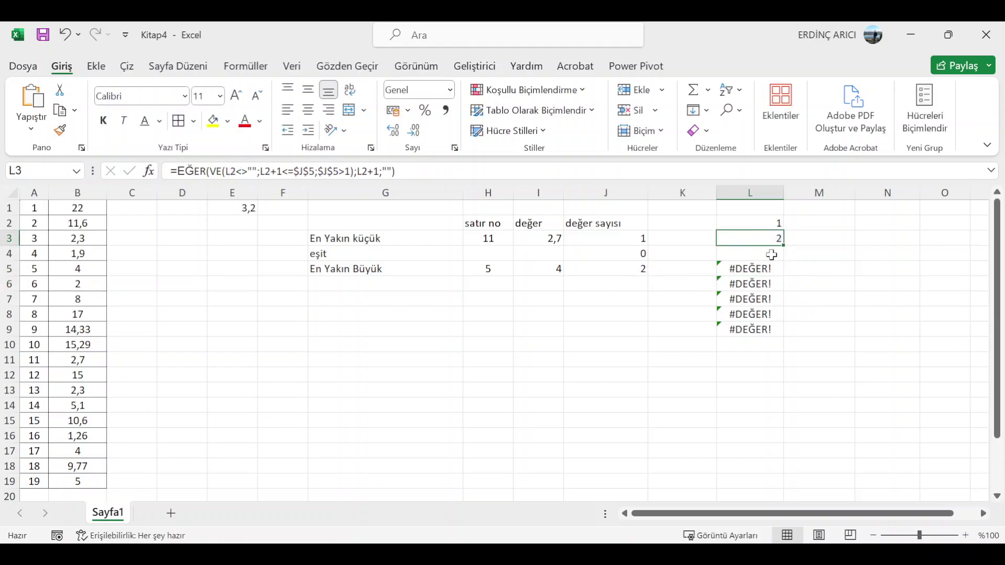
{"action": "left_click", "coordinate": [766, 267]}
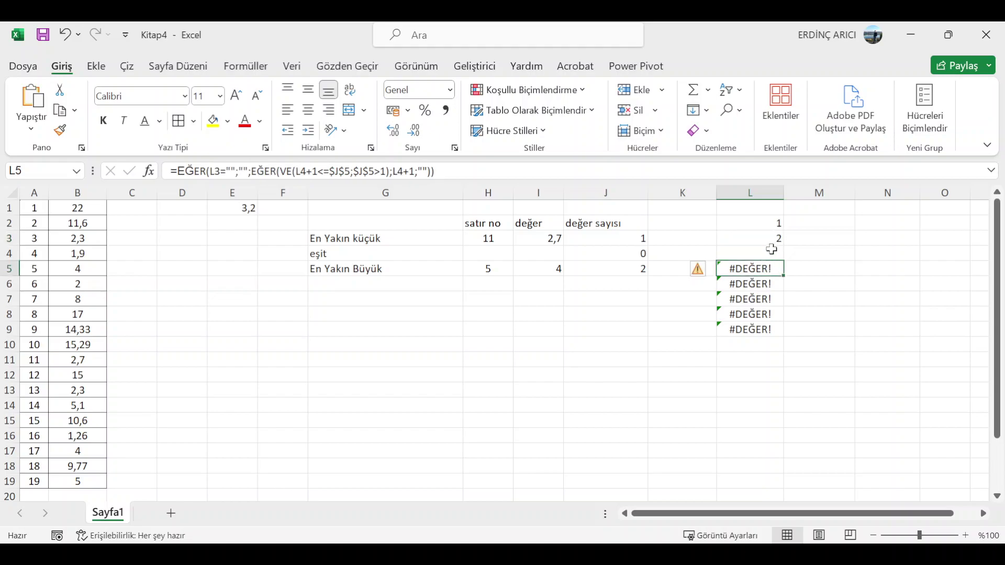
{"action": "left_click", "coordinate": [774, 240]}
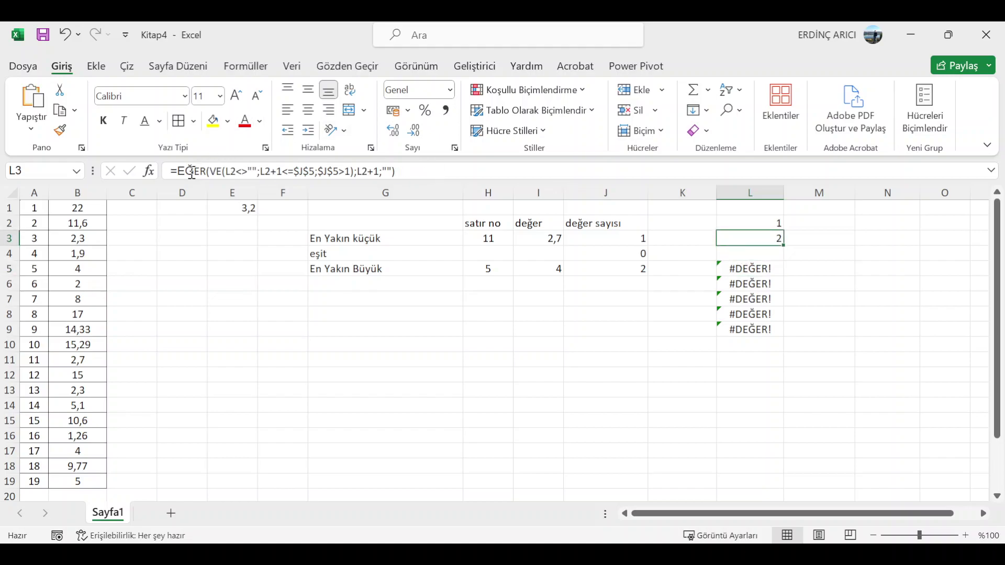
Step: Wrap L3's formula in eğer(L2="";"";…) so it returns blank below an empty cell
{"action": "left_click", "coordinate": [178, 170]}
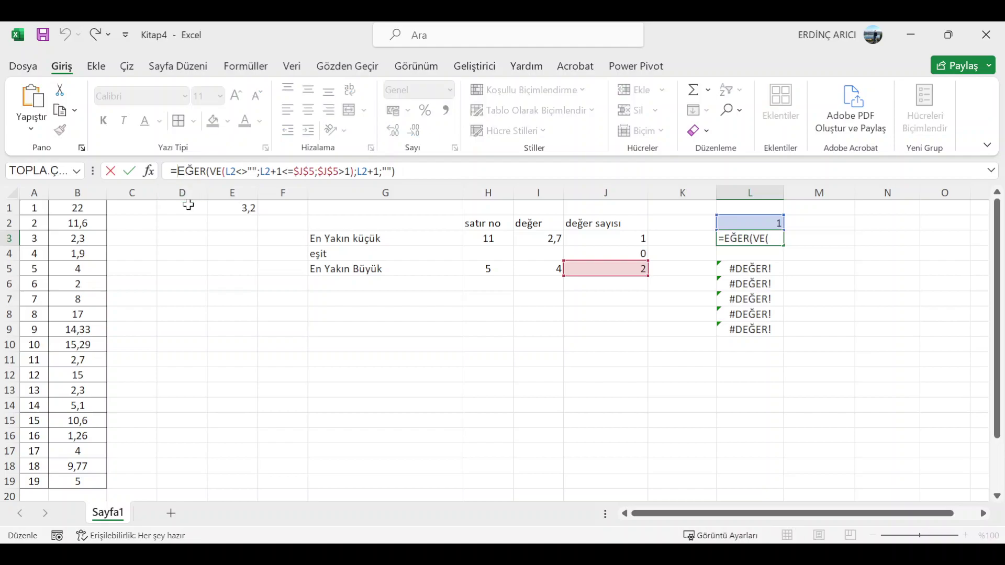
{"action": "type", "text": "eğer"}
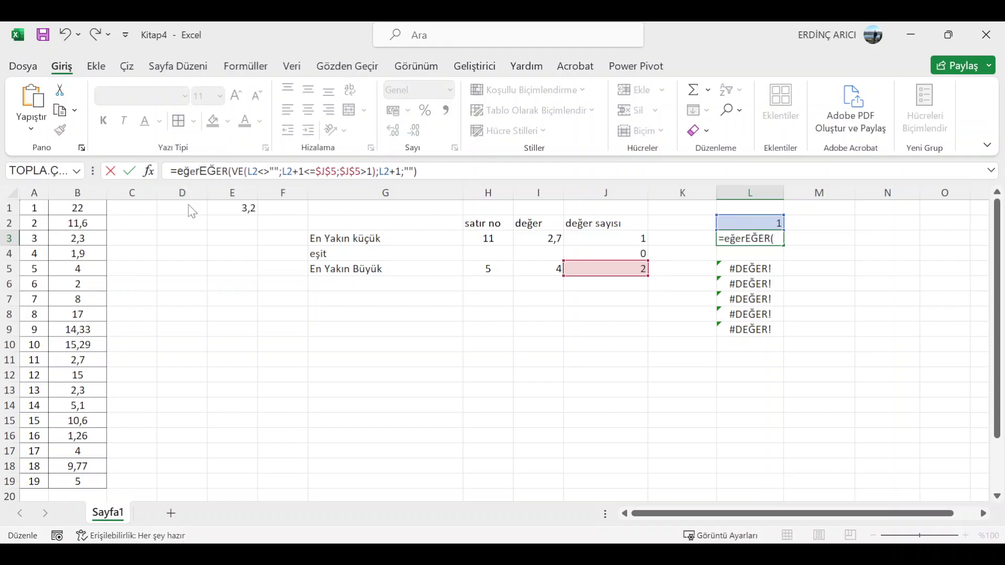
{"action": "type", "text": "("}
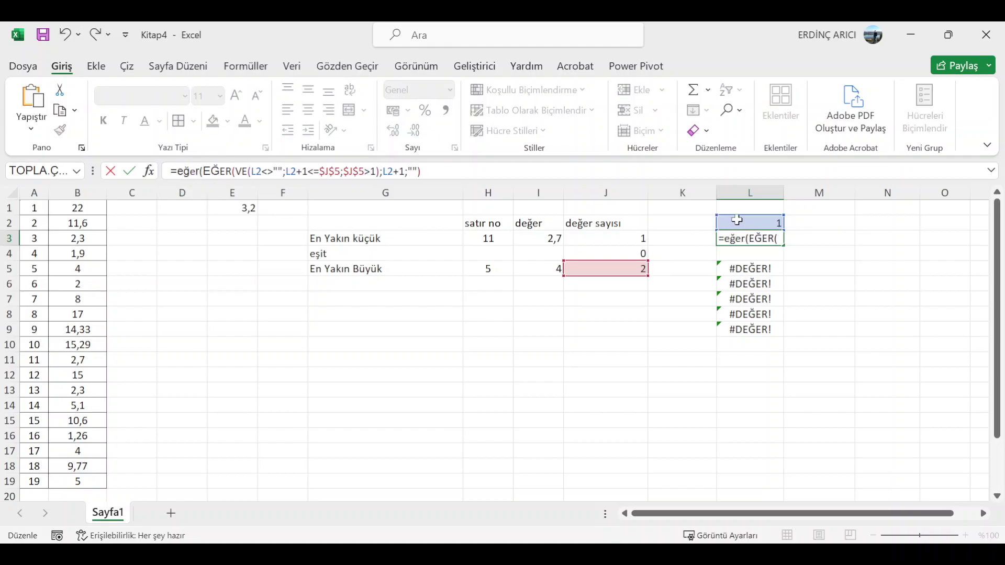
{"action": "left_click", "coordinate": [737, 220]}
{"action": "type", "text": "=\""}
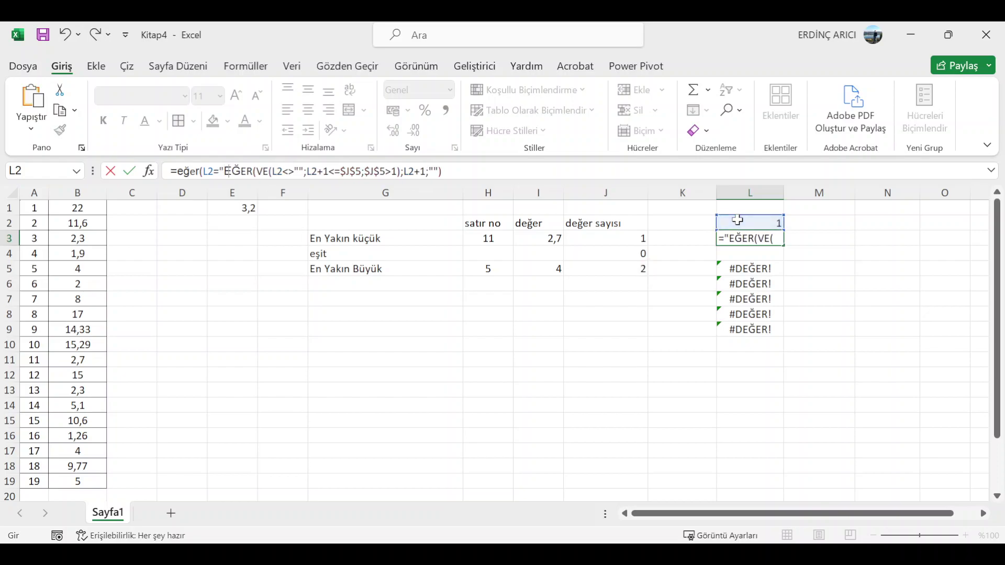
{"action": "type", "text": "\";\"\";"}
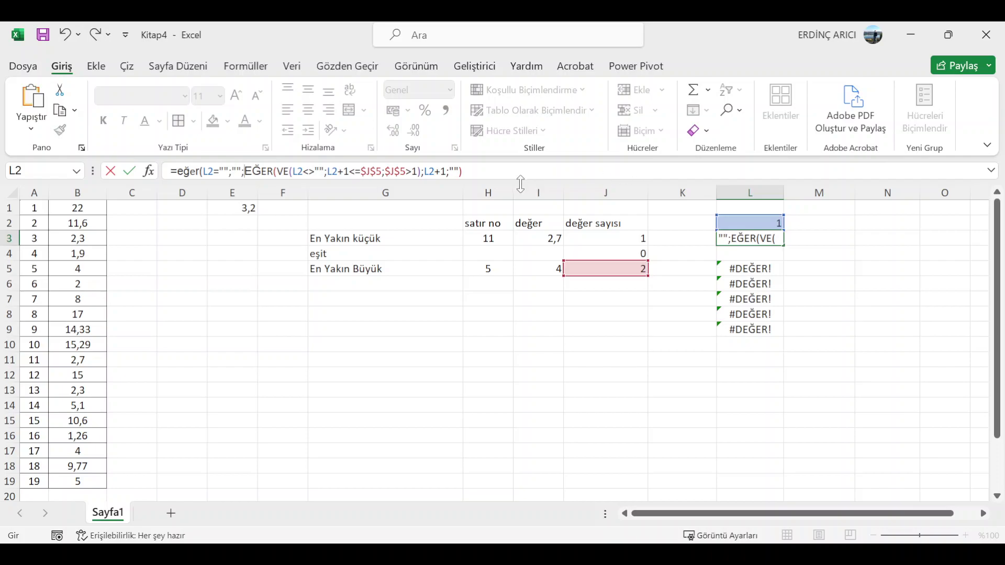
{"action": "left_click", "coordinate": [498, 173]}
{"action": "type", "text": ")"}
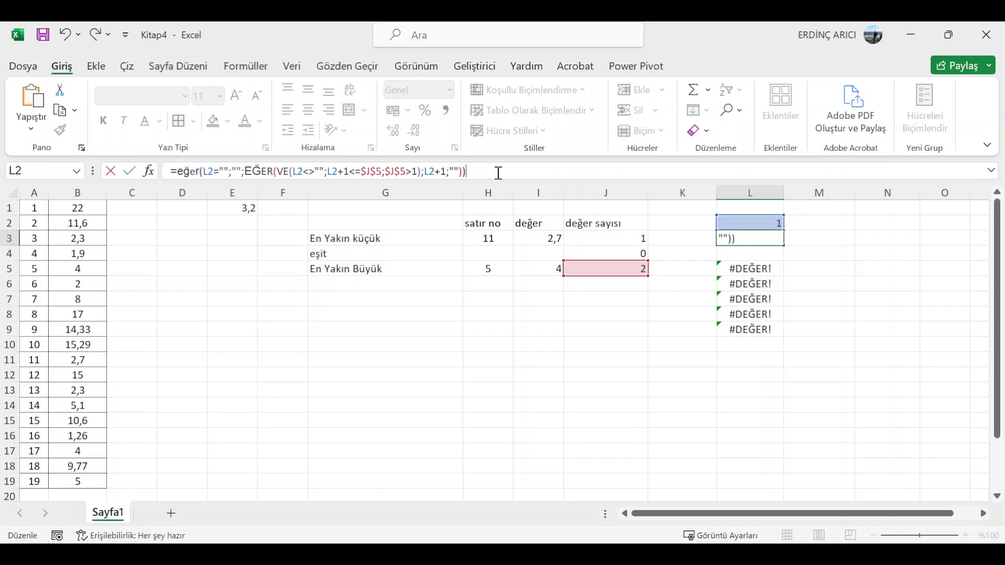
{"action": "key", "text": "Return"}
Step: Fill the revised L3 formula down through L9, clearing the #DEĞER! errors
{"action": "left_click", "coordinate": [733, 235]}
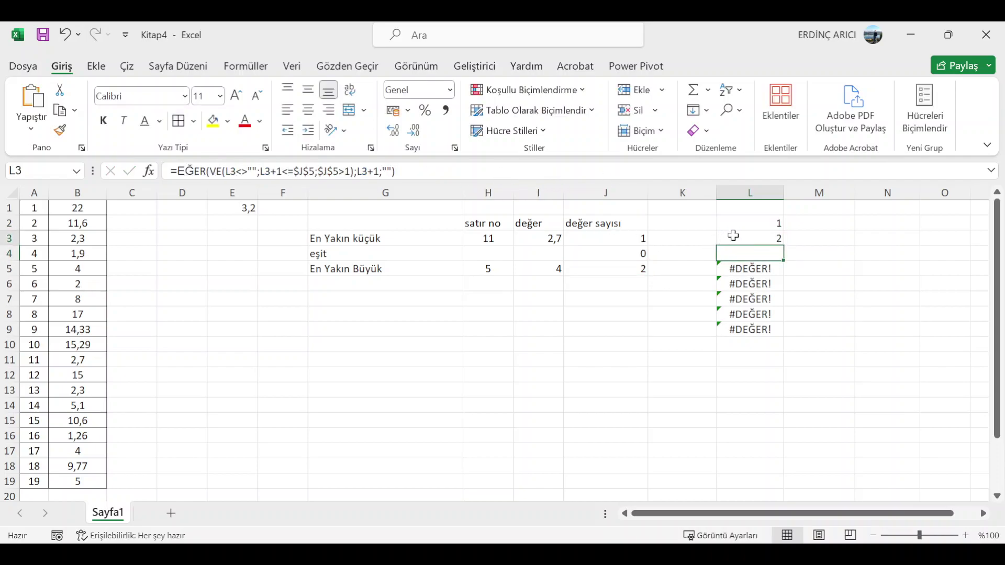
{"action": "left_click_drag", "start_coordinate": [784, 246], "coordinate": [786, 335]}
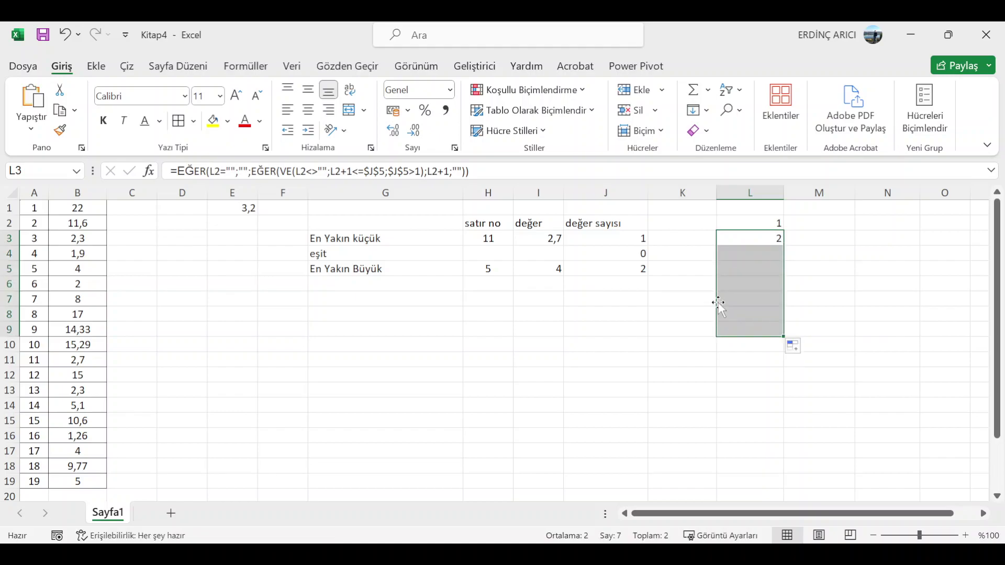
{"action": "left_click", "coordinate": [836, 224]}
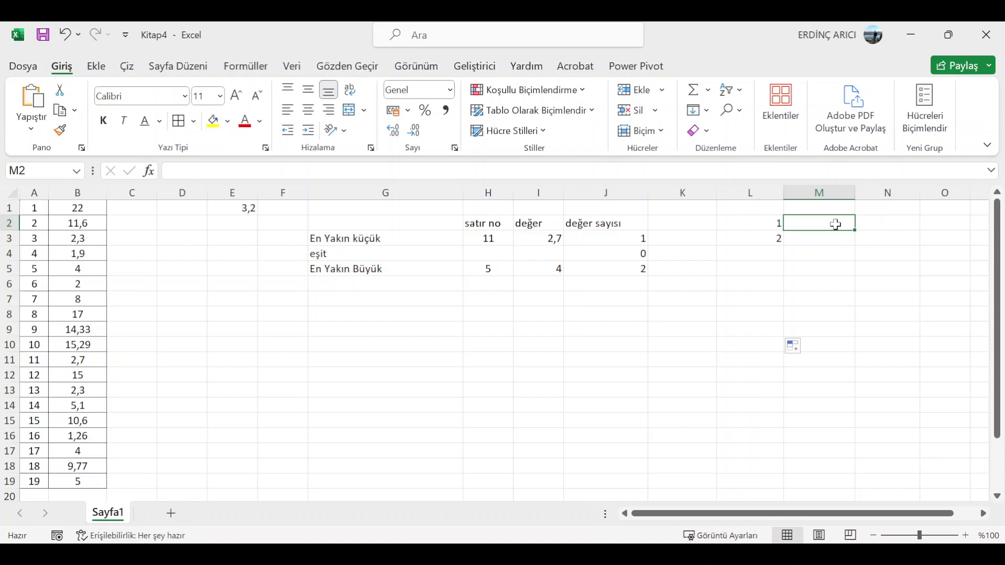
Step: Begin M2's formula as =KÜÇÜK(EĞER(B1:B19=I5 using the sheet ranges
{"action": "type", "text": "="}
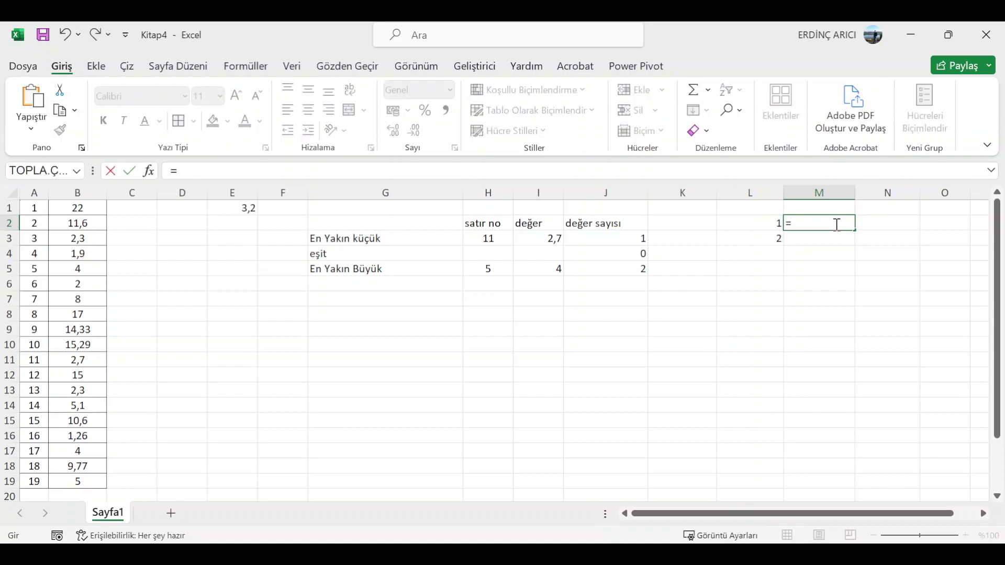
{"action": "type", "text": "kü"}
{"action": "key", "text": "Tab"}
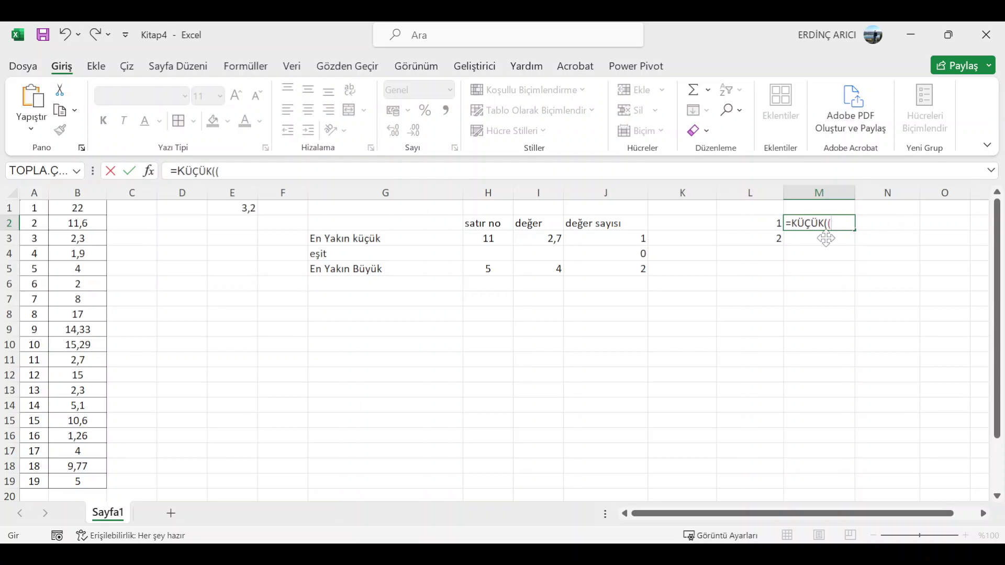
{"action": "type", "text": "eğ"}
{"action": "key", "text": "Tab"}
{"action": "left_click", "coordinate": [78, 208]}
{"action": "left_click_drag", "start_coordinate": [75, 244], "coordinate": [66, 486]}
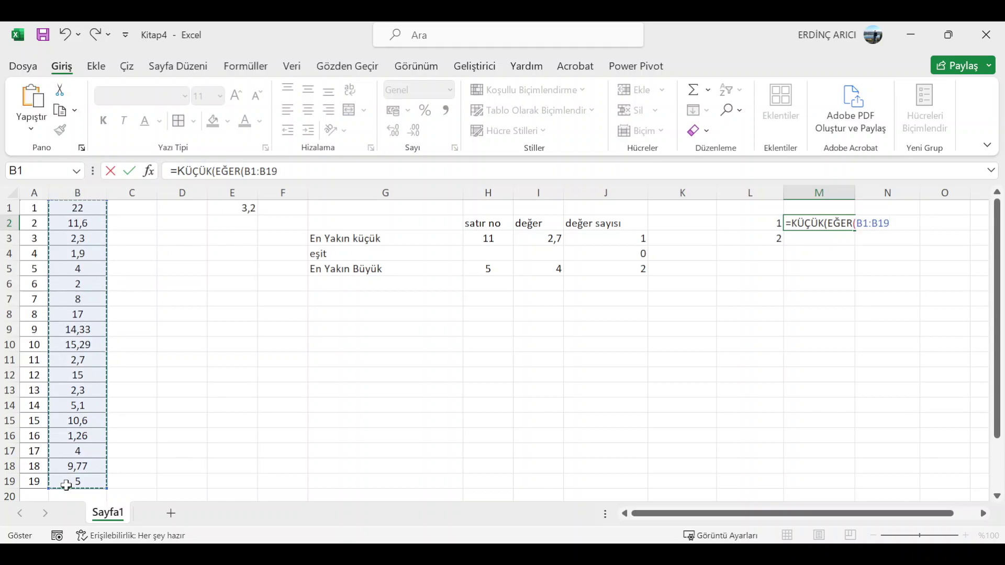
{"action": "type", "text": "="}
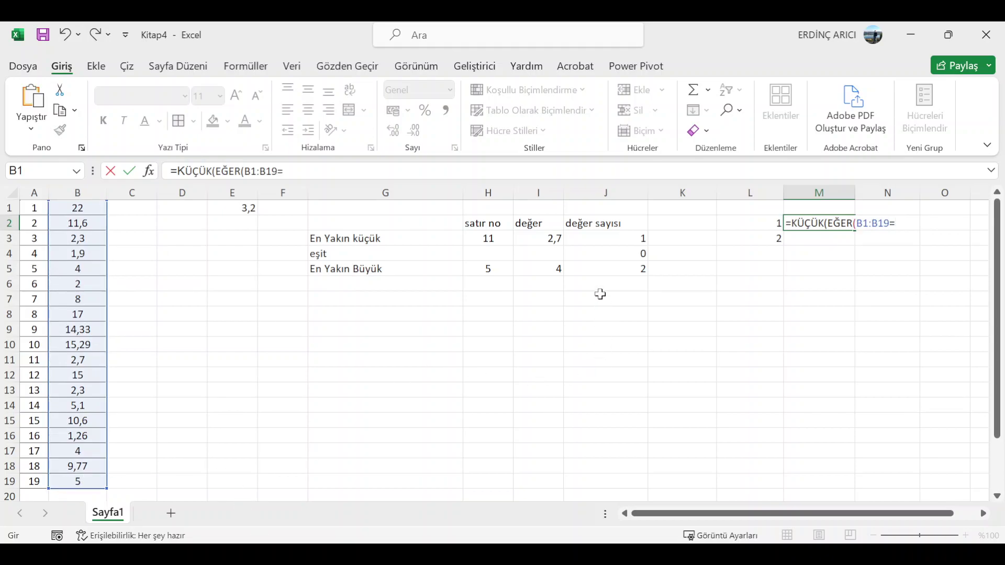
{"action": "left_click", "coordinate": [553, 270]}
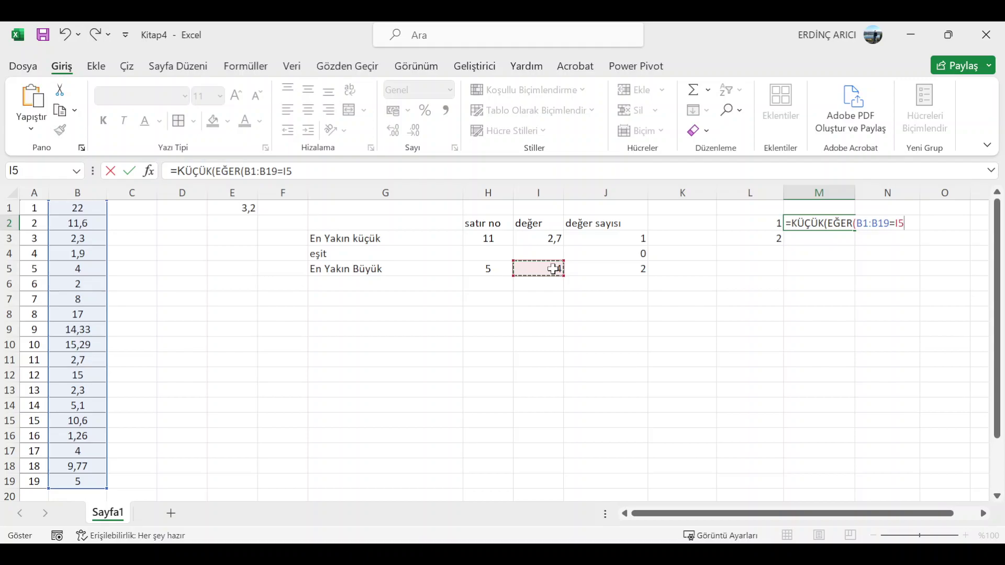
Step: Complete it with ;SATIR(B1:B19);"");L2) so M2 returns row 5
{"action": "type", "text": ";"}
{"action": "type", "text": "sat"}
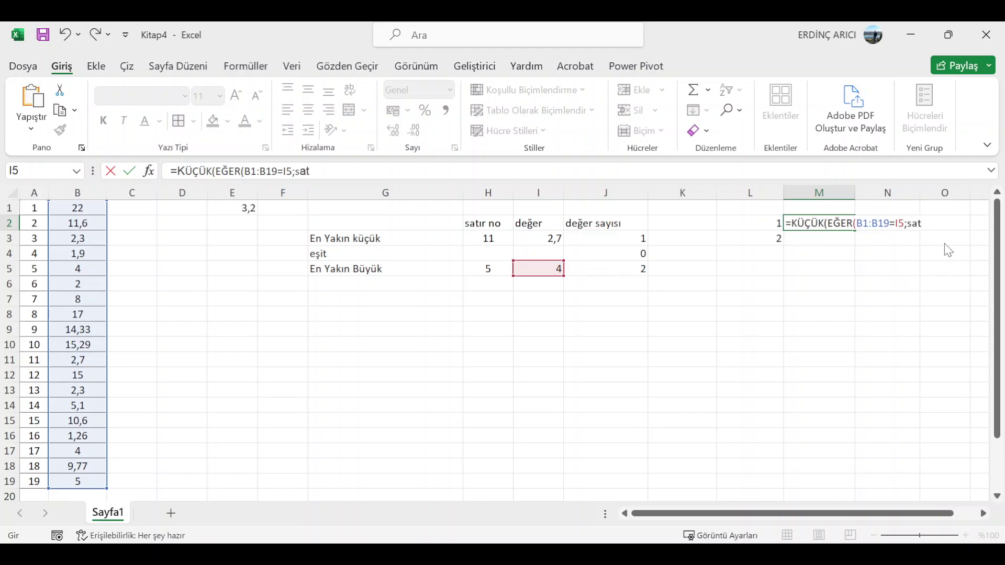
{"action": "key", "text": "Tab"}
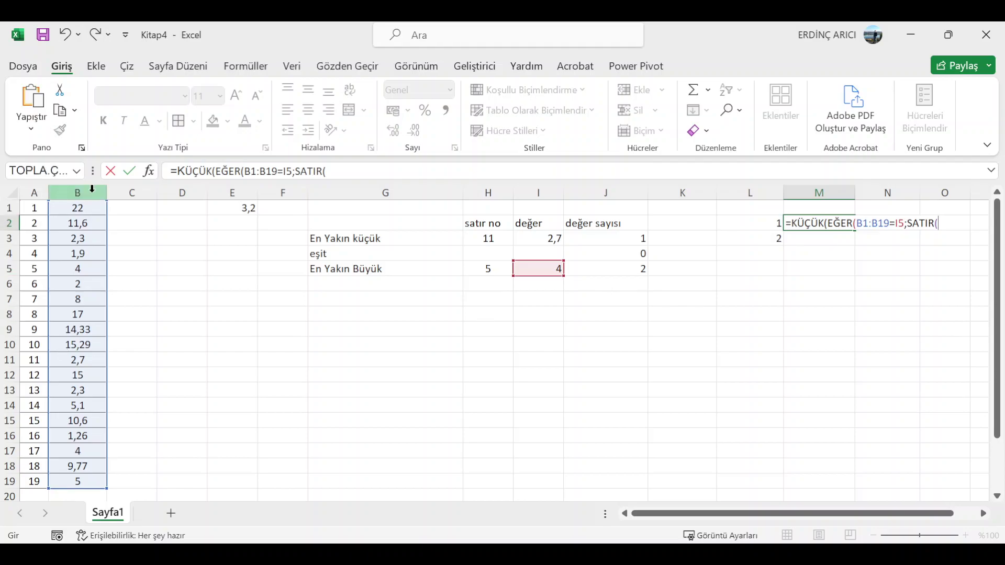
{"action": "left_click_drag", "start_coordinate": [85, 209], "coordinate": [74, 479]}
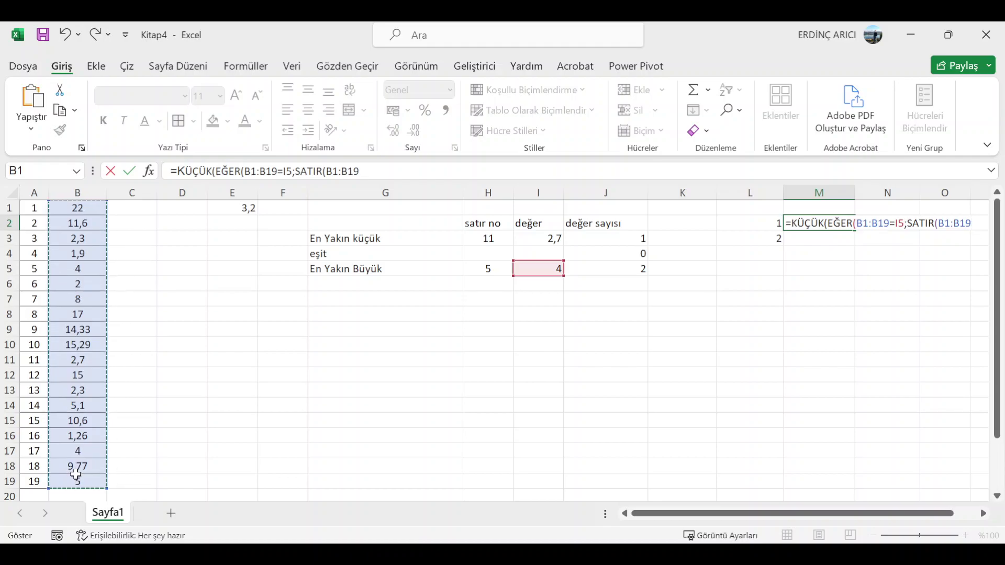
{"action": "type", "text": ");"}
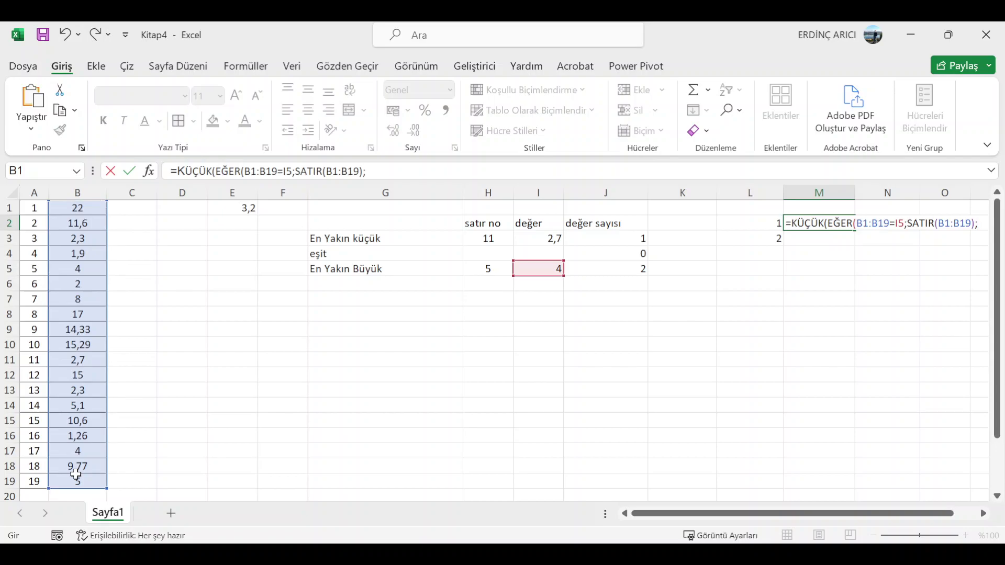
{"action": "type", "text": "\"\""}
{"action": "type", "text": ");"}
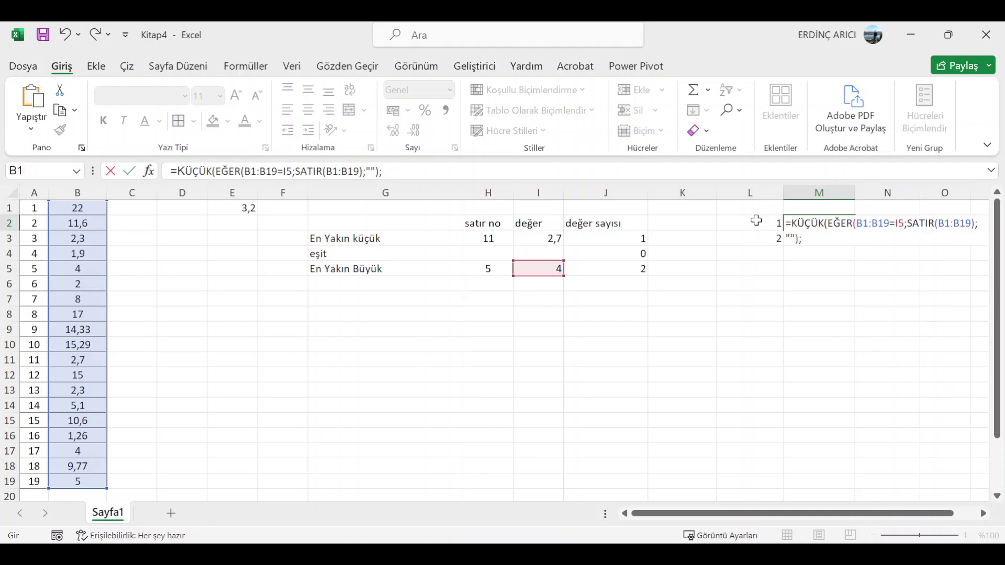
{"action": "left_click", "coordinate": [758, 220]}
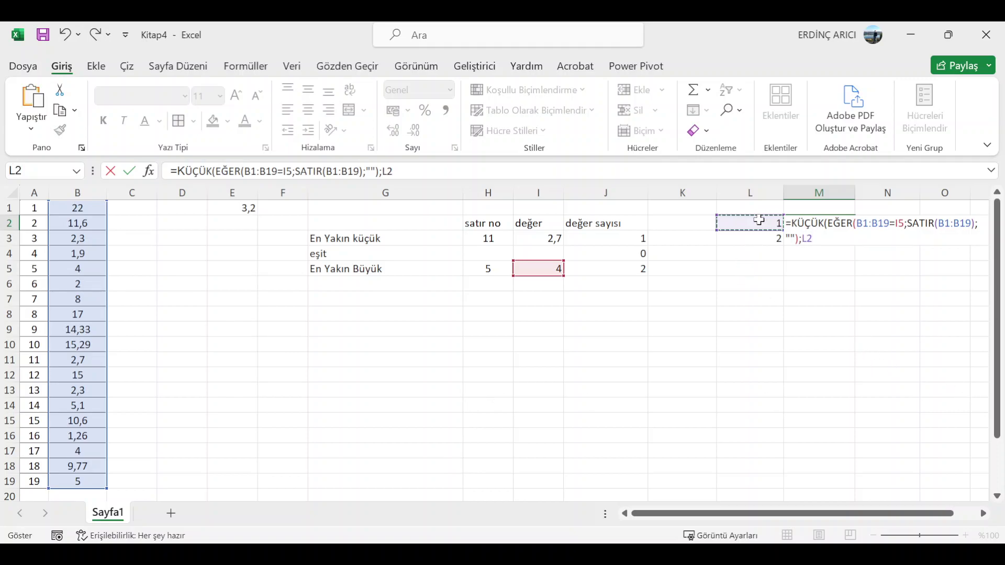
{"action": "type", "text": ")"}
{"action": "key", "text": "Return"}
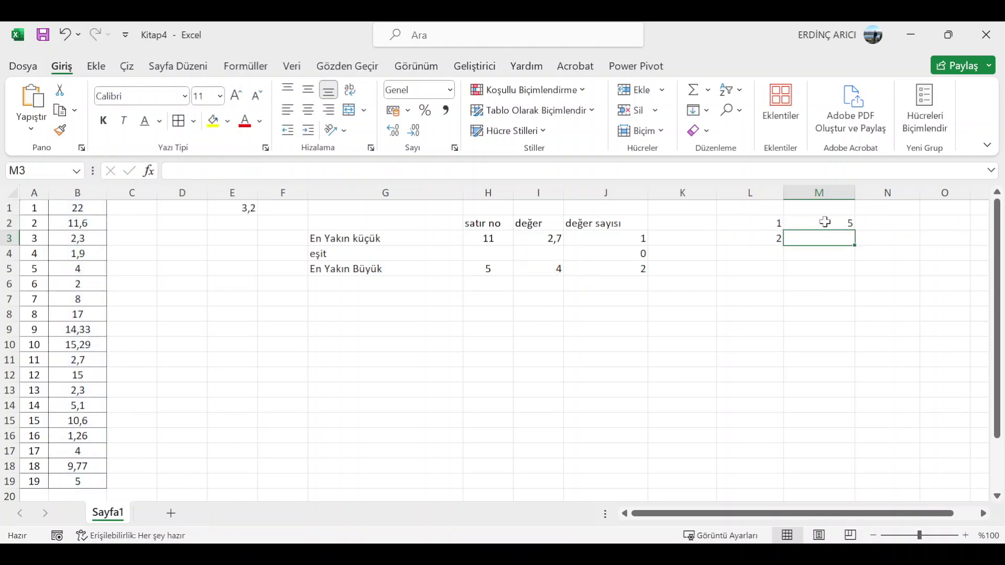
{"action": "left_click", "coordinate": [825, 222]}
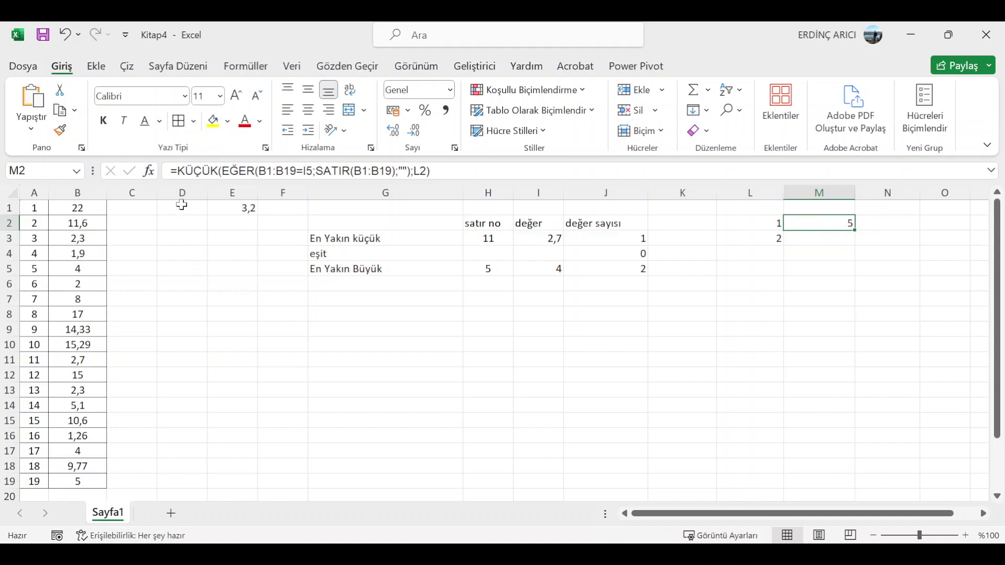
Step: Change both B1:B19 ranges in M2 to $B$1:$B$19 and I5 to $I$5
{"action": "left_click", "coordinate": [265, 173]}
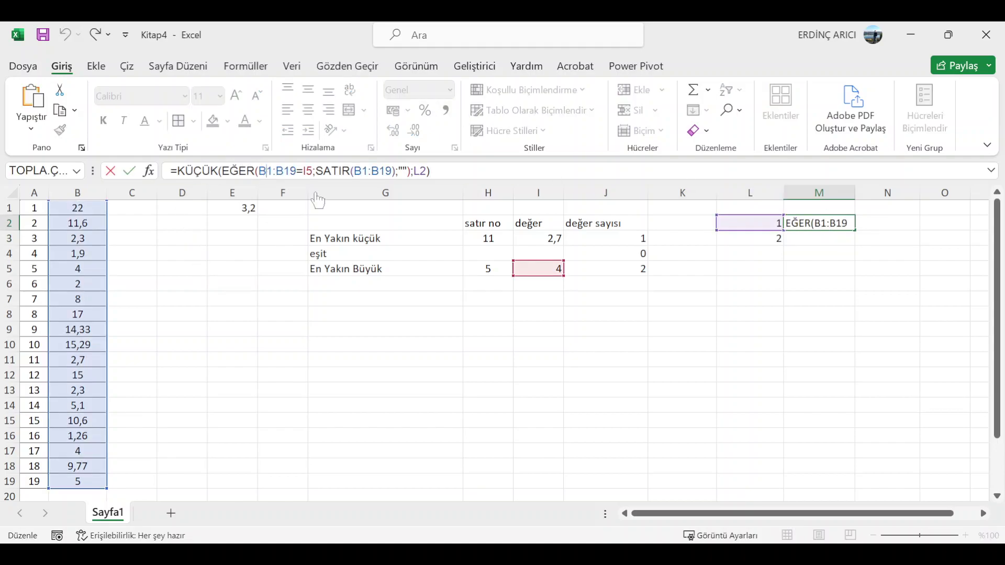
{"action": "key", "text": "F4"}
{"action": "left_click", "coordinate": [303, 171]}
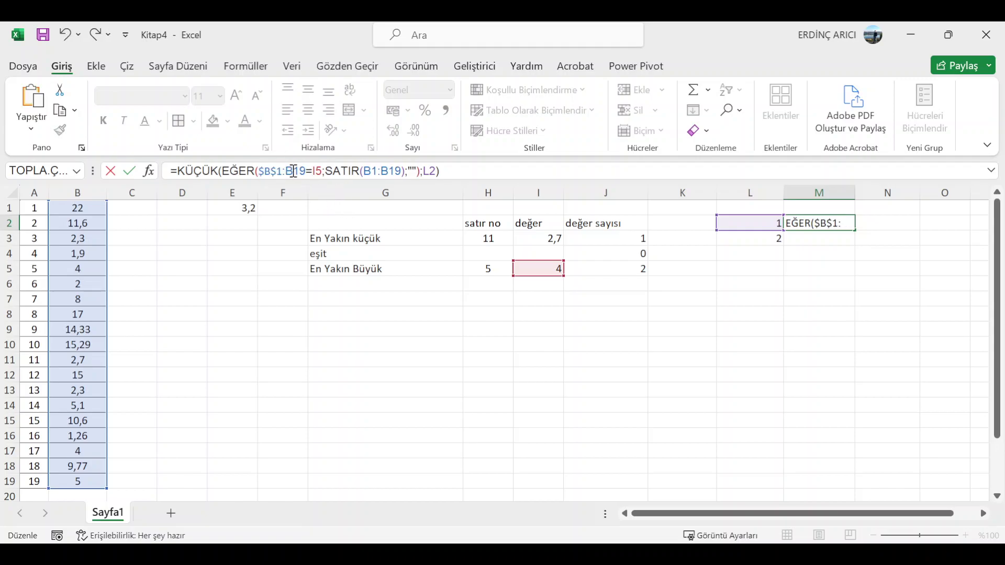
{"action": "key", "text": "F4"}
{"action": "left_click", "coordinate": [374, 171]}
{"action": "key", "text": "F4"}
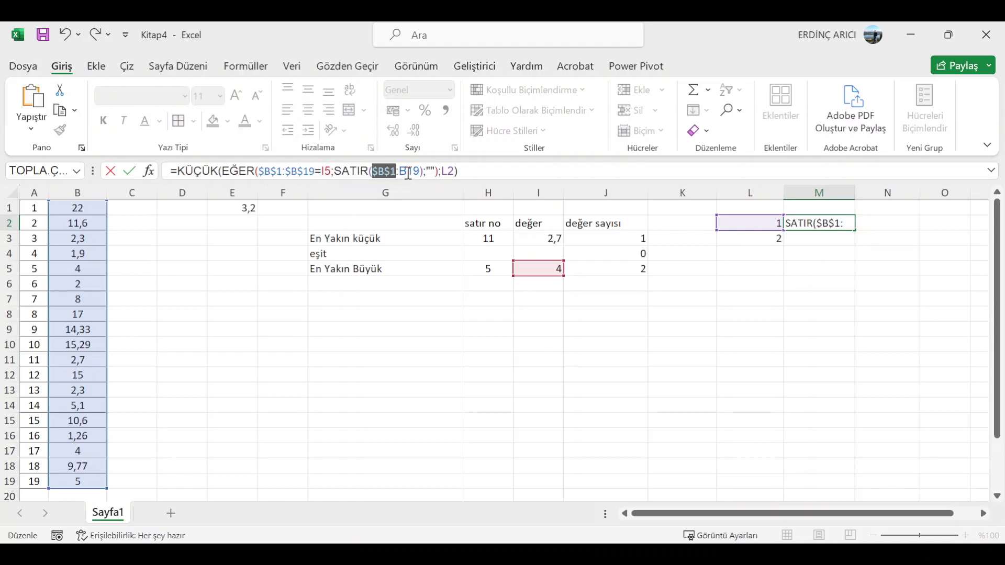
{"action": "left_click", "coordinate": [412, 171]}
{"action": "key", "text": "F4"}
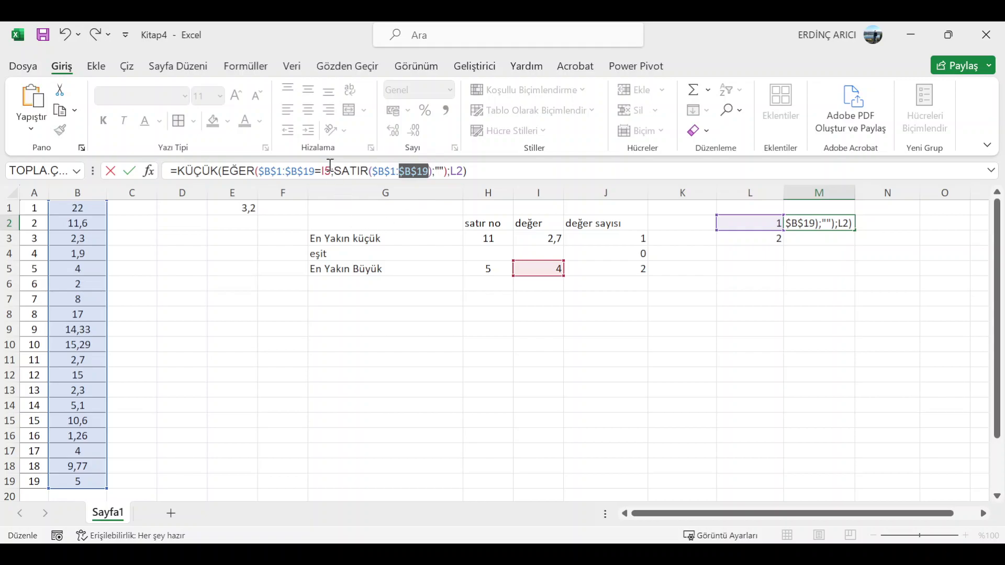
{"action": "left_click", "coordinate": [329, 171]}
{"action": "key", "text": "F4"}
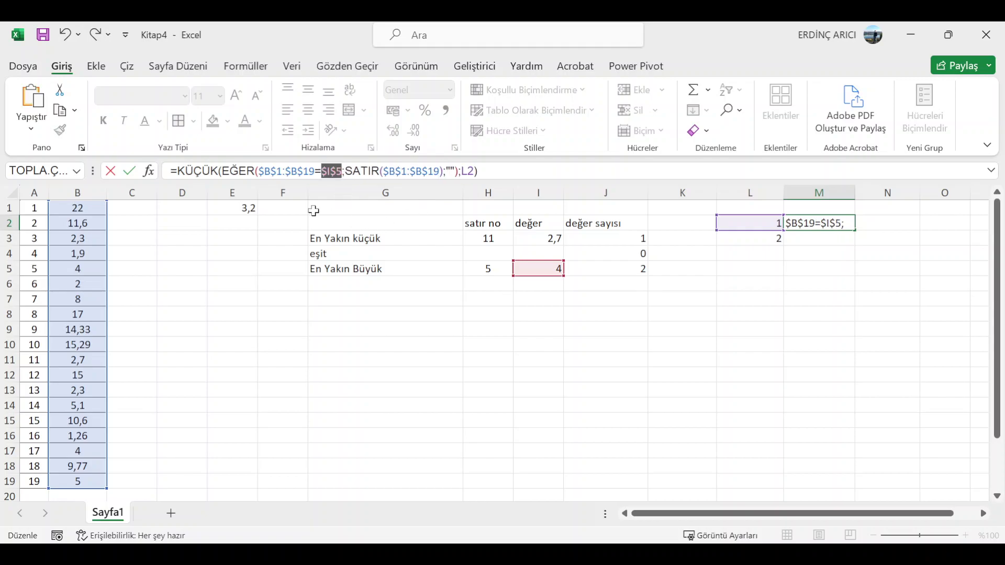
{"action": "key", "text": "Return"}
{"action": "left_click", "coordinate": [833, 223]}
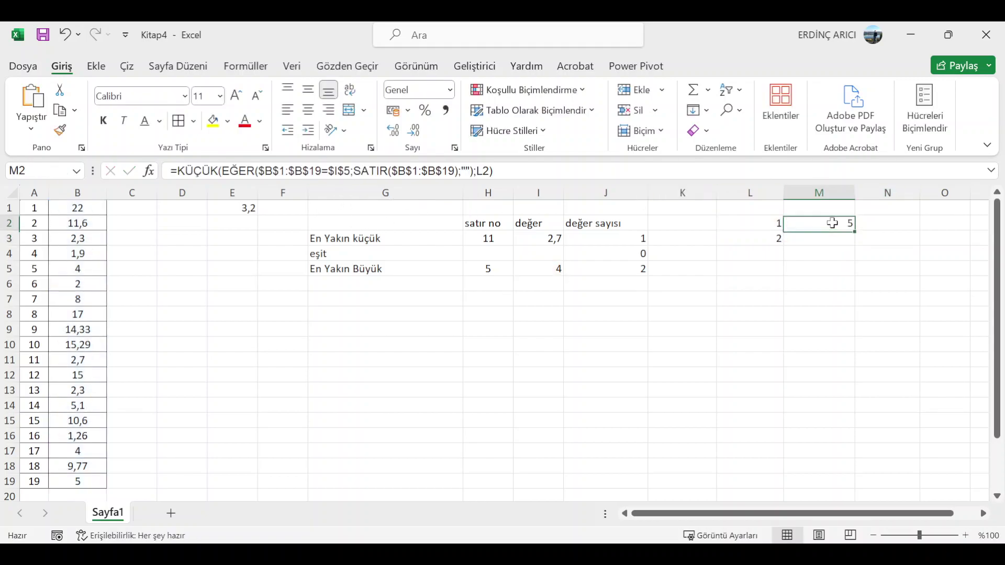
Step: Wrap M2's formula in EĞER(L2<>"";…;"") so it returns blank when L2 is empty
{"action": "left_click", "coordinate": [175, 171]}
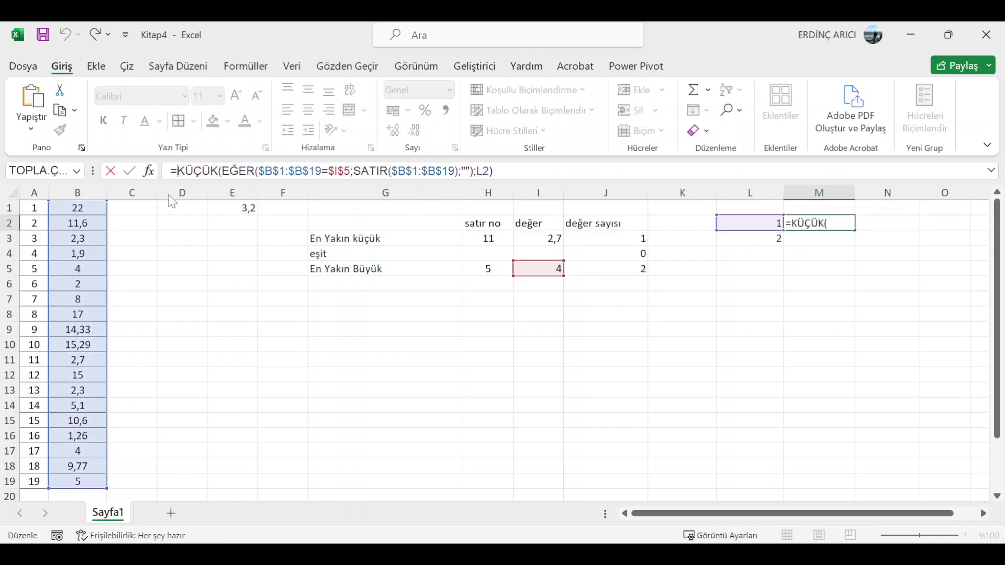
{"action": "type", "text": "eğer"}
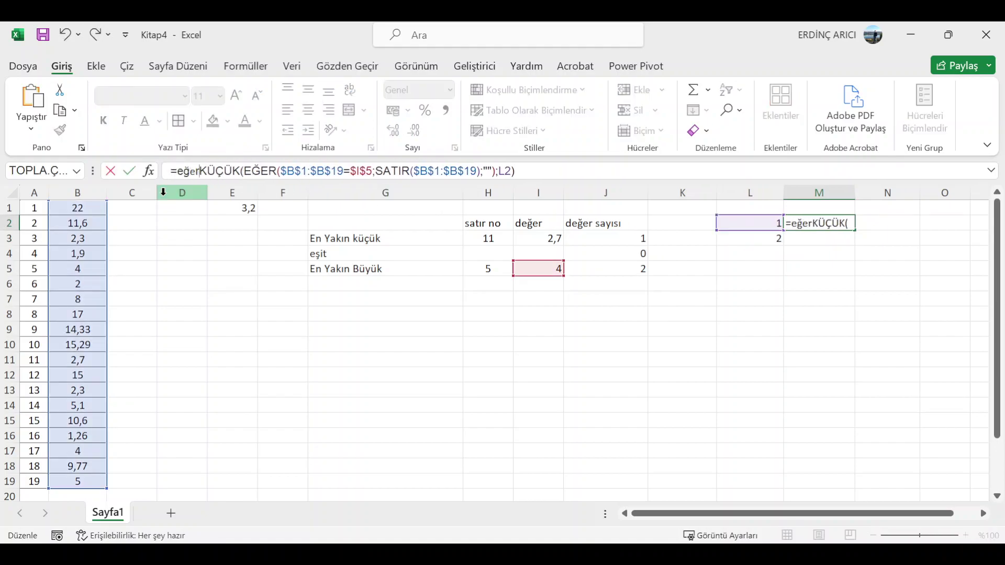
{"action": "type", "text": "("}
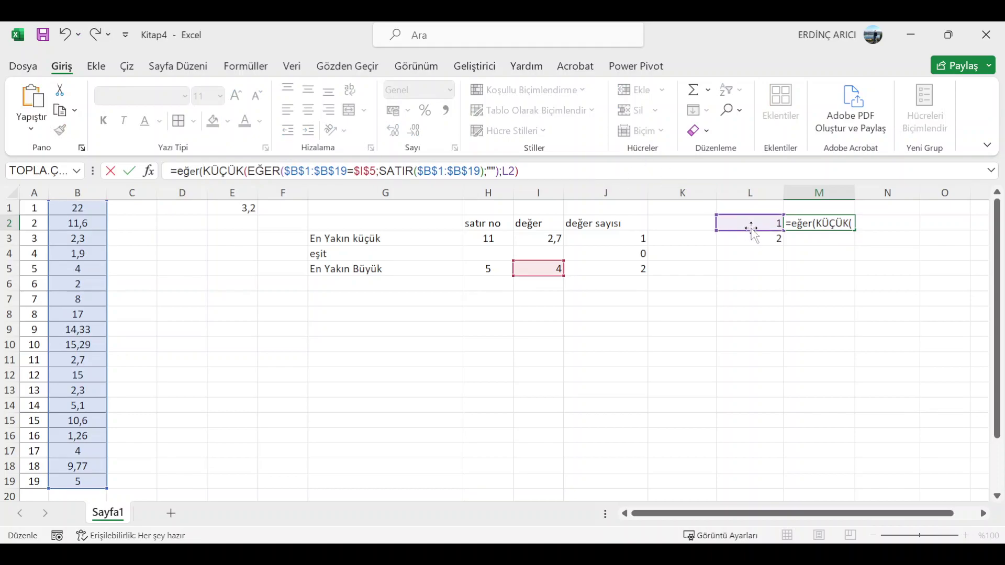
{"action": "left_click", "coordinate": [751, 224]}
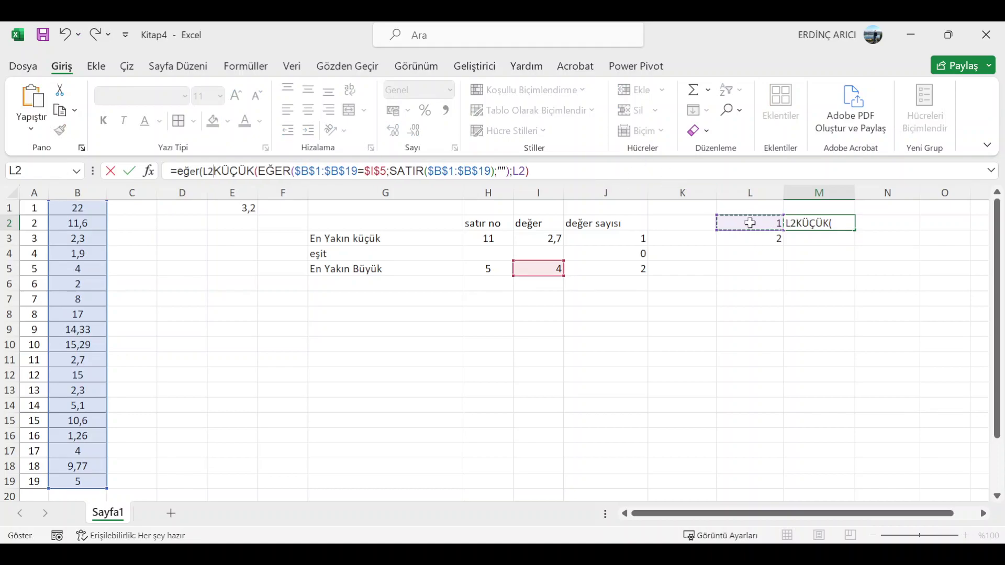
{"action": "type", "text": "<>\""}
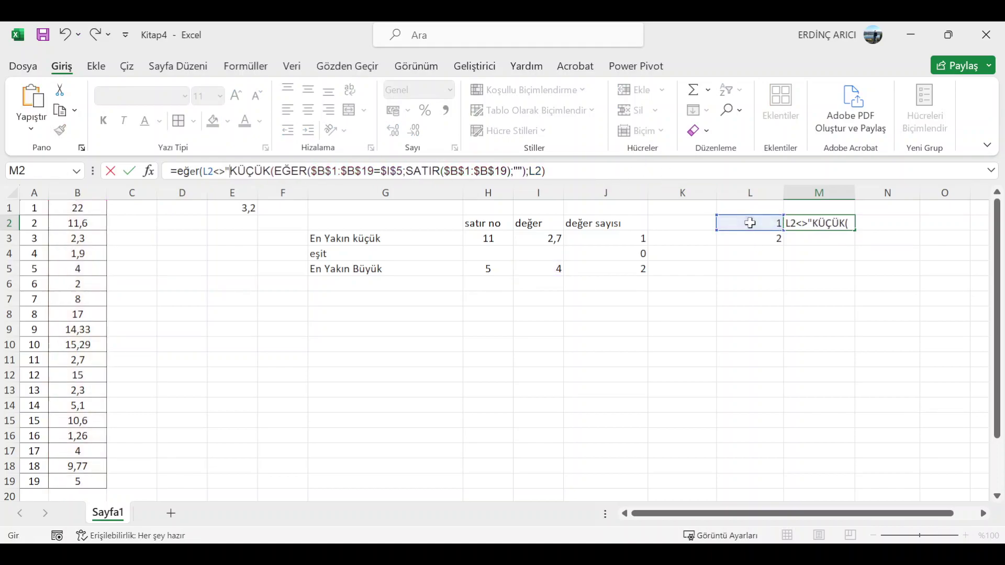
{"action": "type", "text": "\";"}
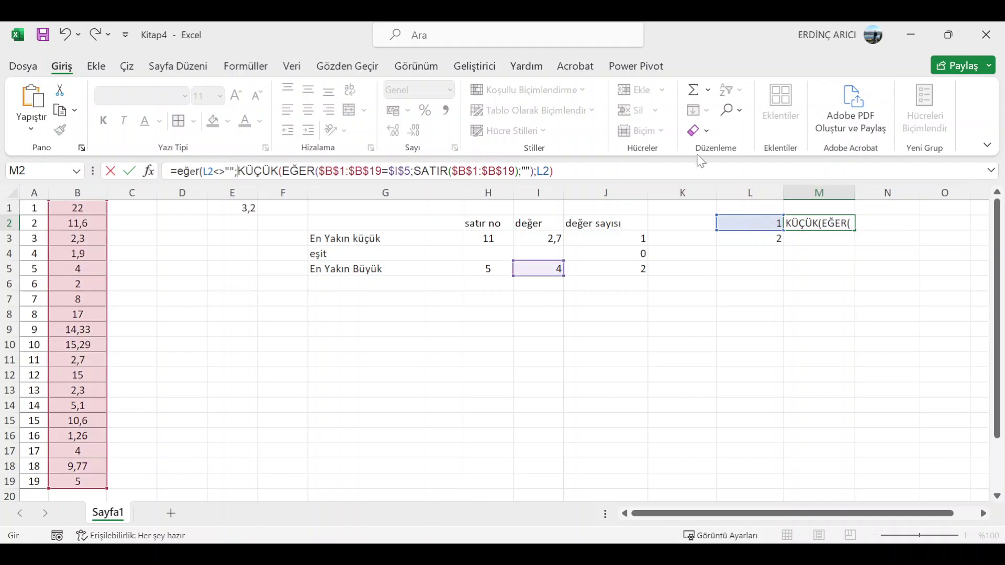
{"action": "left_click", "coordinate": [587, 173]}
{"action": "type", "text": ";"}
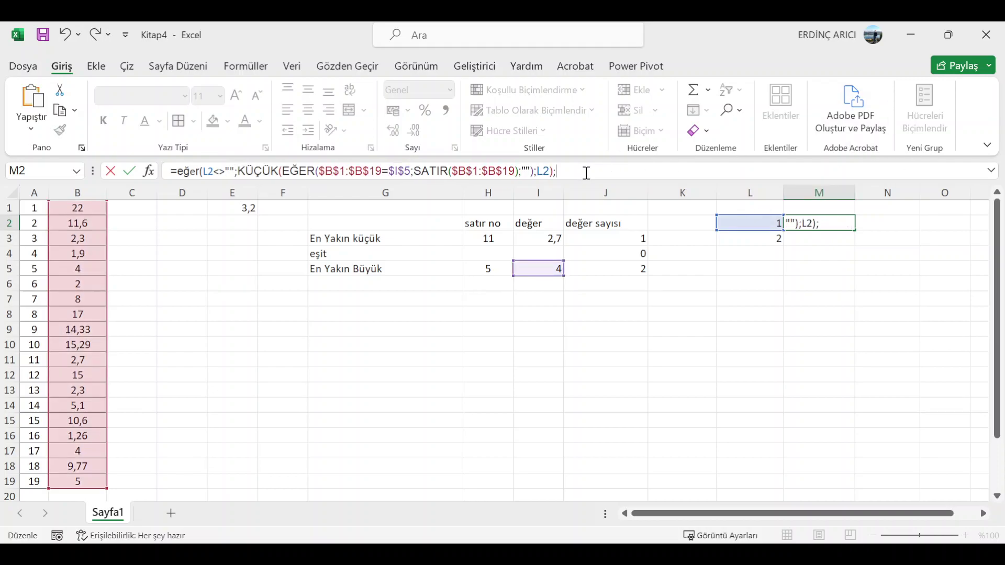
{"action": "type", "text": "\"\")"}
{"action": "key", "text": "Return"}
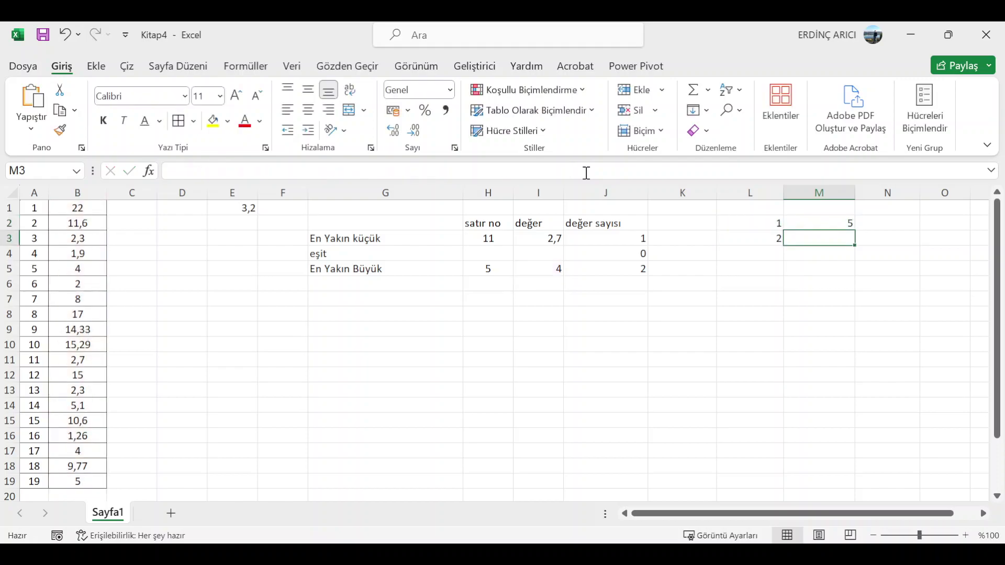
Step: Copy M2 down through M9, listing rows 5 and 17 with blanks below
{"action": "left_click", "coordinate": [818, 224]}
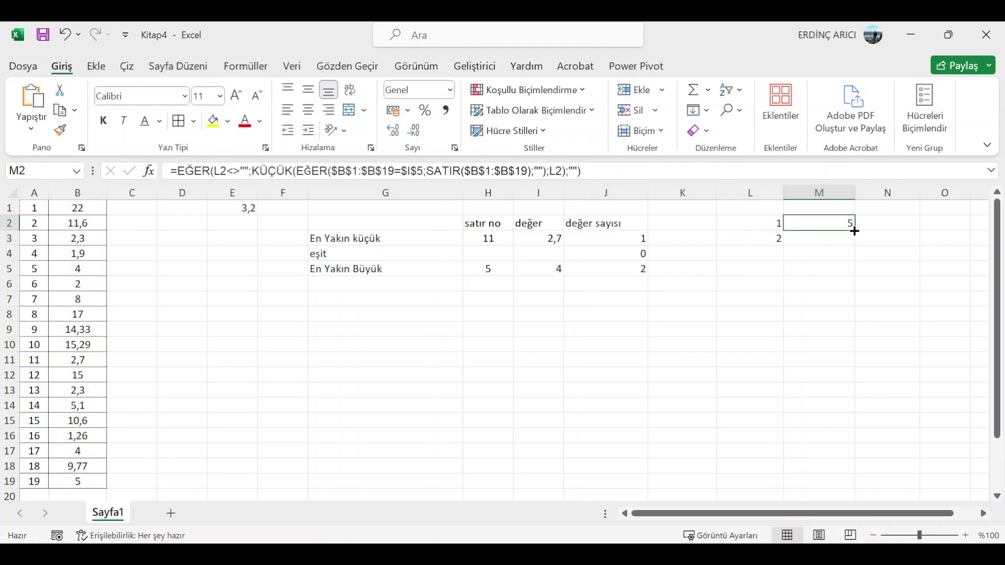
{"action": "left_click_drag", "start_coordinate": [854, 230], "coordinate": [853, 344]}
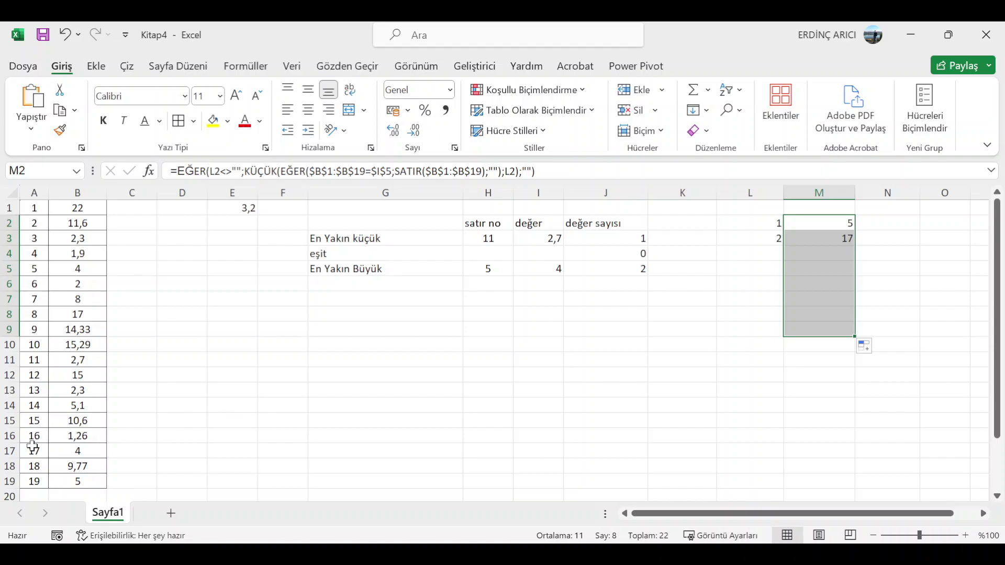
{"action": "left_click_drag", "start_coordinate": [951, 295], "coordinate": [951, 288]}
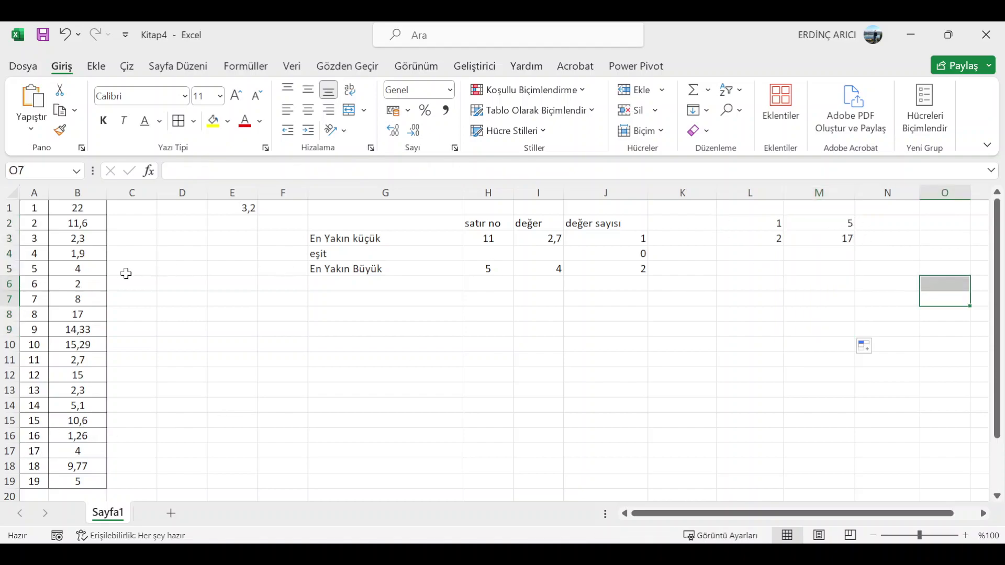